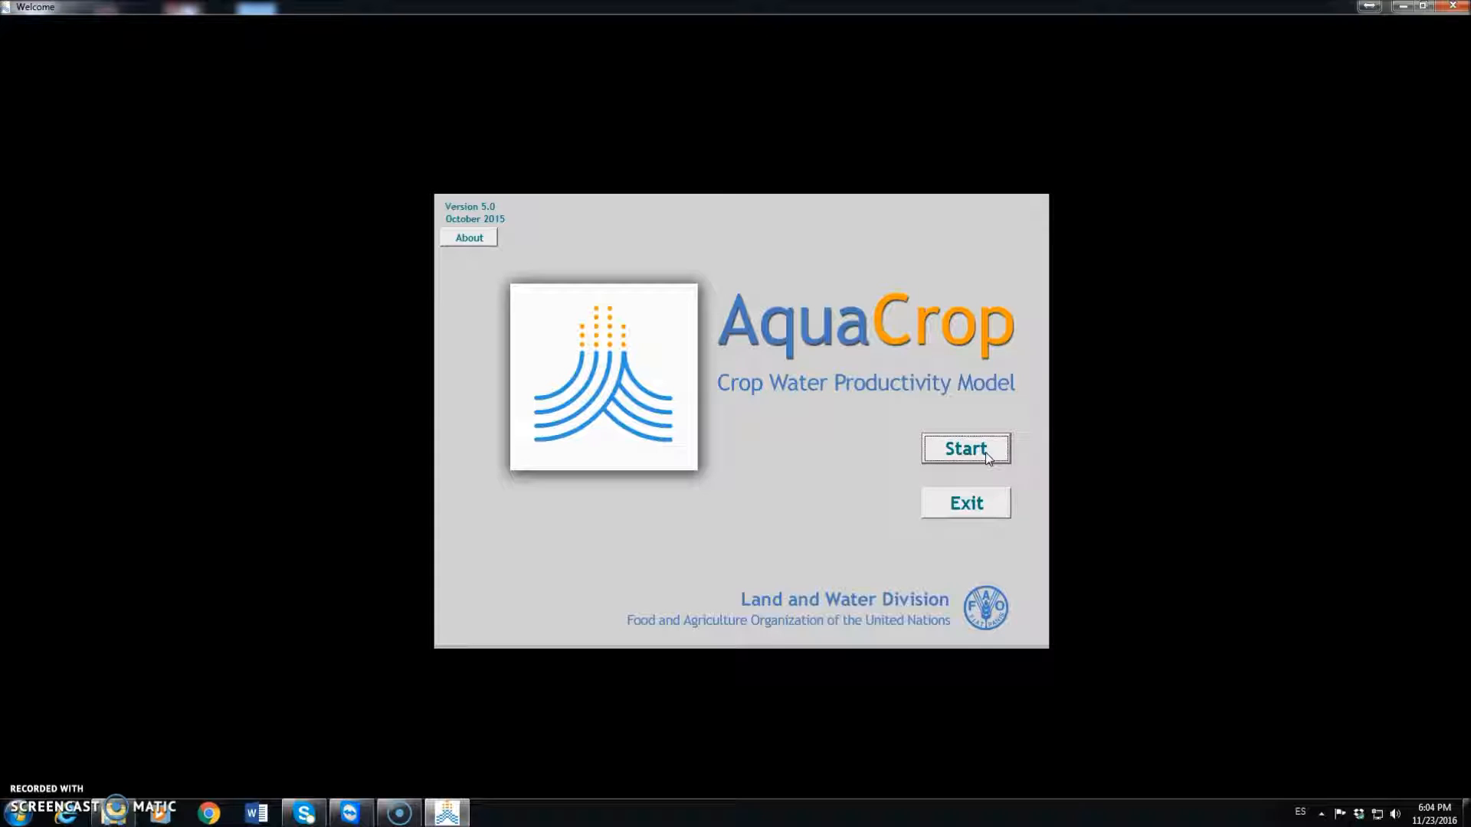
Step: Start the crop model and open the list of crop files for selection
{"action": "left_click", "coordinate": [986, 453]}
{"action": "left_click", "coordinate": [980, 449]}
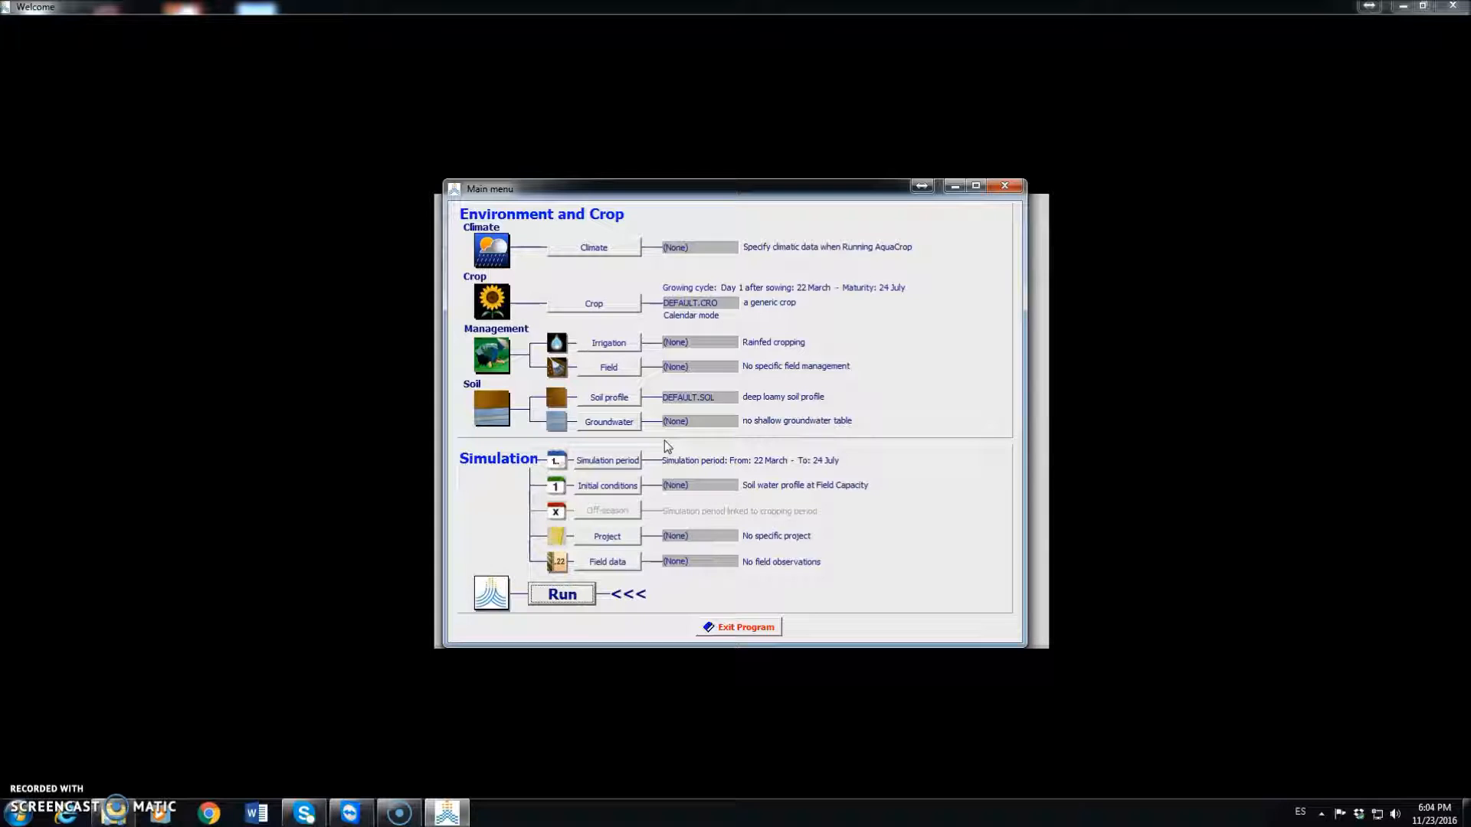
{"action": "left_click", "coordinate": [593, 307]}
{"action": "left_click", "coordinate": [596, 308]}
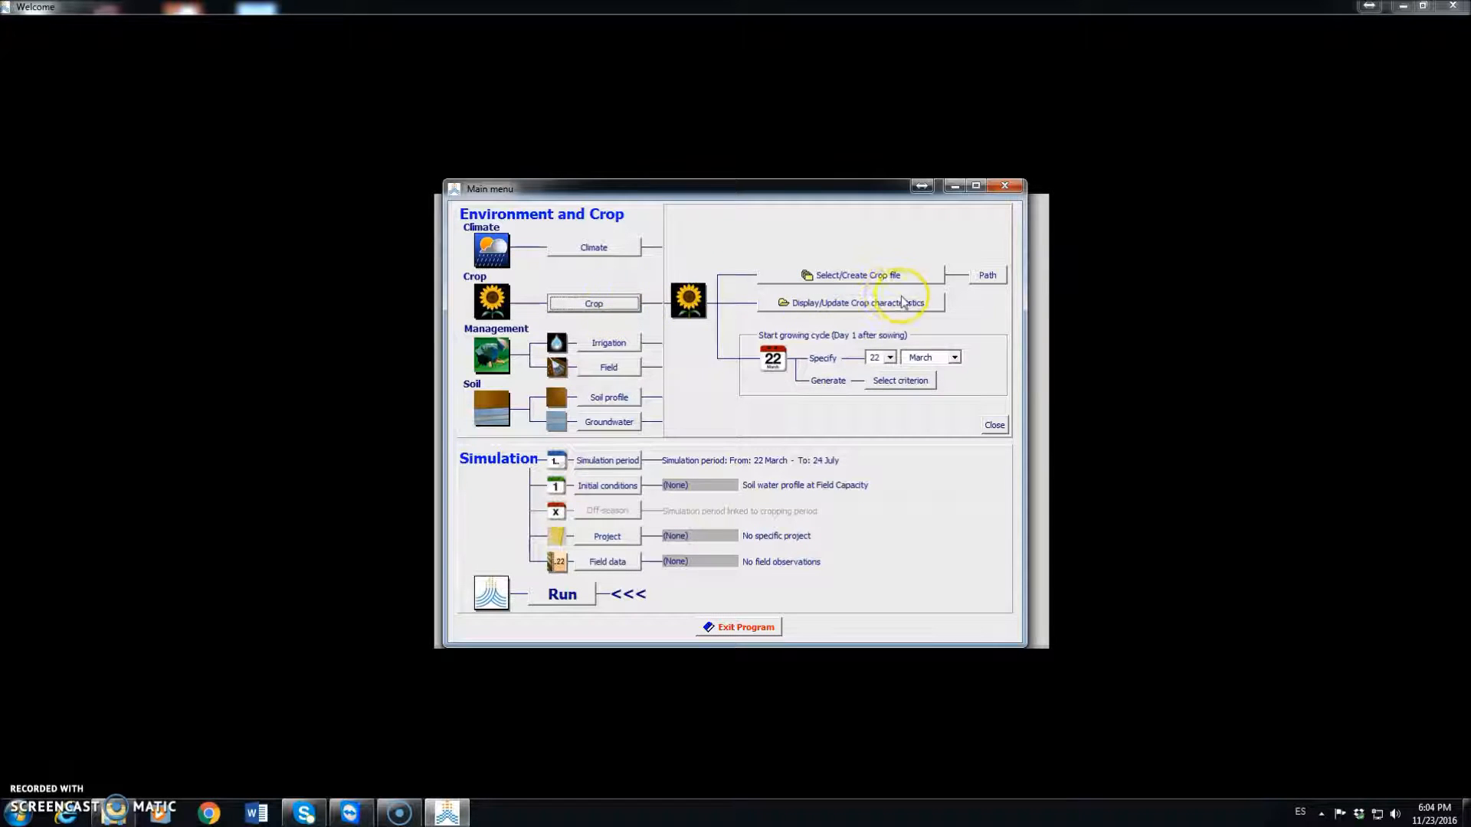
{"action": "left_click", "coordinate": [845, 280]}
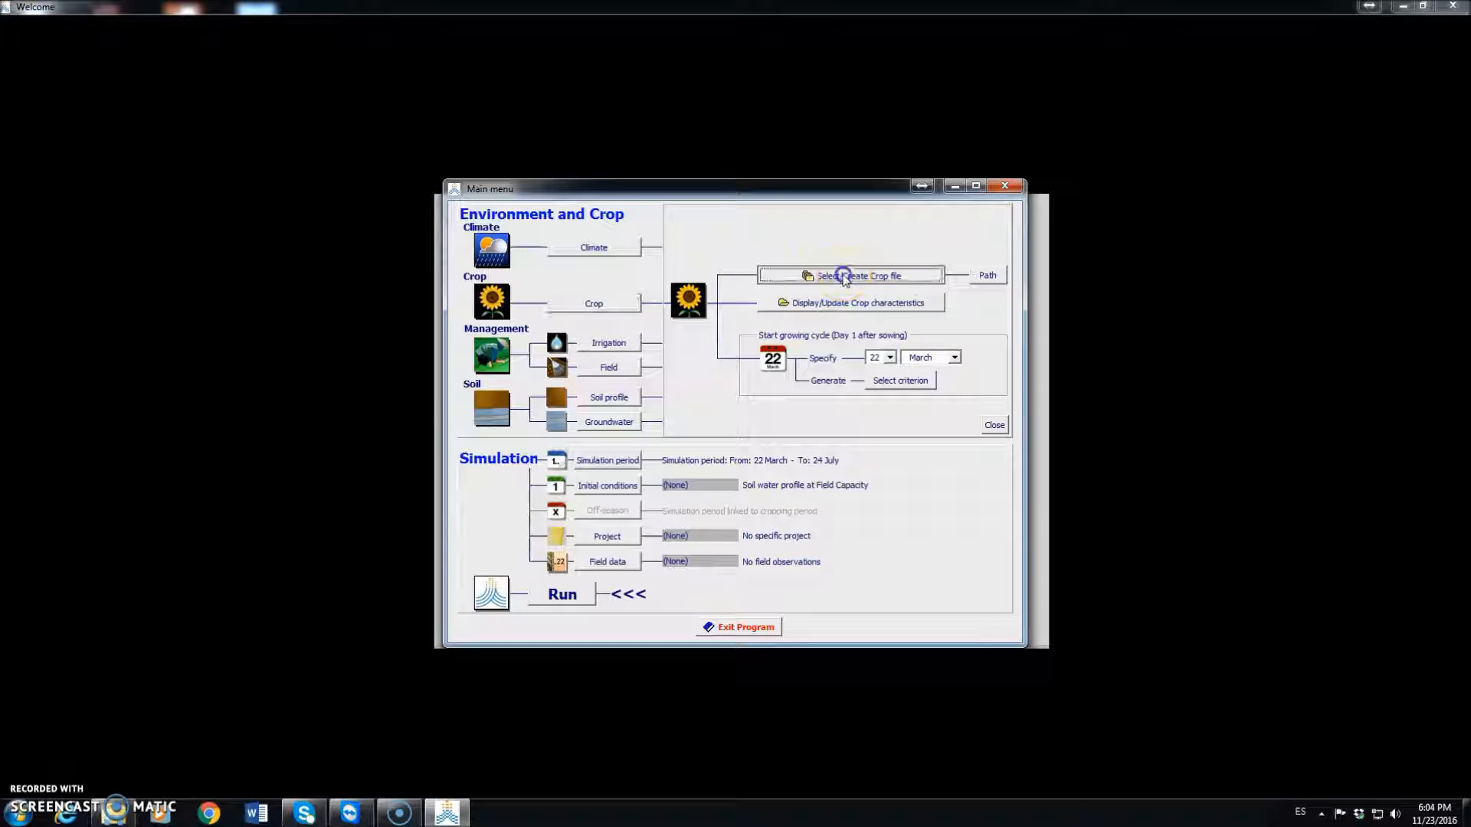
Step: Select the crop file Sunflower.CRO from the database
{"action": "left_click_drag", "start_coordinate": [901, 434], "coordinate": [896, 373]}
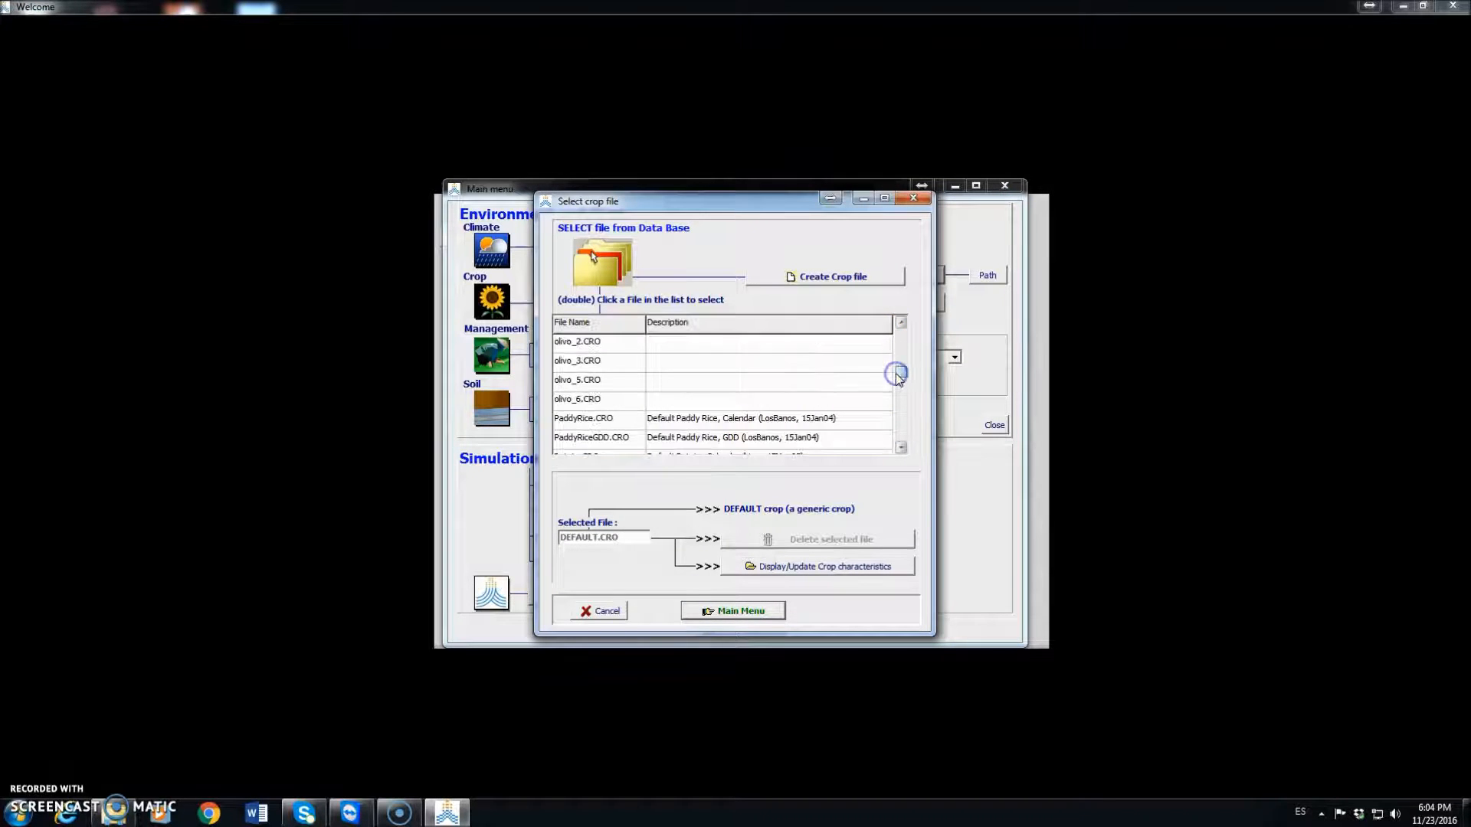
{"action": "left_click", "coordinate": [906, 429]}
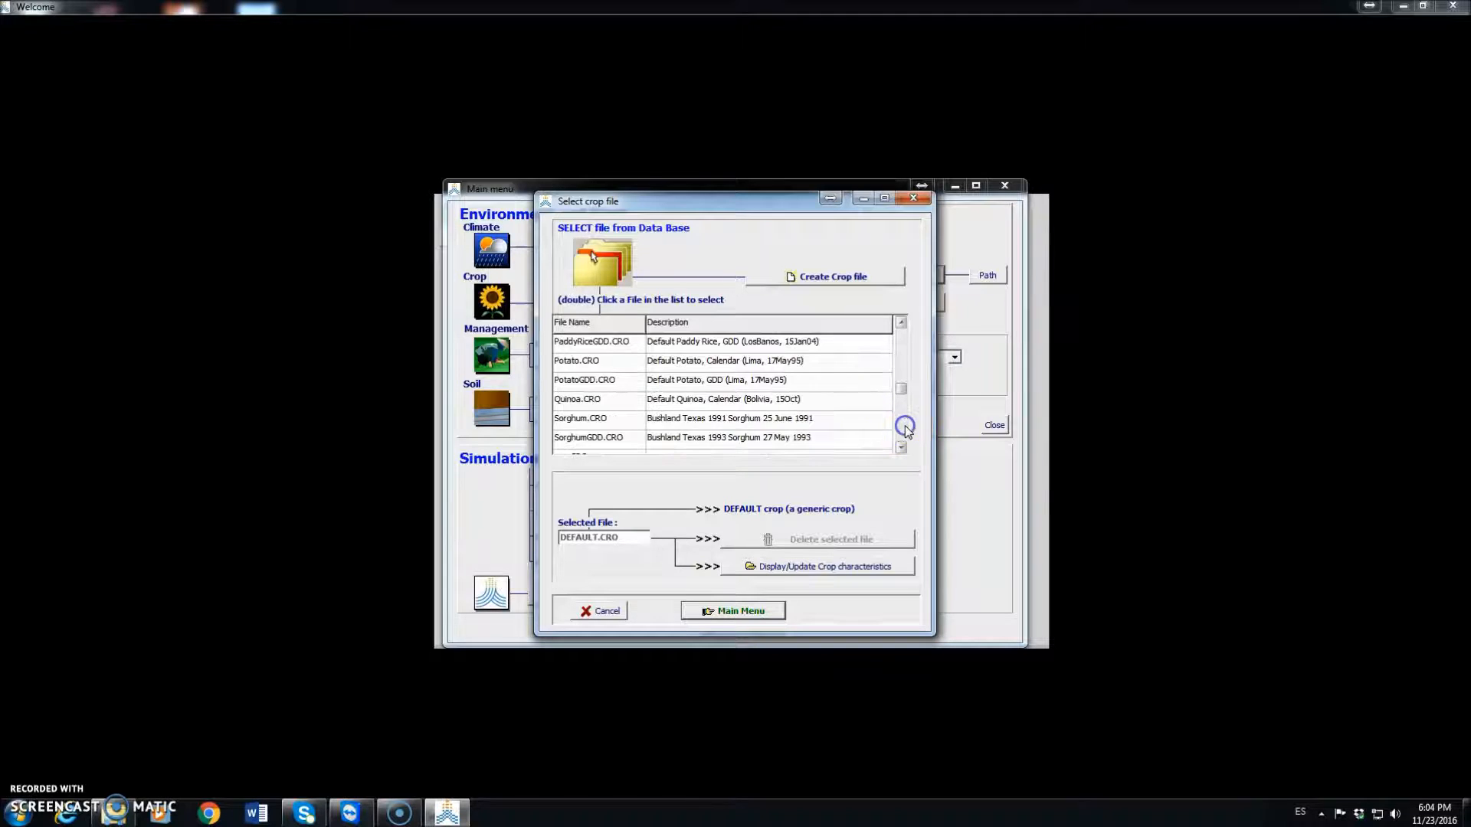
{"action": "left_click", "coordinate": [906, 431]}
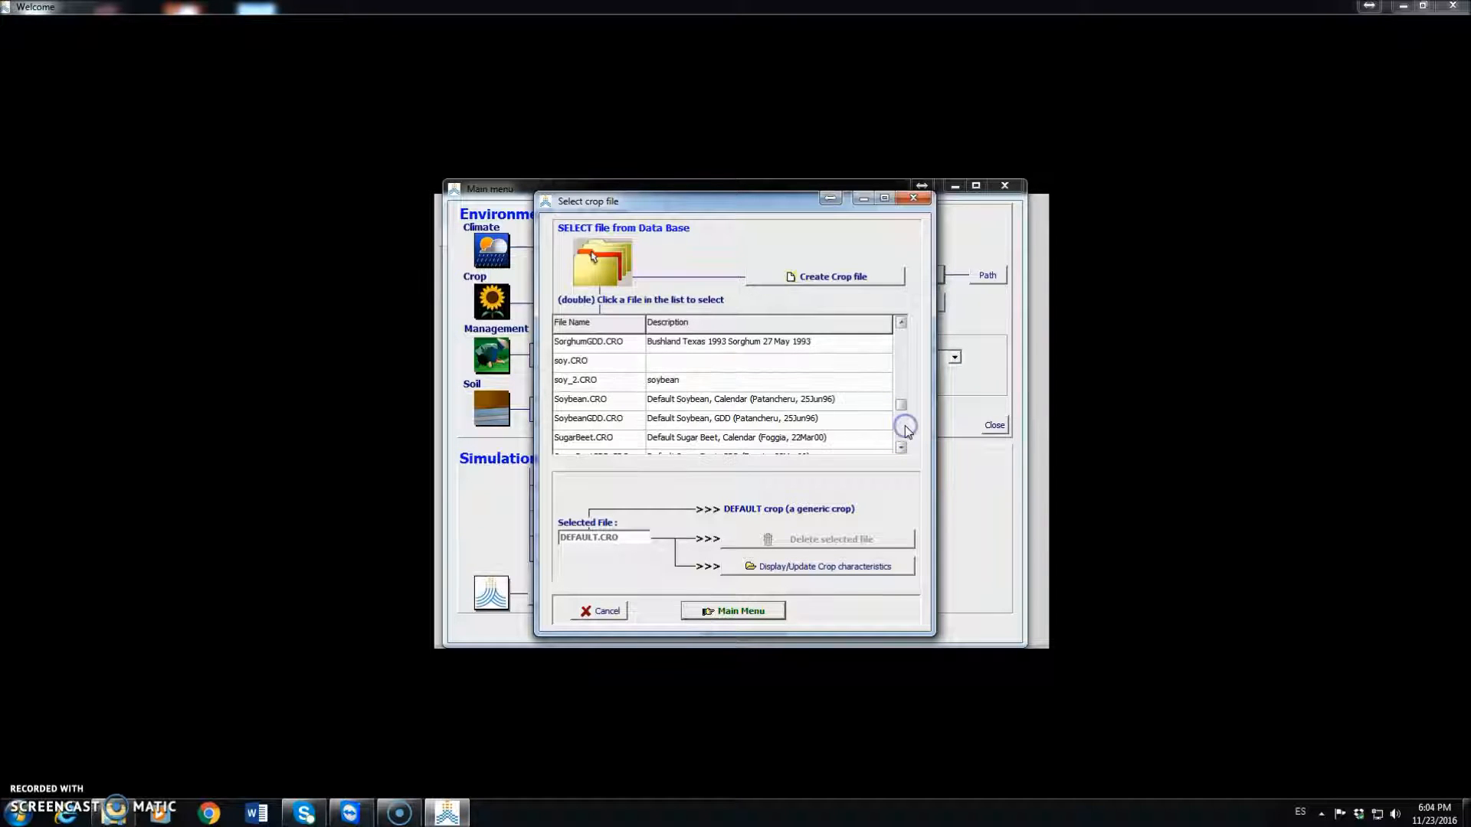
{"action": "left_click", "coordinate": [901, 447]}
{"action": "left_click", "coordinate": [901, 448]}
{"action": "left_click", "coordinate": [901, 448]}
{"action": "double_click", "coordinate": [598, 442]}
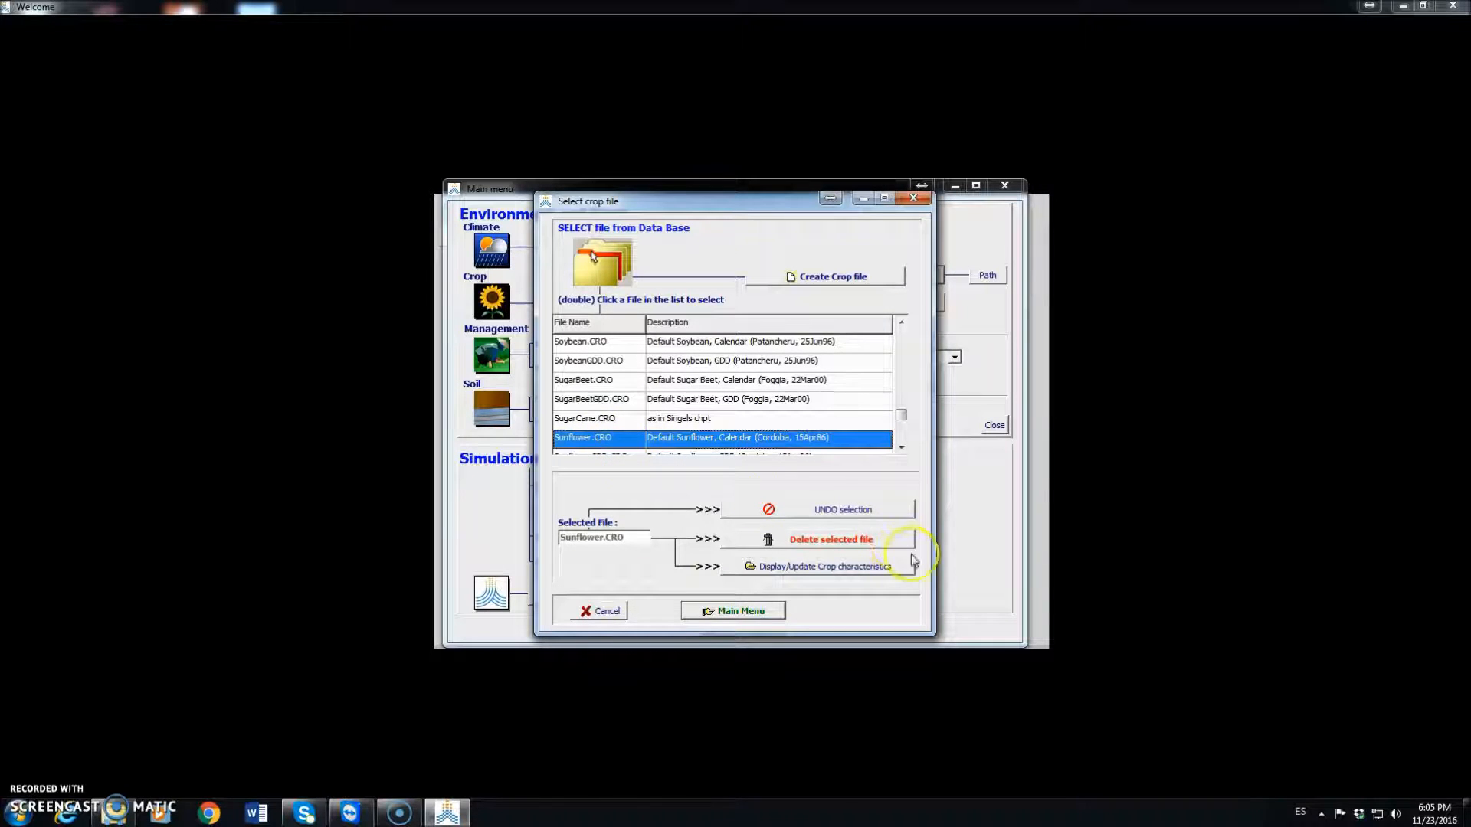
Step: Open the sunflower crop characteristics with 1 March as day 1 after sowing
{"action": "left_click", "coordinate": [806, 569]}
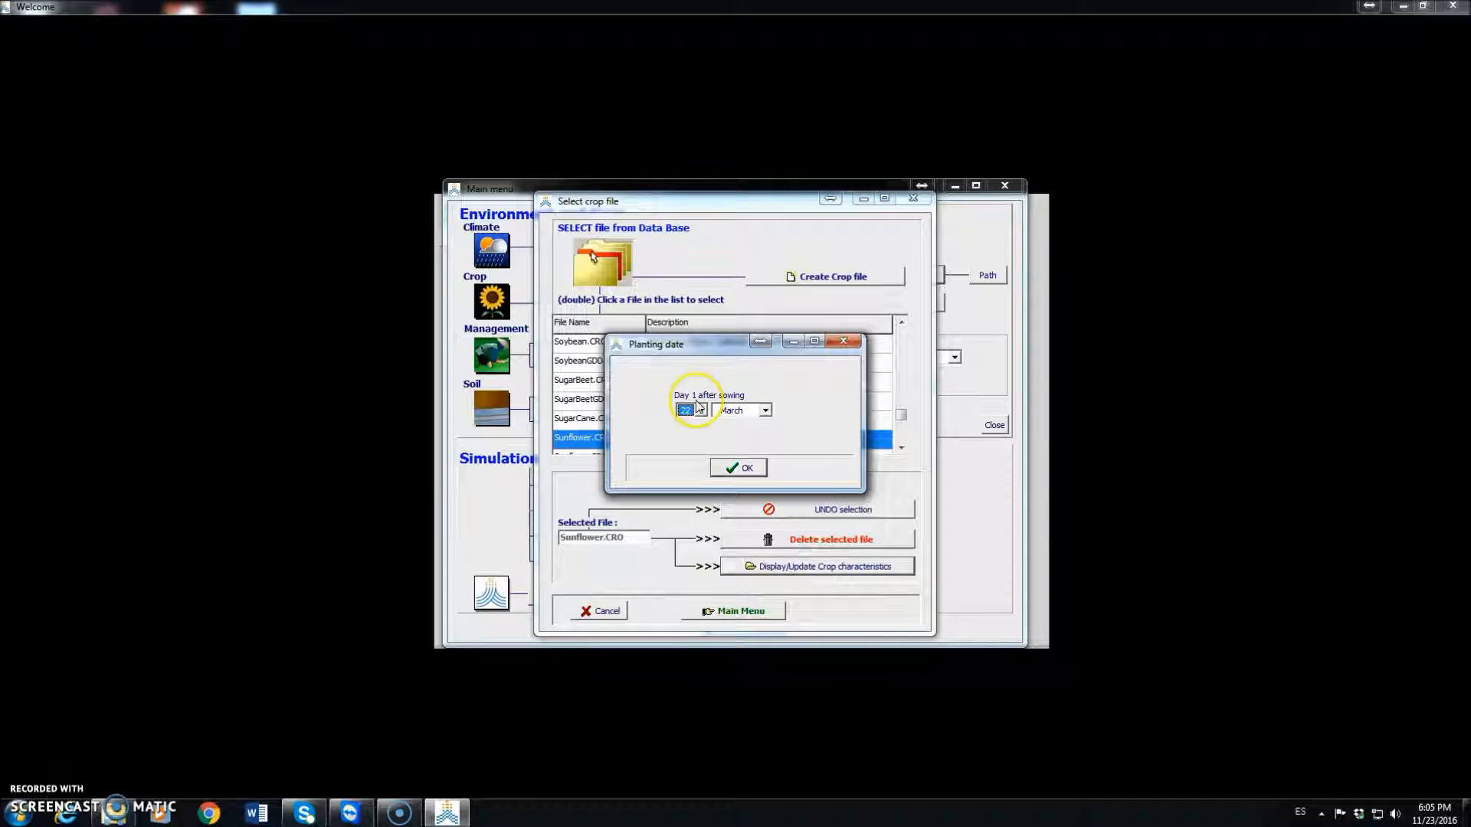
{"action": "left_click", "coordinate": [700, 411]}
{"action": "left_click_drag", "start_coordinate": [711, 502], "coordinate": [706, 439]}
{"action": "left_click", "coordinate": [686, 426]}
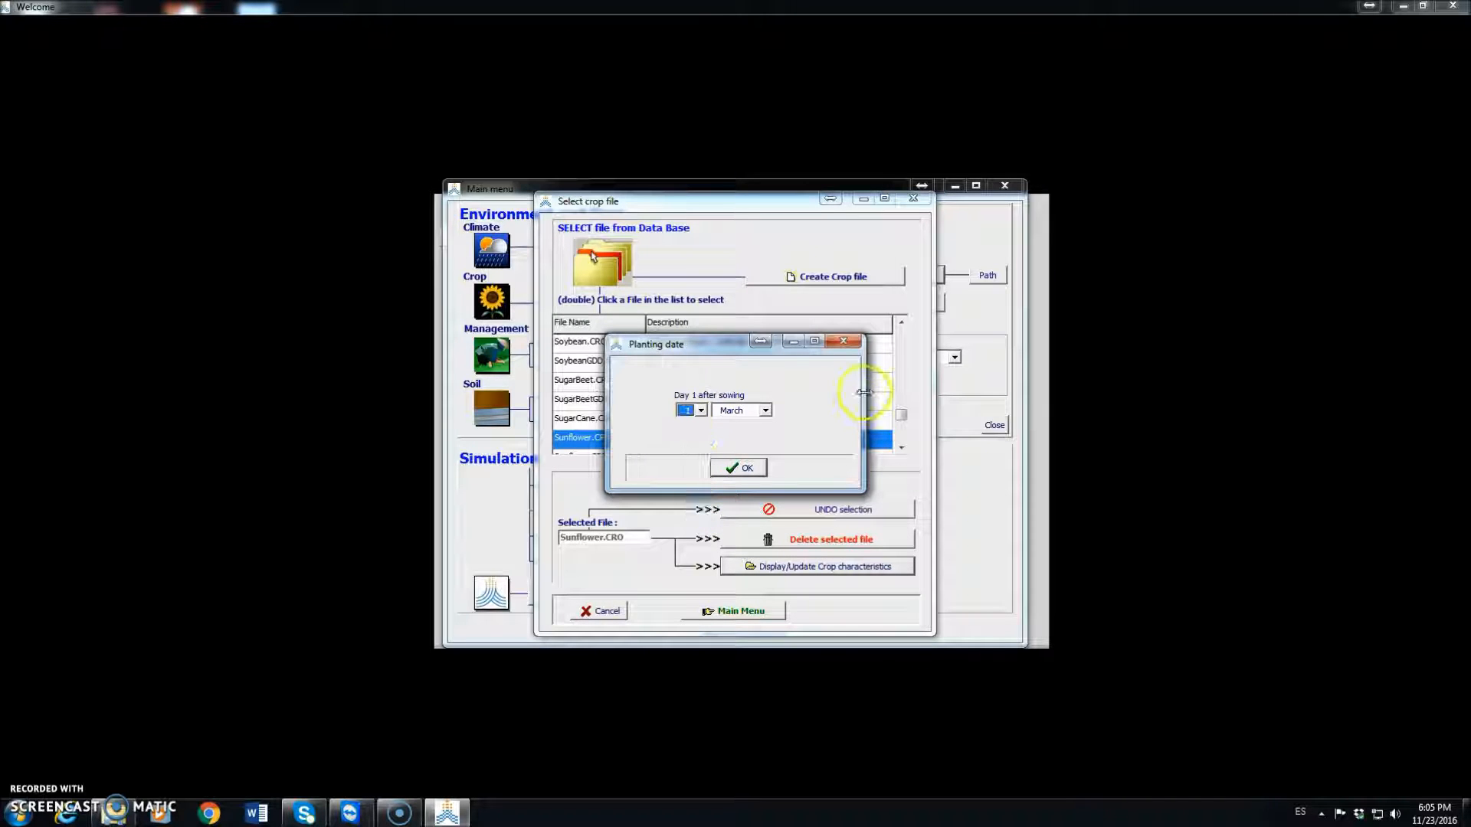
{"action": "left_click", "coordinate": [764, 410]}
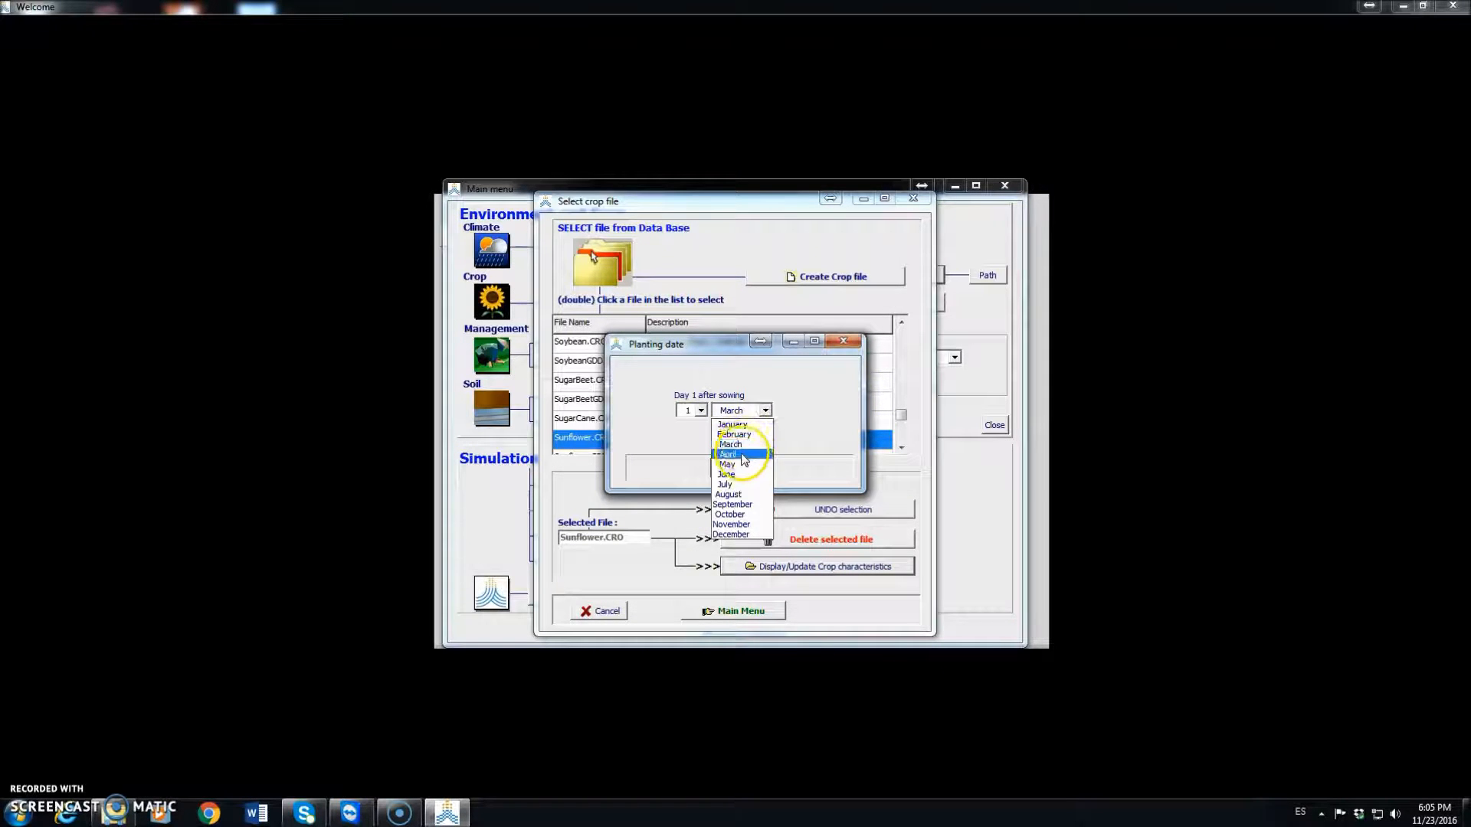
{"action": "left_click", "coordinate": [751, 444]}
{"action": "left_click", "coordinate": [741, 467]}
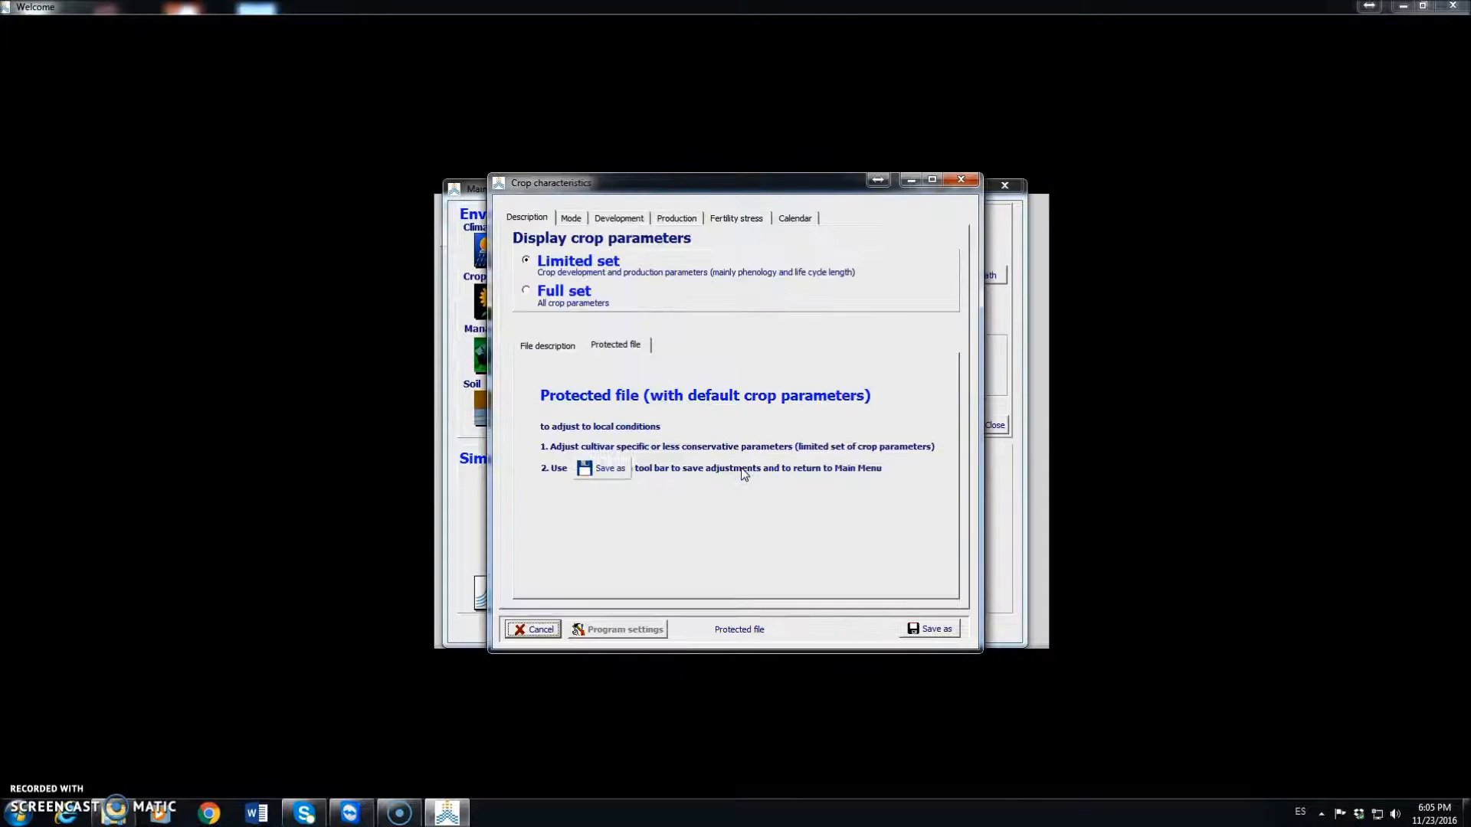
Step: Maximize the crop characteristics window, display the full set of parameters, and set canopy development to calendar days
{"action": "left_click", "coordinate": [932, 180]}
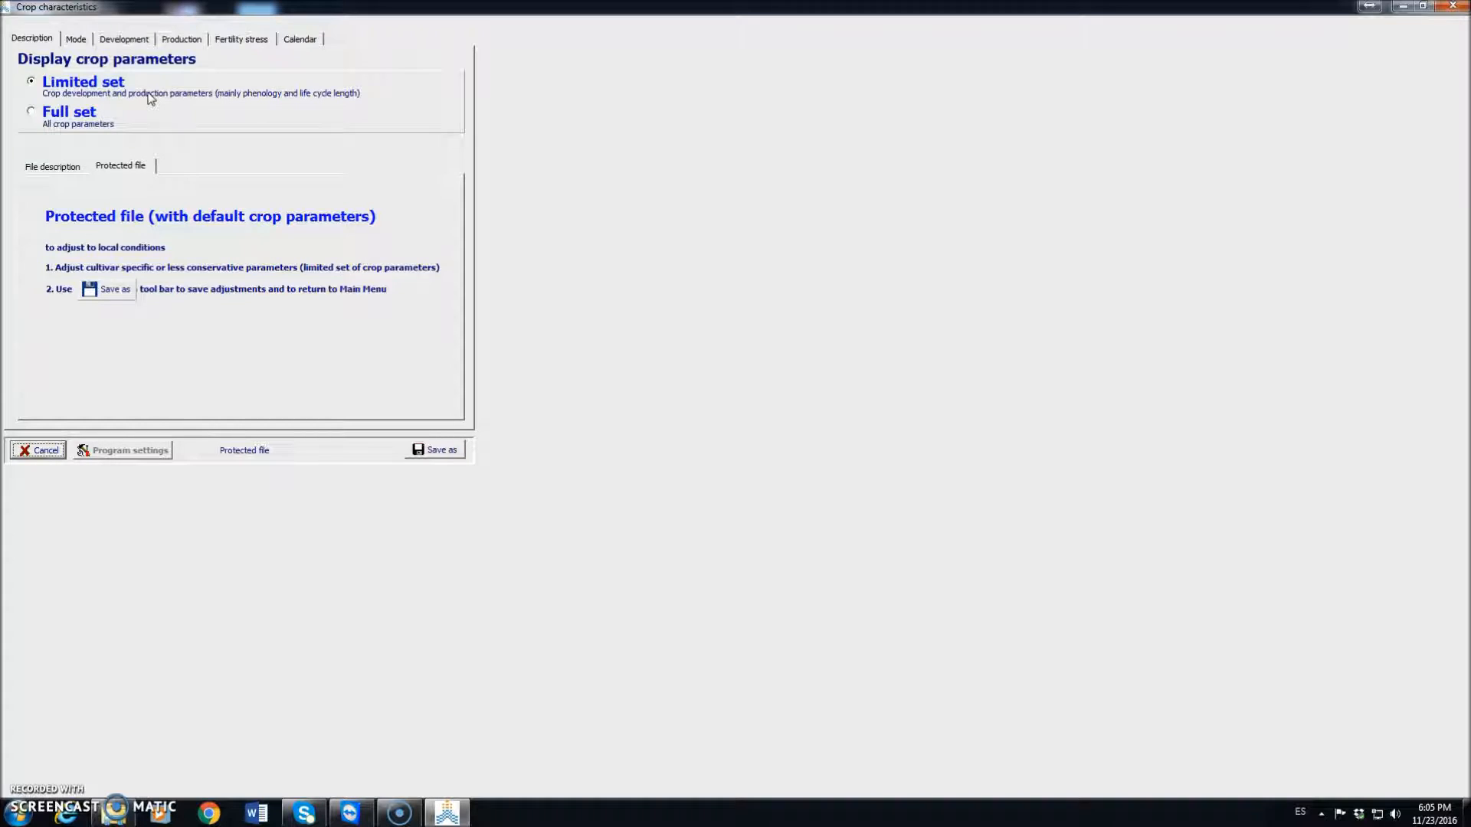
{"action": "left_click", "coordinate": [32, 113]}
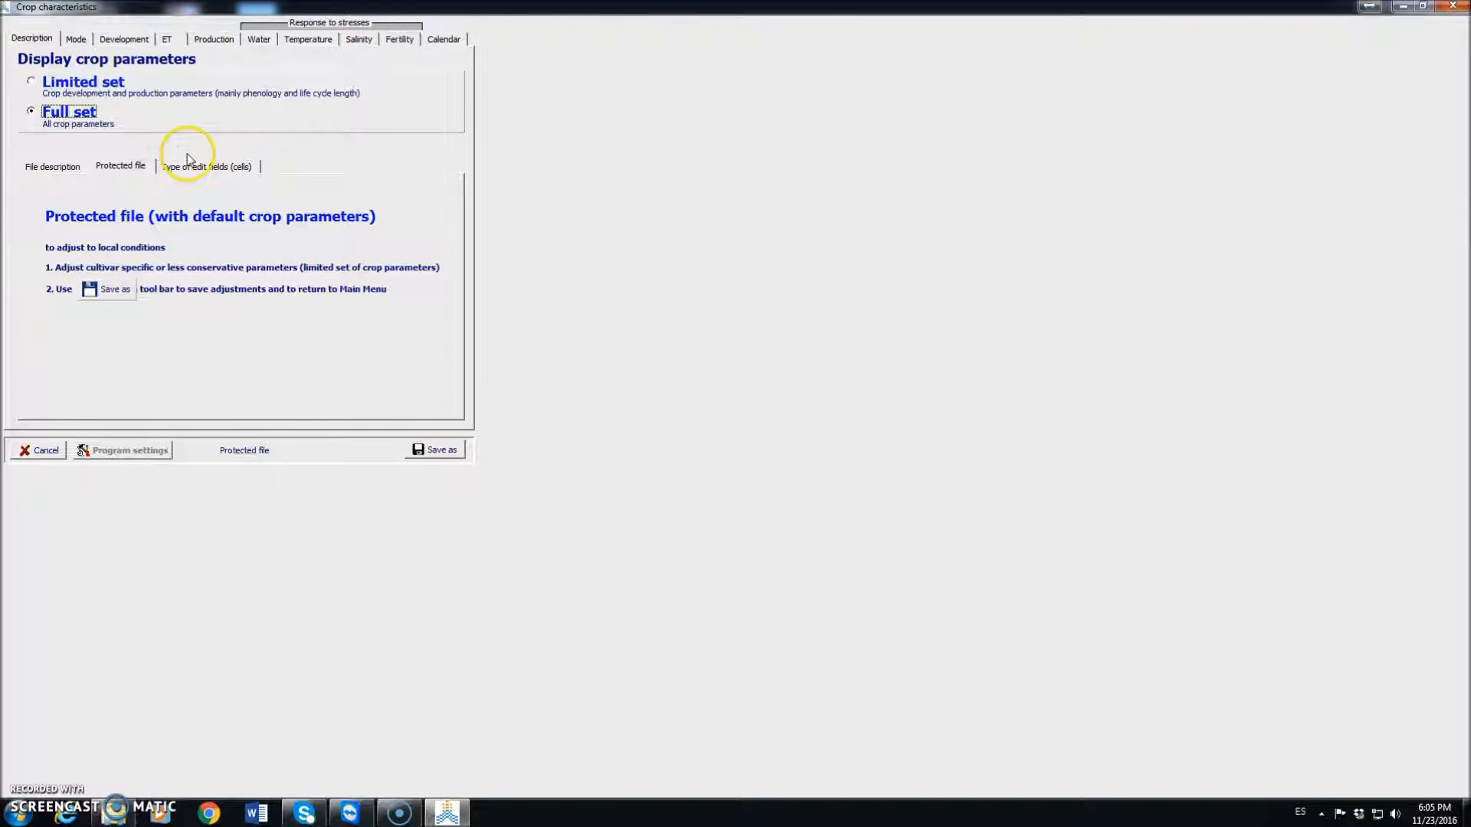
{"action": "left_click", "coordinate": [84, 38]}
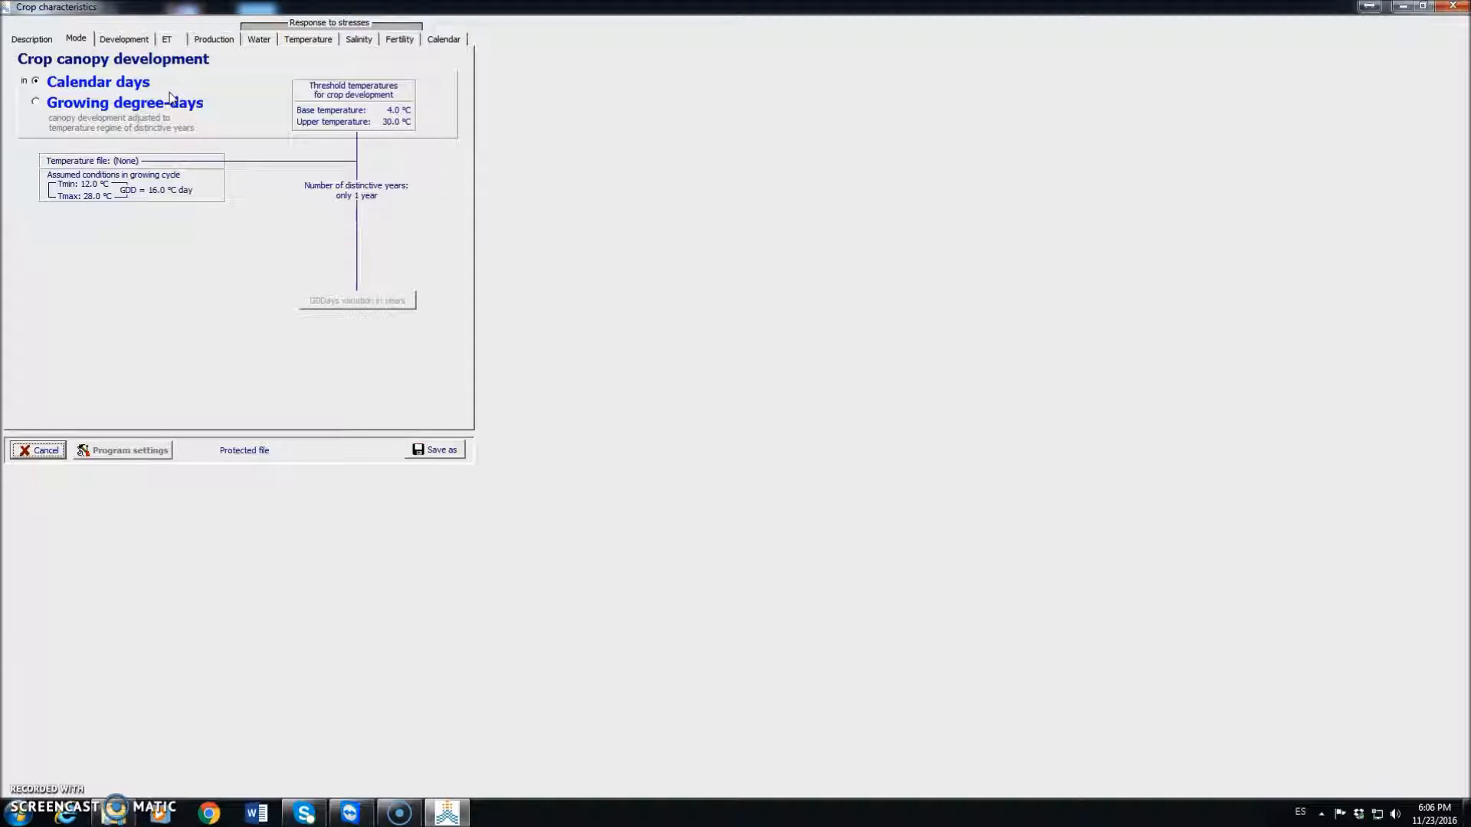
{"action": "left_click", "coordinate": [37, 103]}
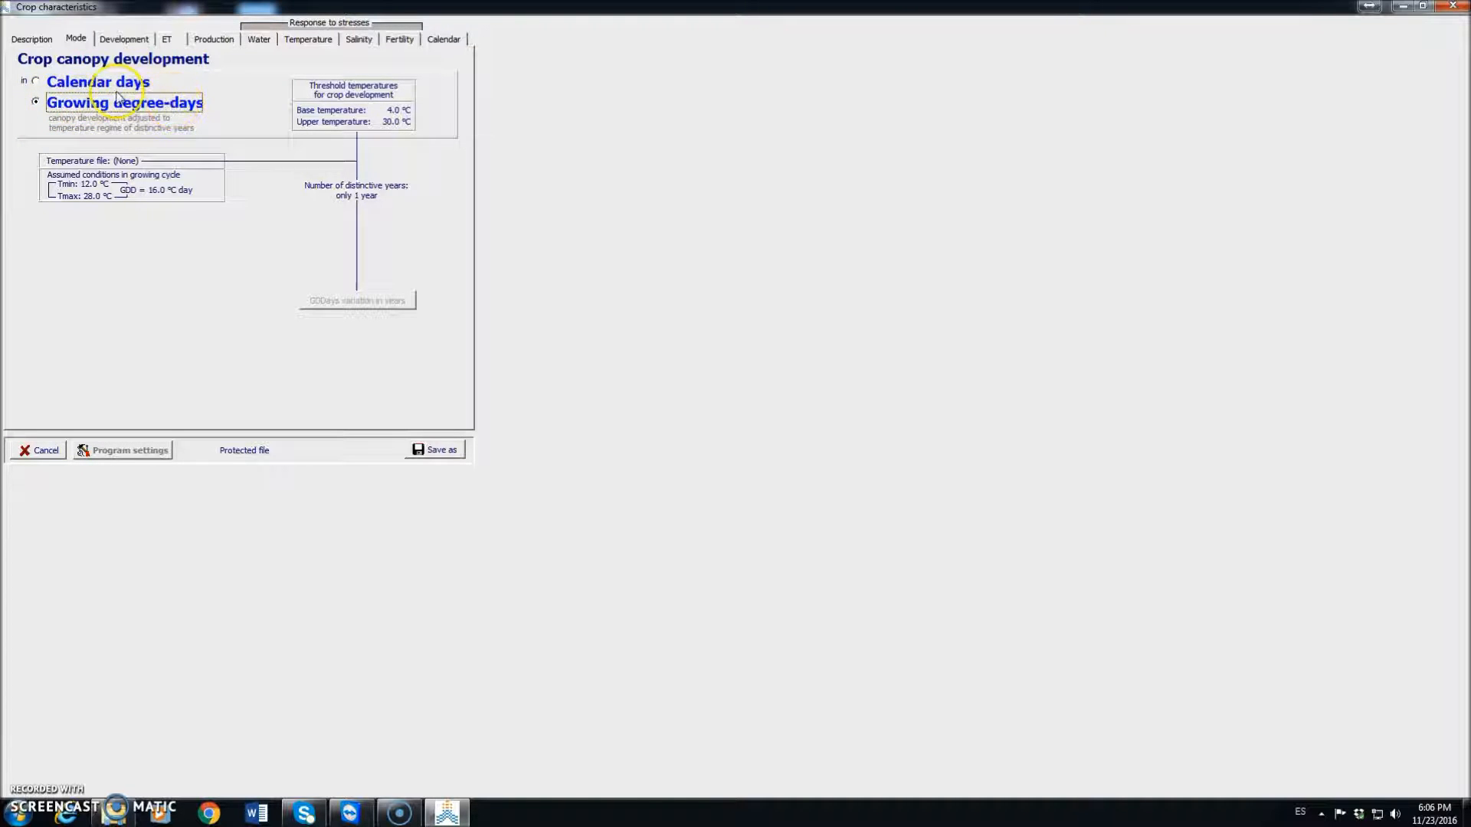
{"action": "left_click", "coordinate": [36, 81]}
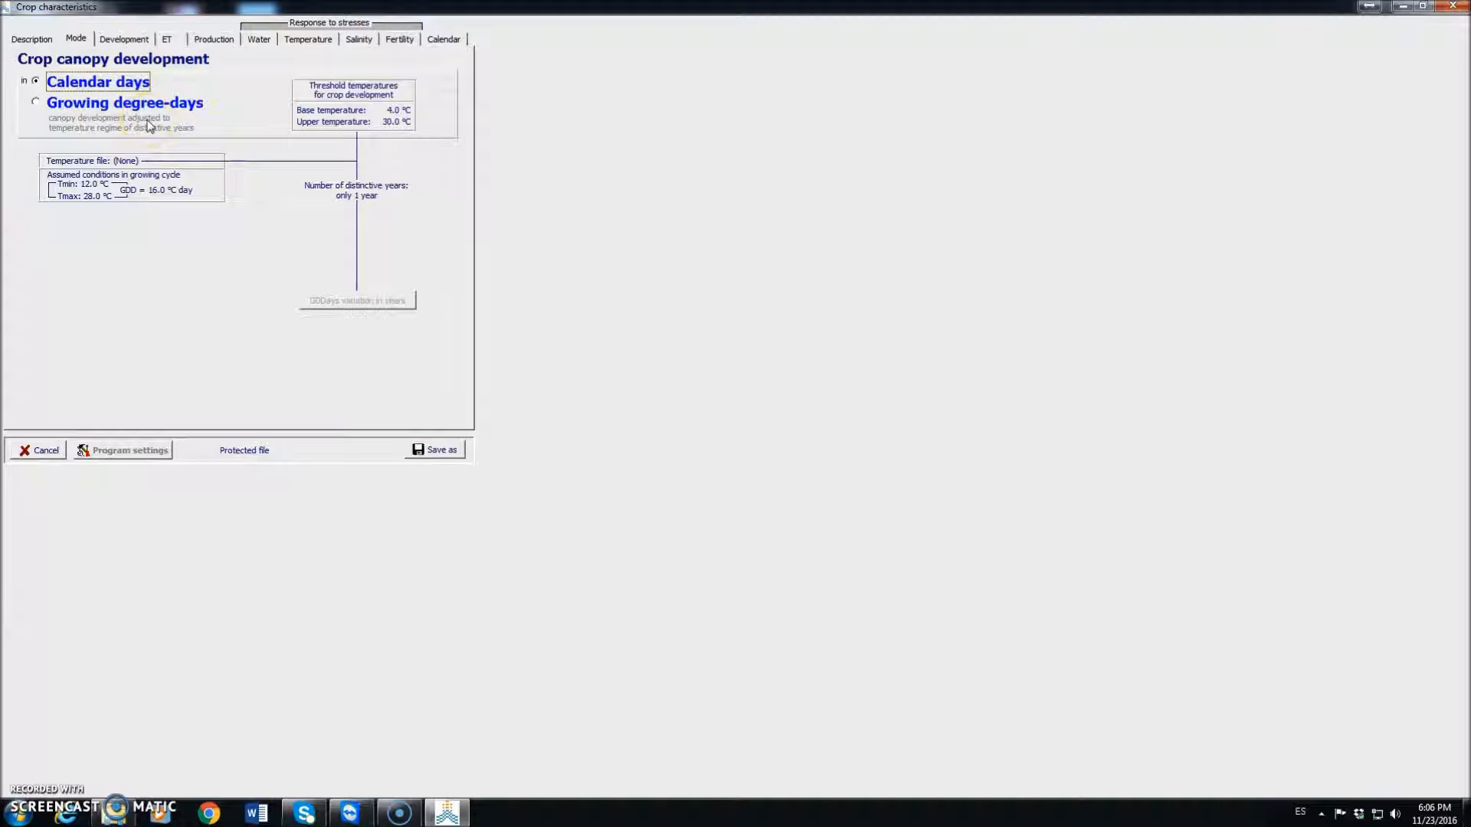
Step: Look through the crop development settings for initial canopy cover, canopy development, flowering and yield formation, and root deepening
{"action": "left_click", "coordinate": [128, 39]}
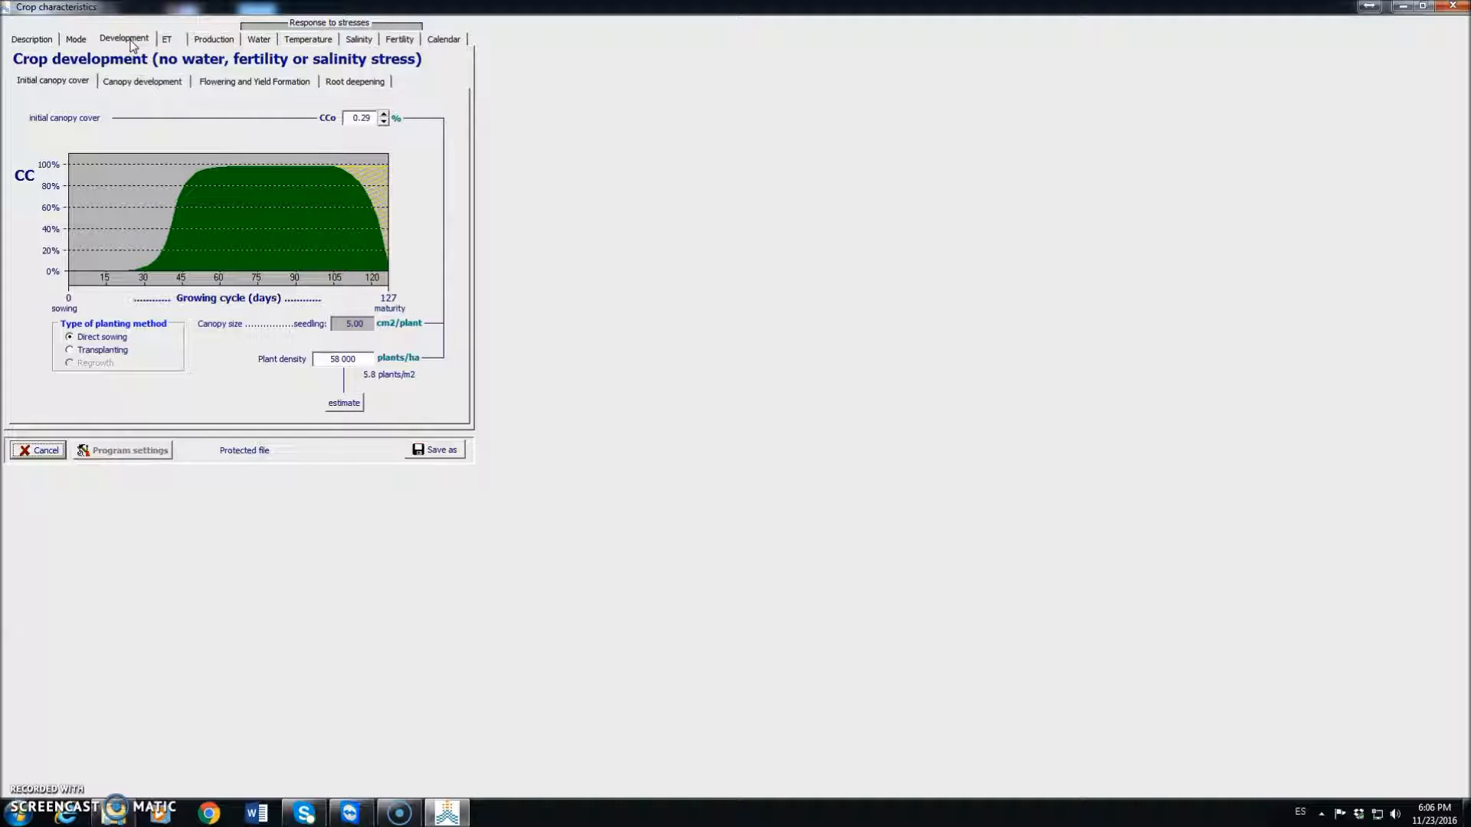
{"action": "left_click", "coordinate": [150, 82]}
{"action": "left_click", "coordinate": [258, 81]}
{"action": "left_click", "coordinate": [351, 82]}
{"action": "left_click", "coordinate": [54, 82]}
Step: Set the plant density in the initial canopy cover settings to 100000 plants/ha
{"action": "left_click_drag", "start_coordinate": [366, 358], "coordinate": [310, 360]}
{"action": "type", "text": "100000"}
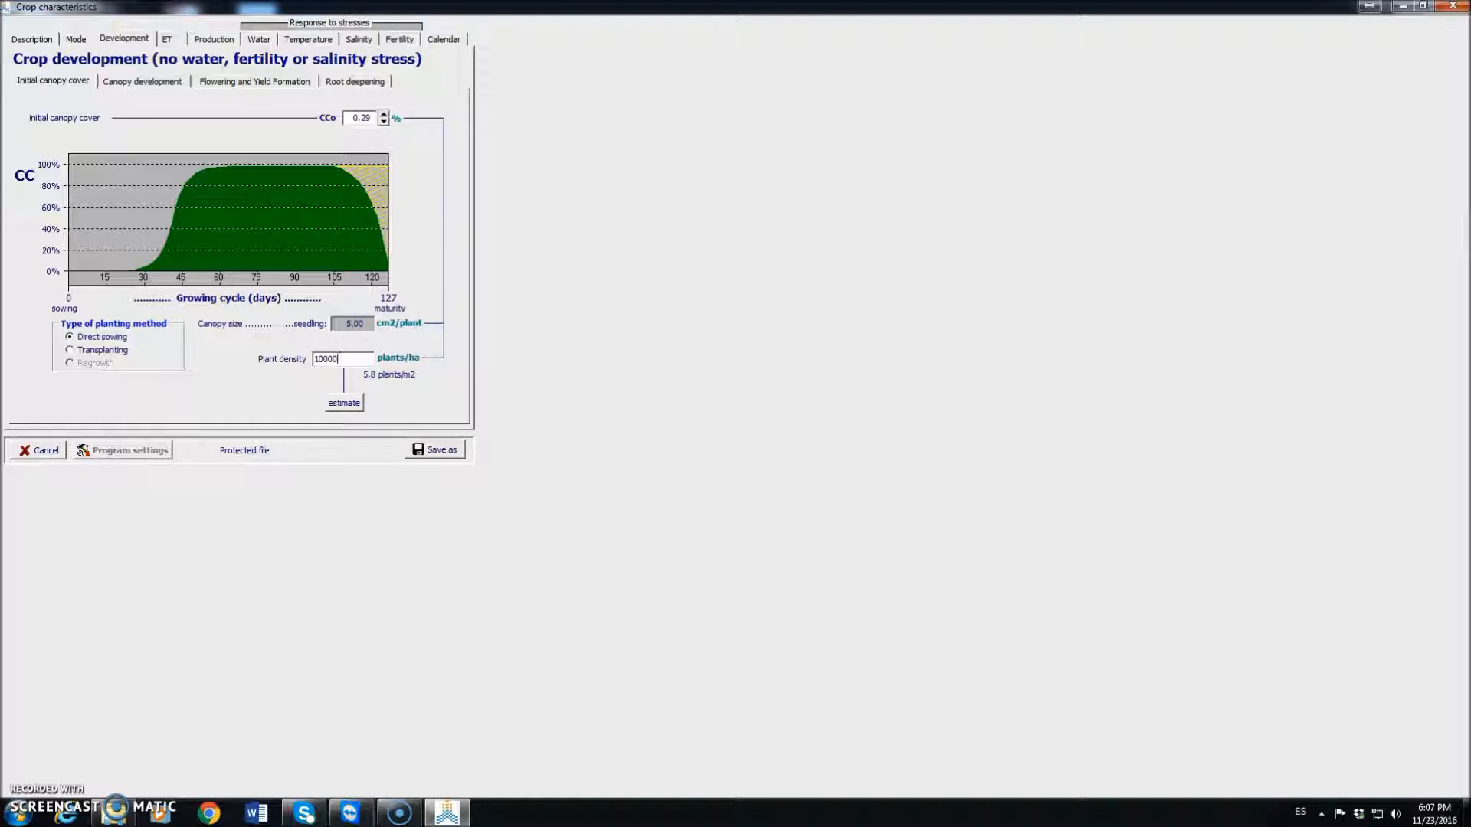
{"action": "key", "text": "Return"}
Step: Set the plant density to 20 000 plants/ha and the seedling canopy size to 20 cm2/plant
{"action": "left_click_drag", "start_coordinate": [372, 359], "coordinate": [320, 362]}
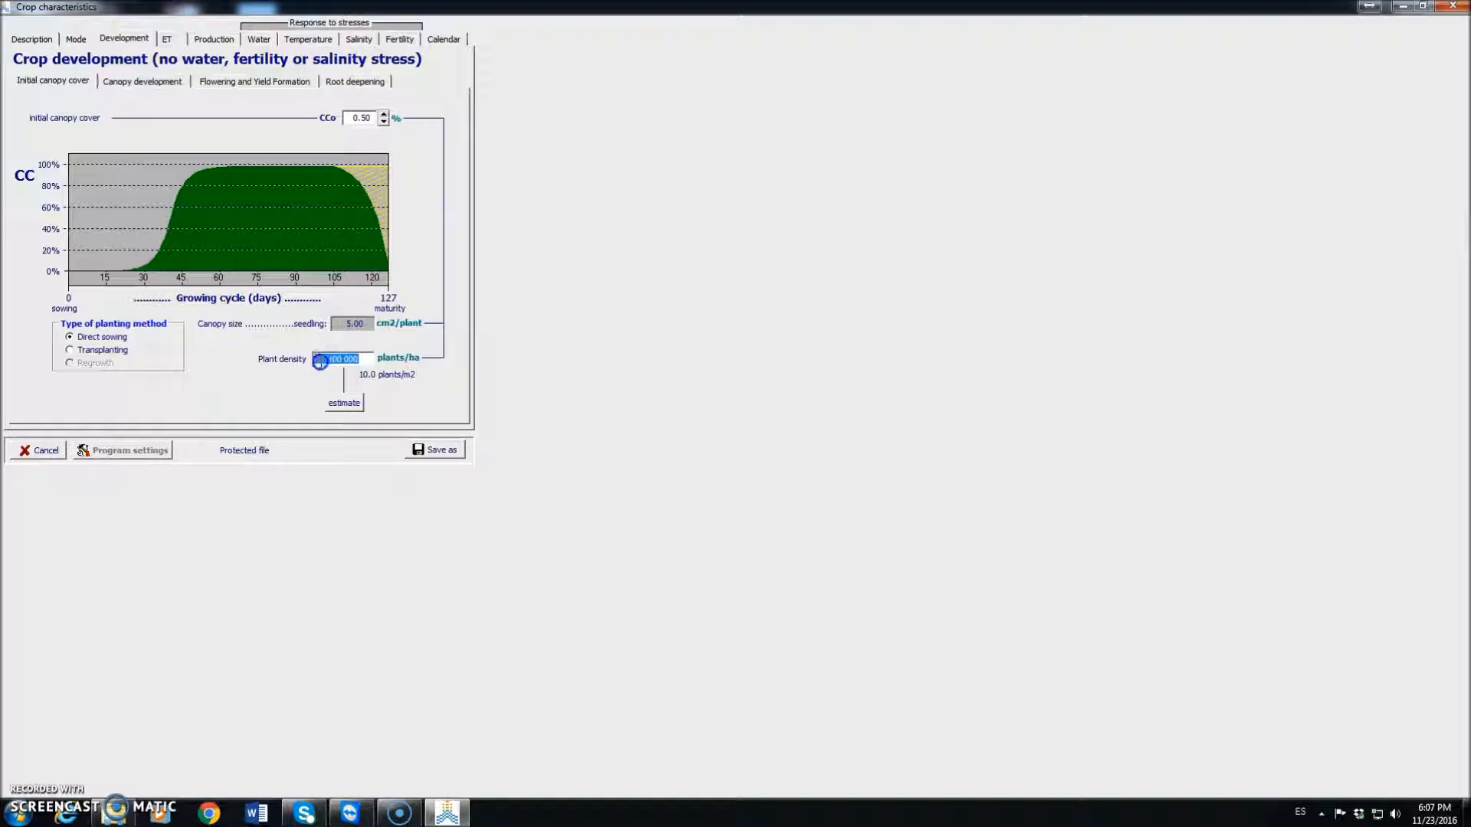
{"action": "type", "text": "20 000"}
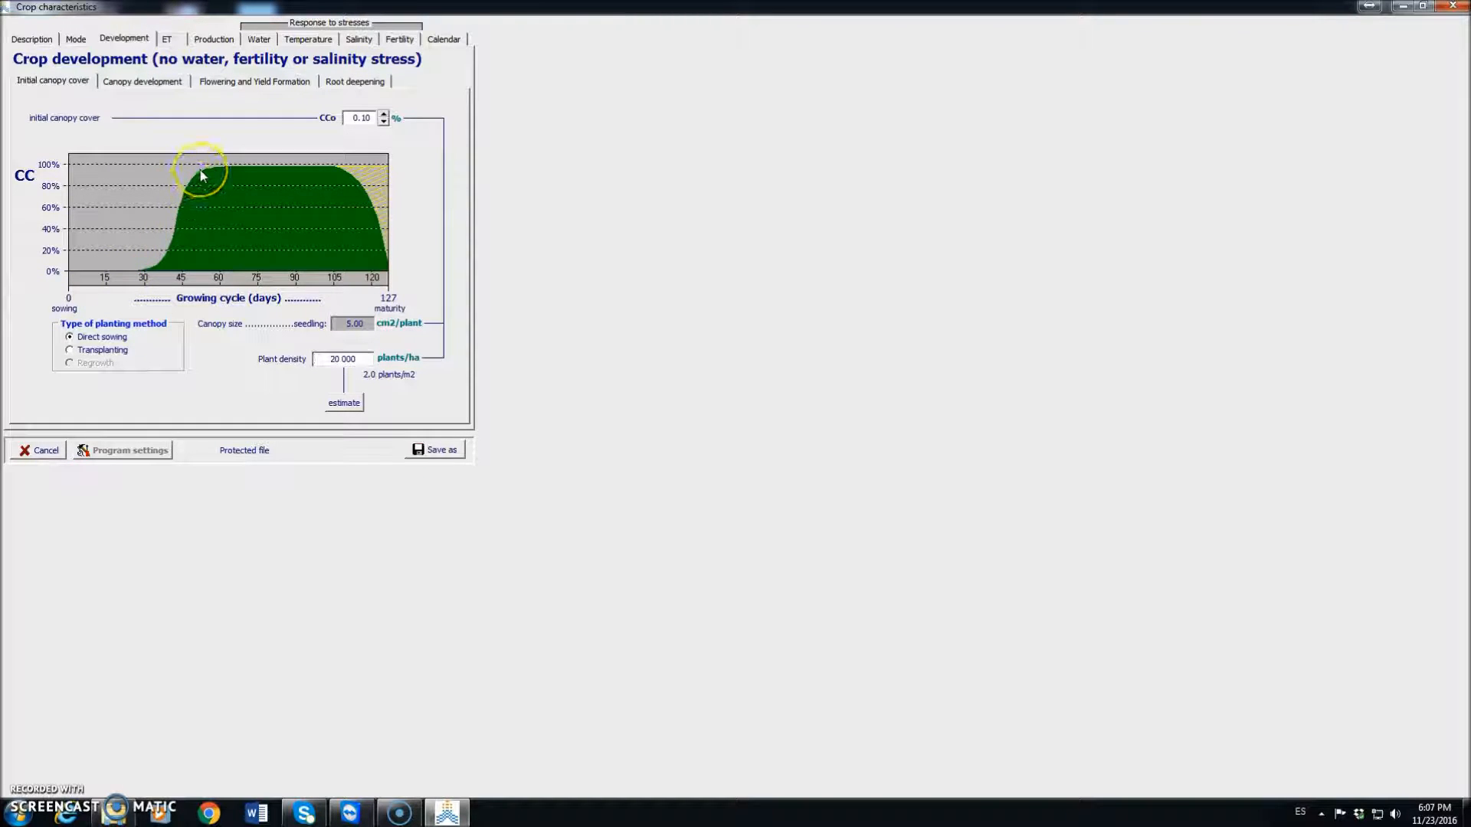
{"action": "double_click", "coordinate": [352, 324]}
{"action": "type", "text": "20"}
{"action": "key", "text": "Return"}
Step: Try the very thinly covered and entirely covered options for maximum canopy cover in the canopy development settings
{"action": "left_click", "coordinate": [140, 81]}
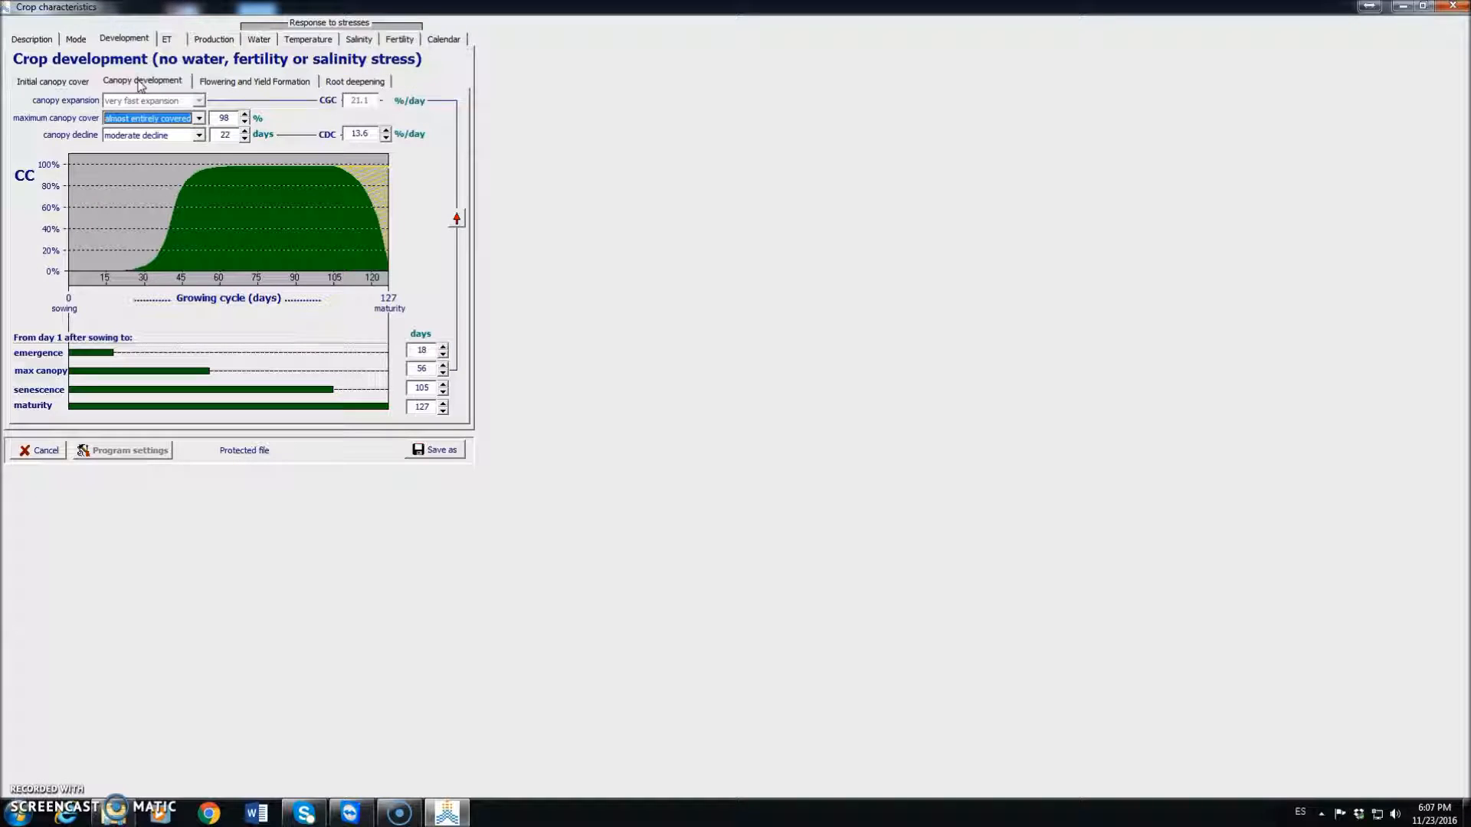
{"action": "left_click", "coordinate": [200, 119]}
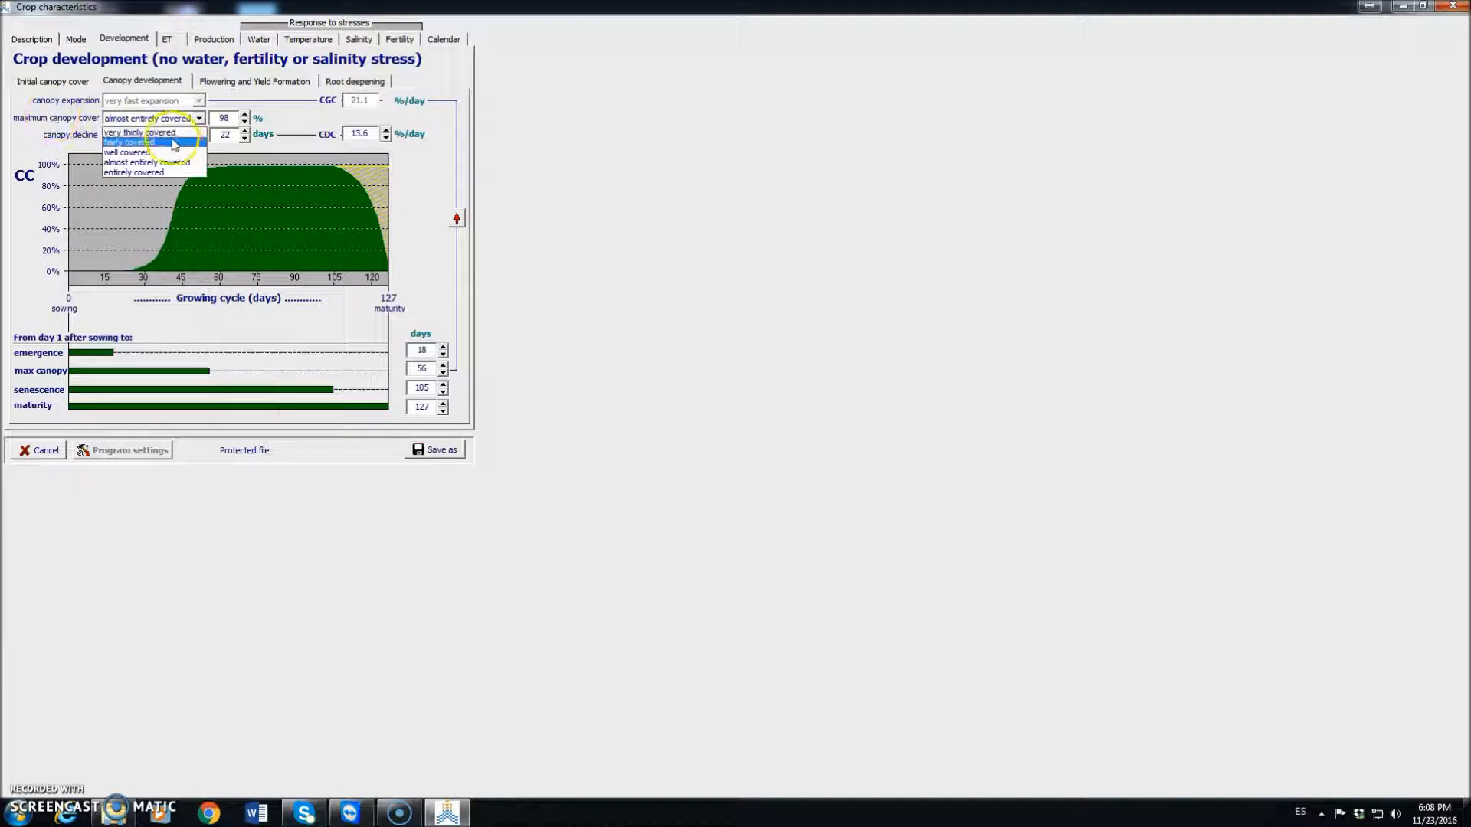
{"action": "left_click", "coordinate": [153, 133]}
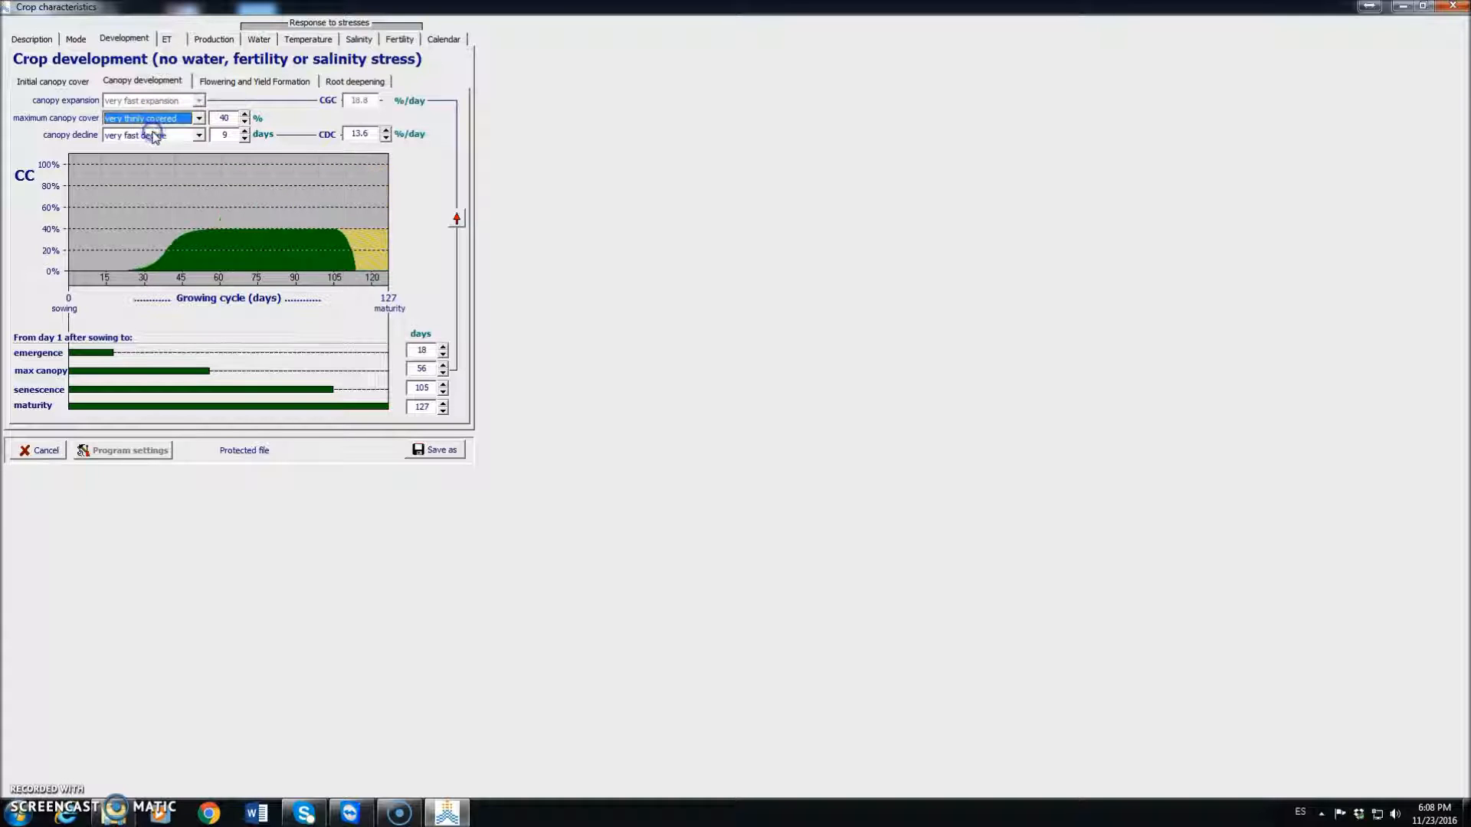
{"action": "left_click", "coordinate": [198, 118]}
{"action": "left_click", "coordinate": [180, 174]}
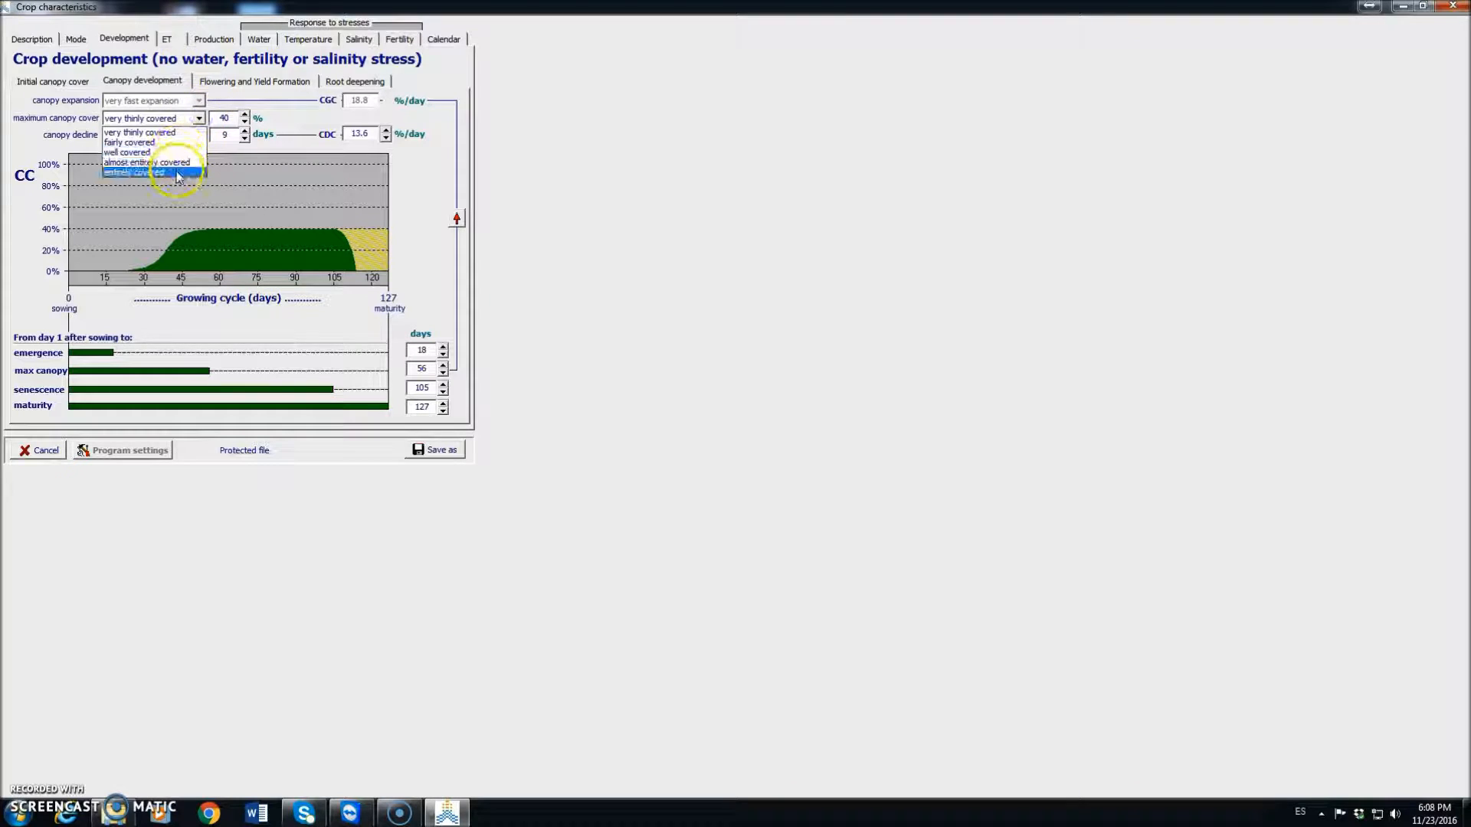
Step: Set the maximum canopy cover to 75 %
{"action": "double_click", "coordinate": [214, 119]}
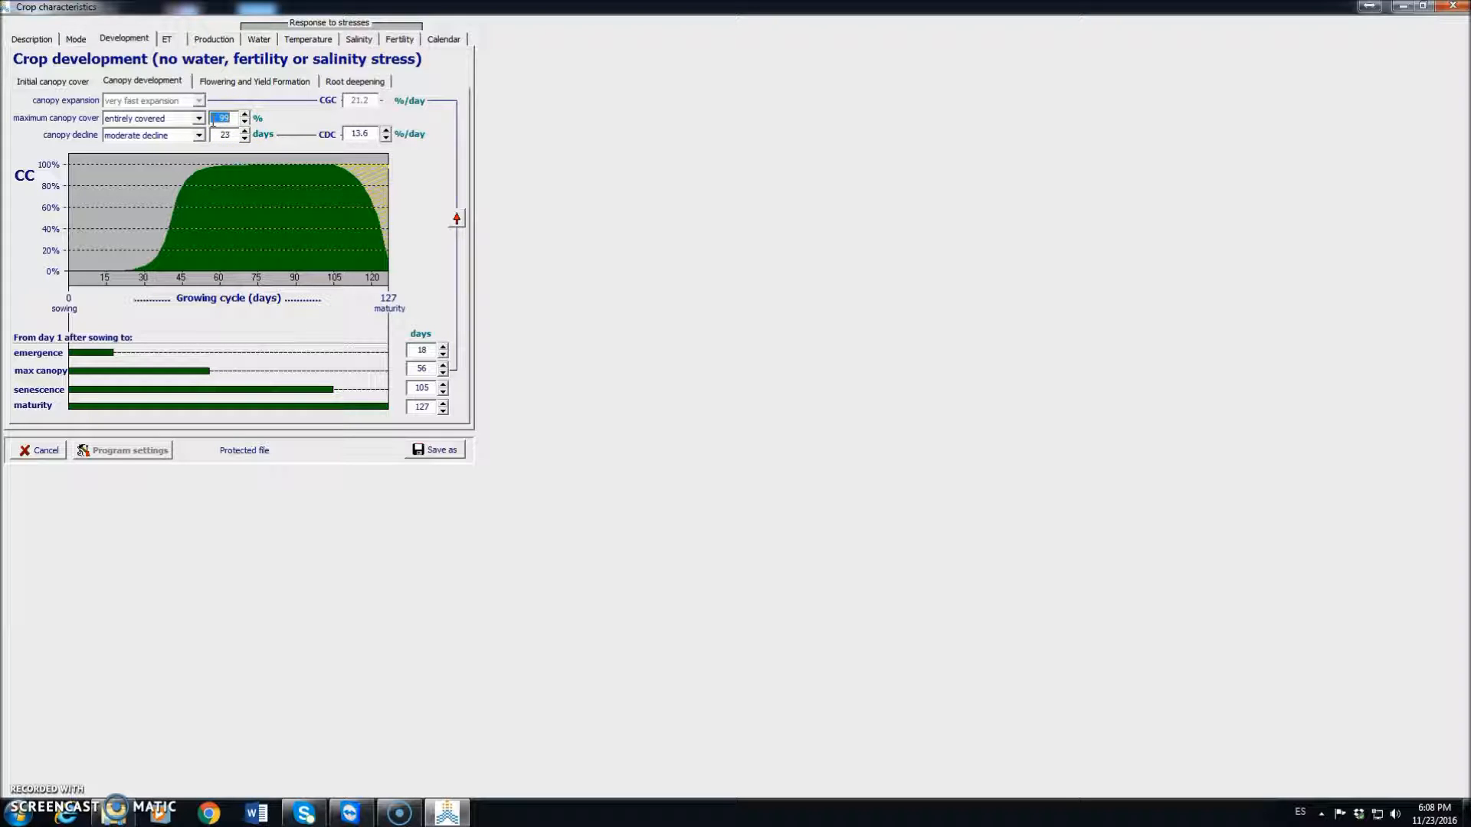
{"action": "type", "text": "75"}
{"action": "key", "text": "Return"}
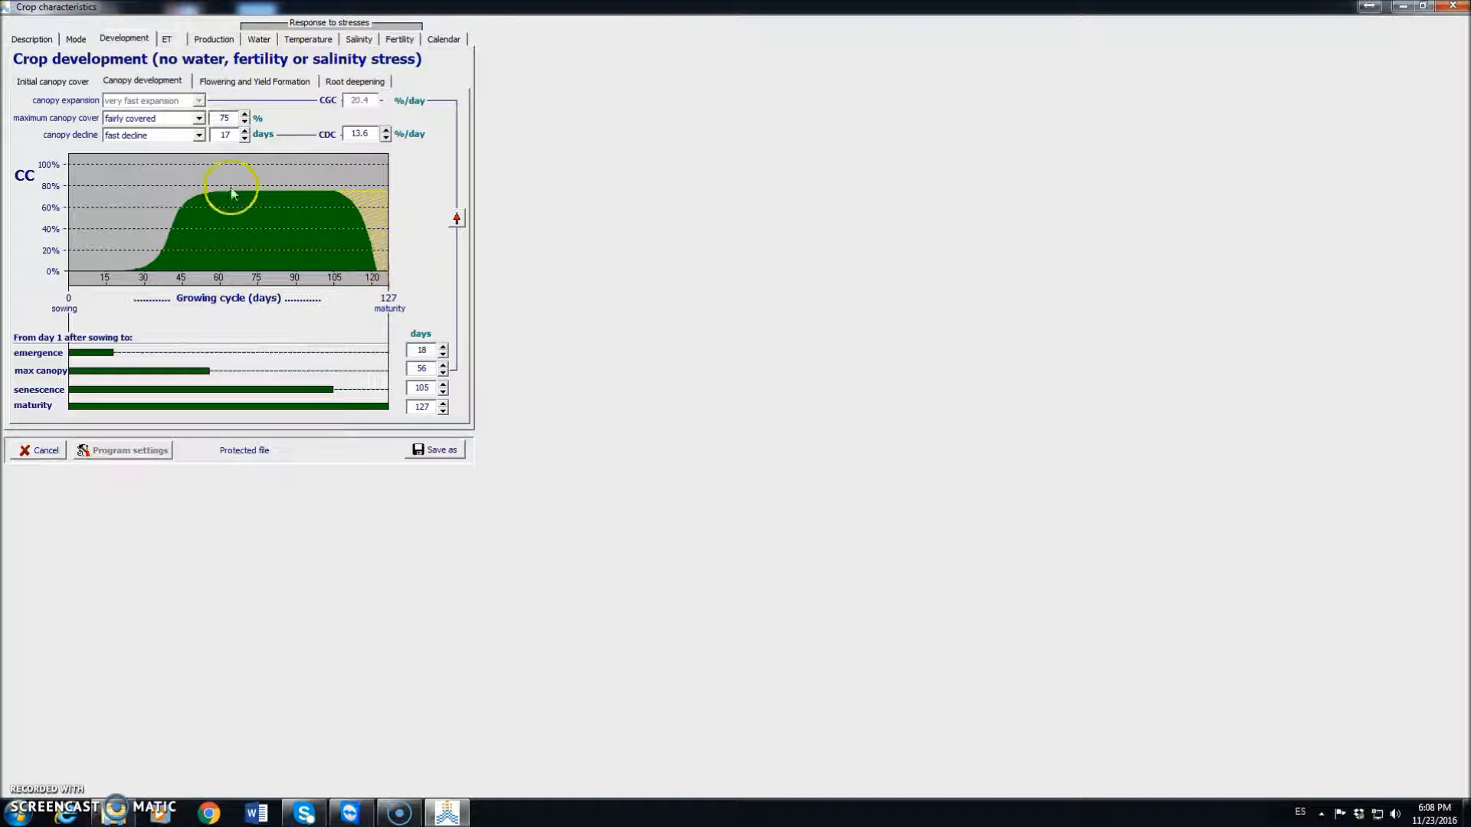
Step: Try the very slow decline and very fast decline options for canopy decline
{"action": "left_click", "coordinate": [198, 137]}
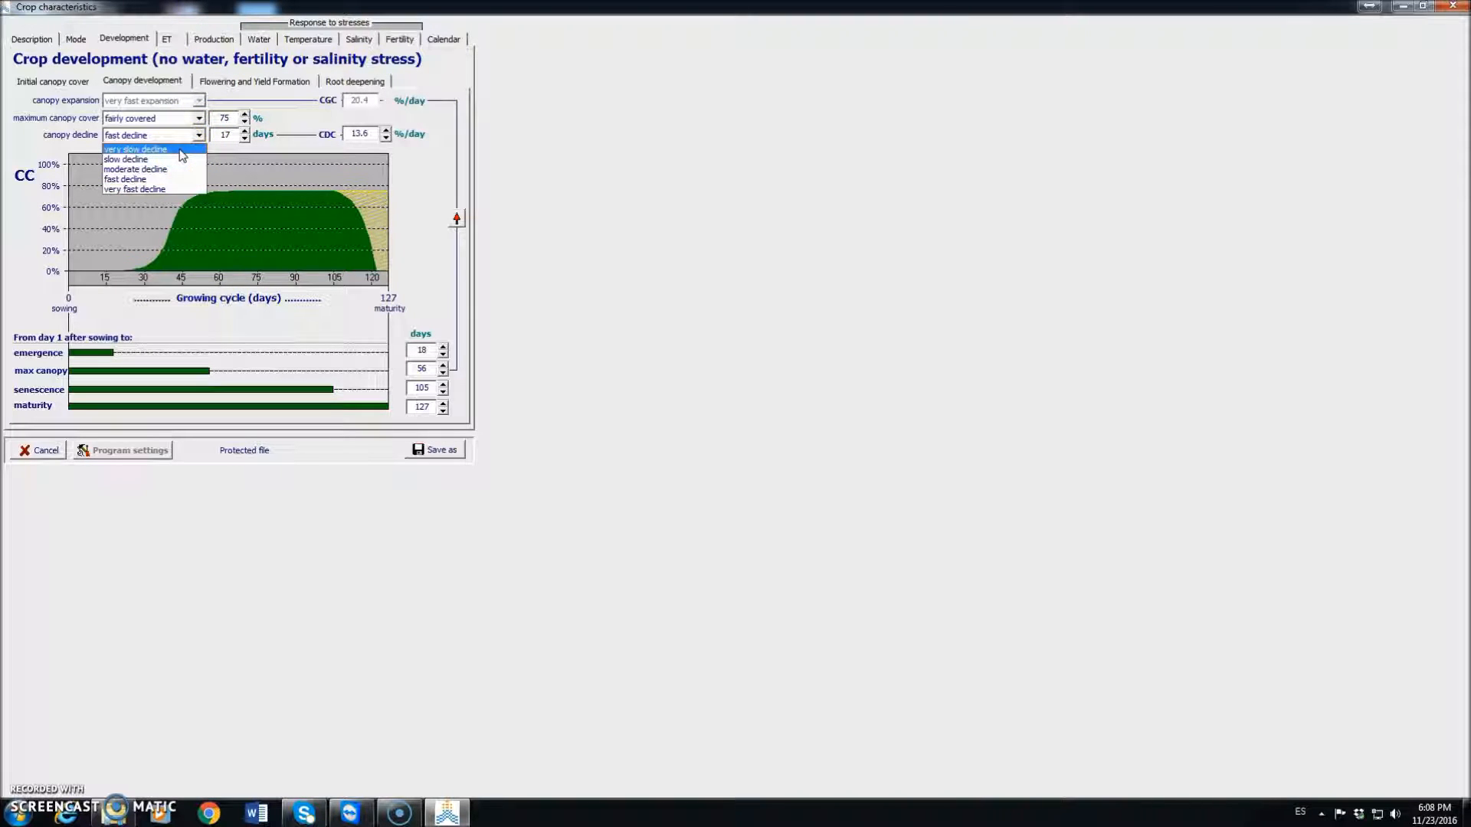
{"action": "left_click", "coordinate": [183, 150]}
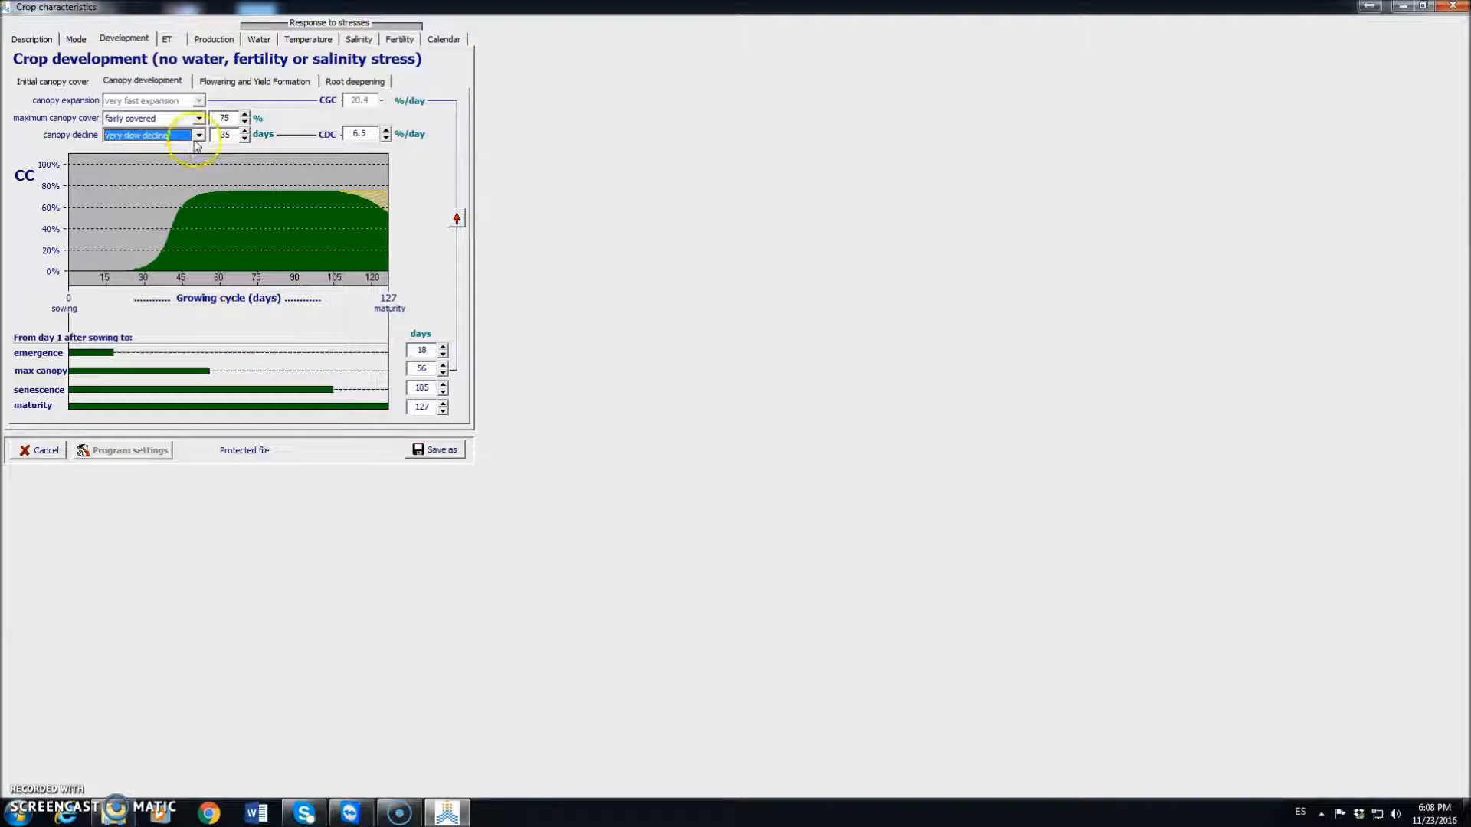
{"action": "left_click", "coordinate": [198, 134]}
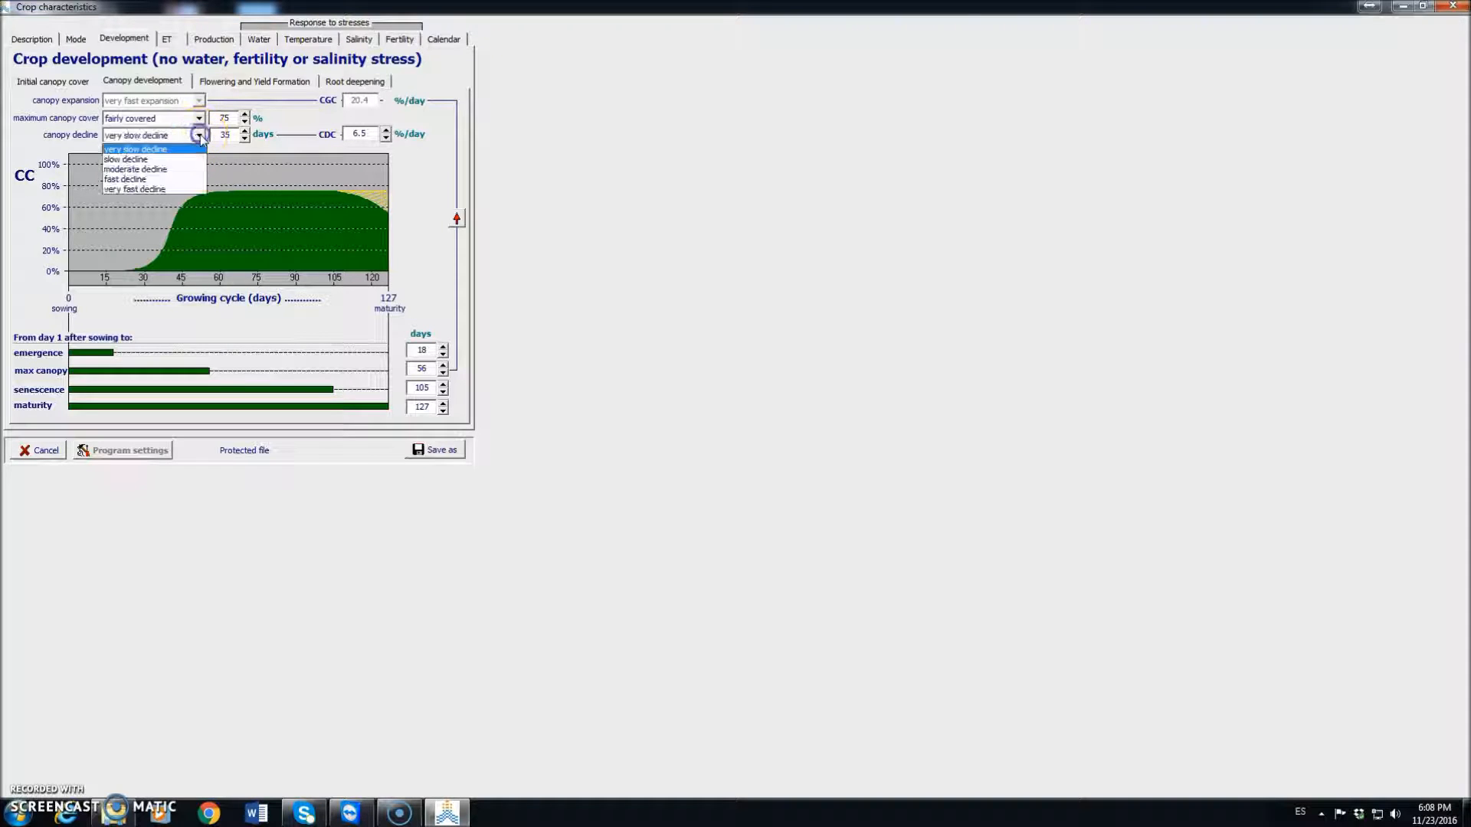
{"action": "left_click", "coordinate": [179, 189]}
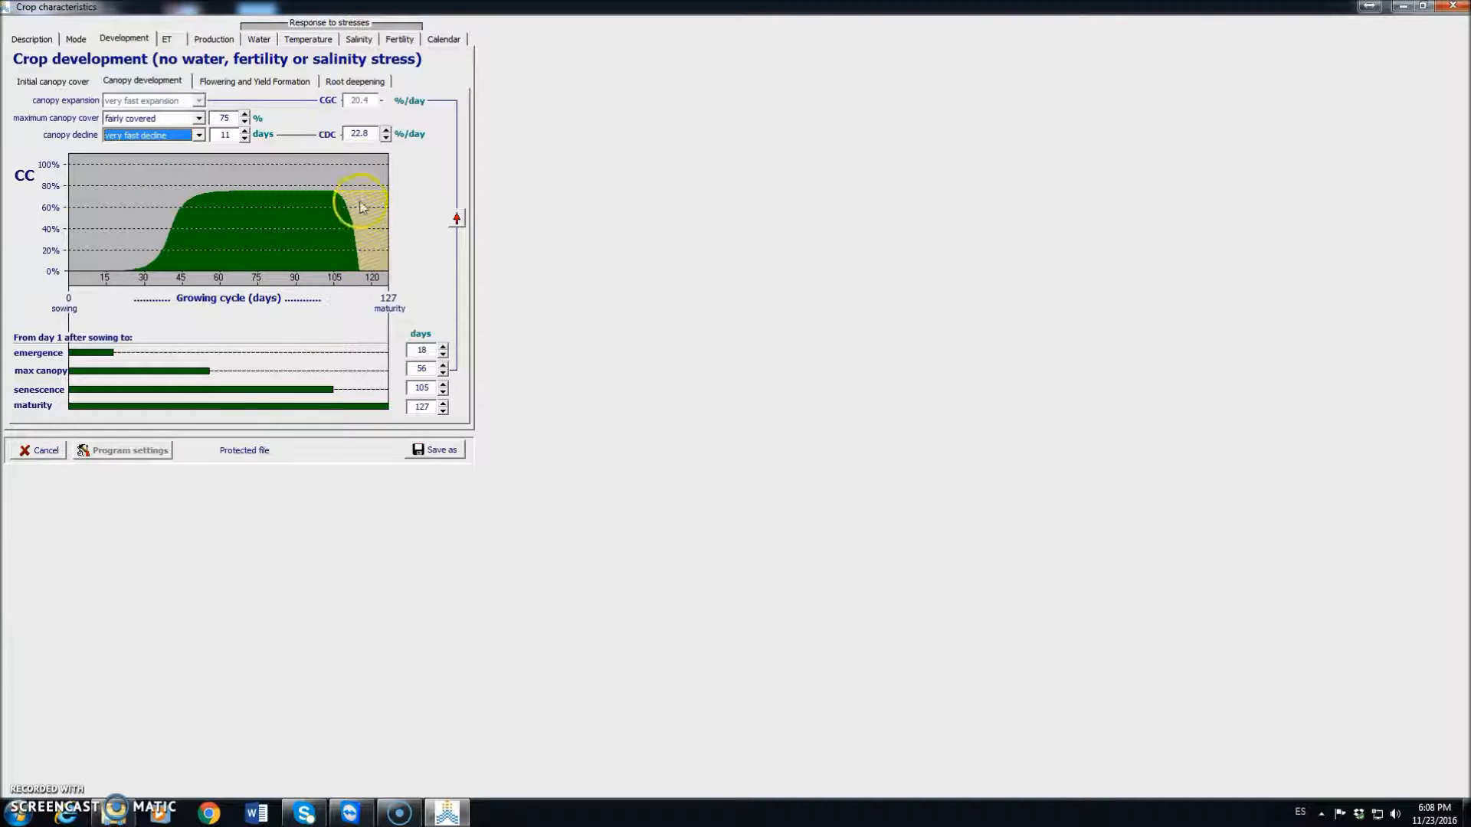
Step: Set the canopy decline coefficient (CDC) to 30 %/day
{"action": "left_click", "coordinate": [387, 138]}
{"action": "left_click", "coordinate": [386, 138]}
{"action": "left_click_drag", "start_coordinate": [375, 136], "coordinate": [351, 140]}
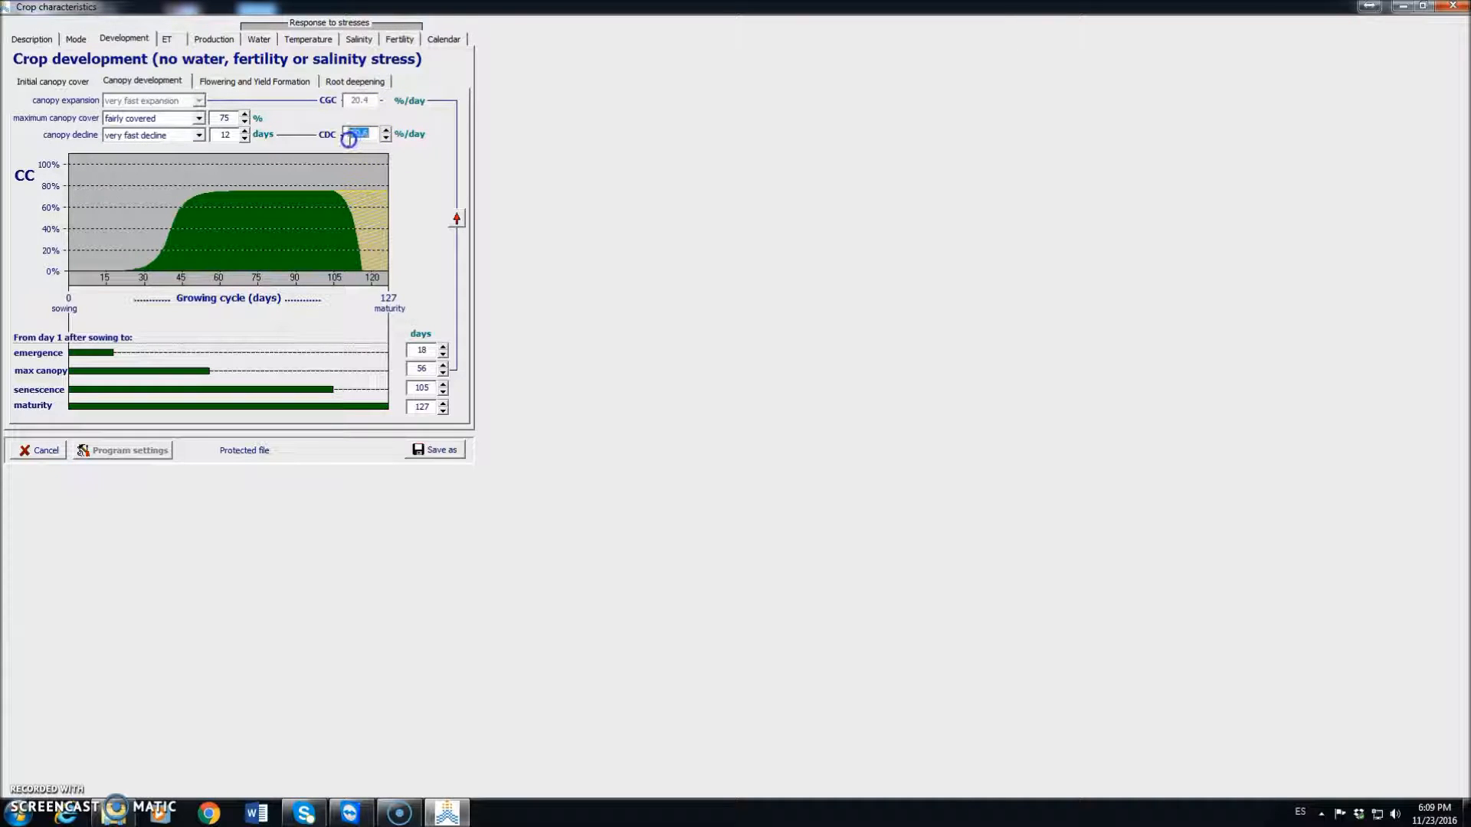
{"action": "type", "text": "30"}
{"action": "key", "text": "Return"}
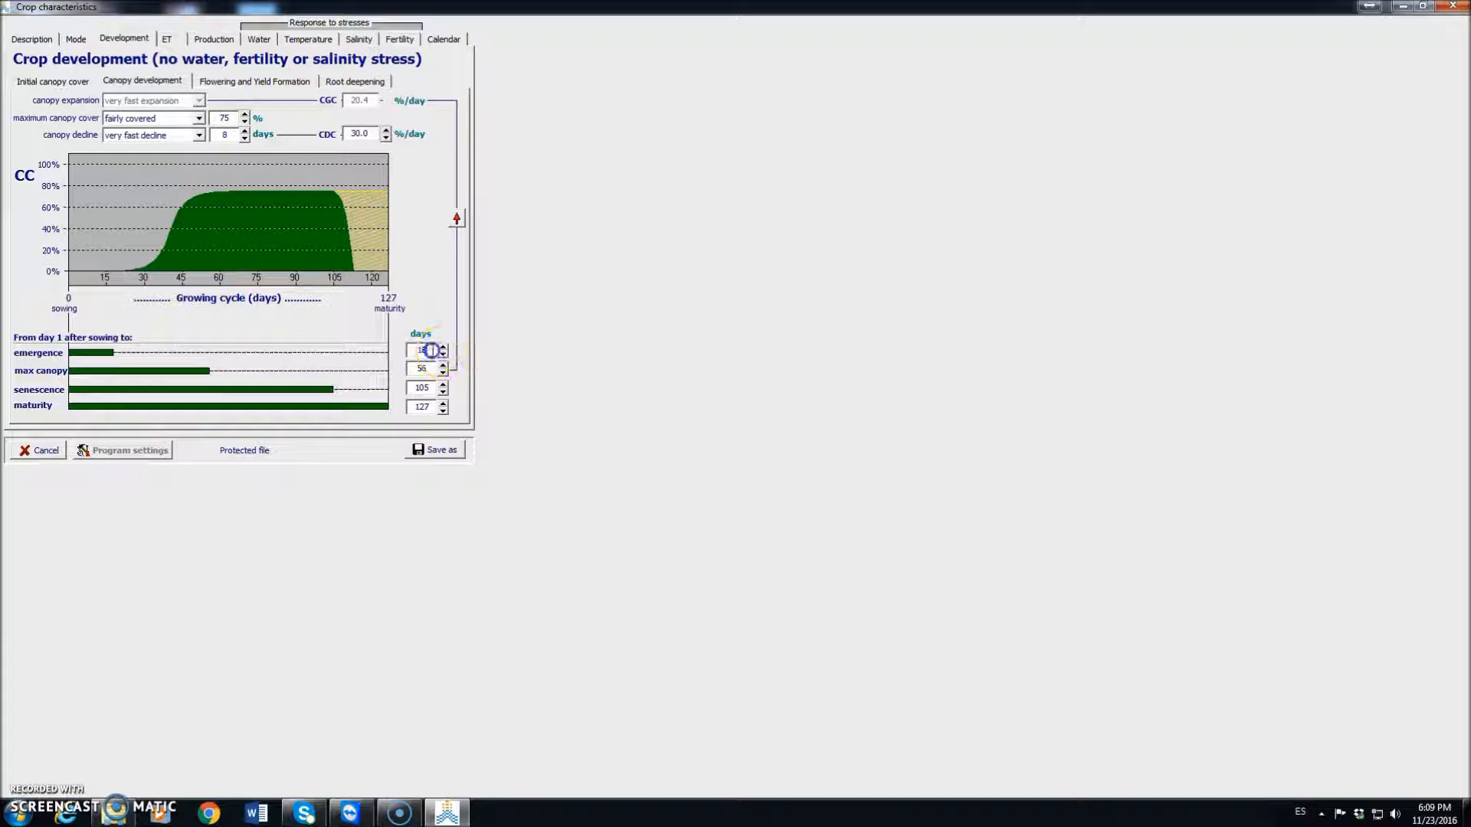
Step: Set the time from sowing to emergence to 7 days and to maximum canopy to 35 days
{"action": "double_click", "coordinate": [412, 351]}
{"action": "key", "text": "Return"}
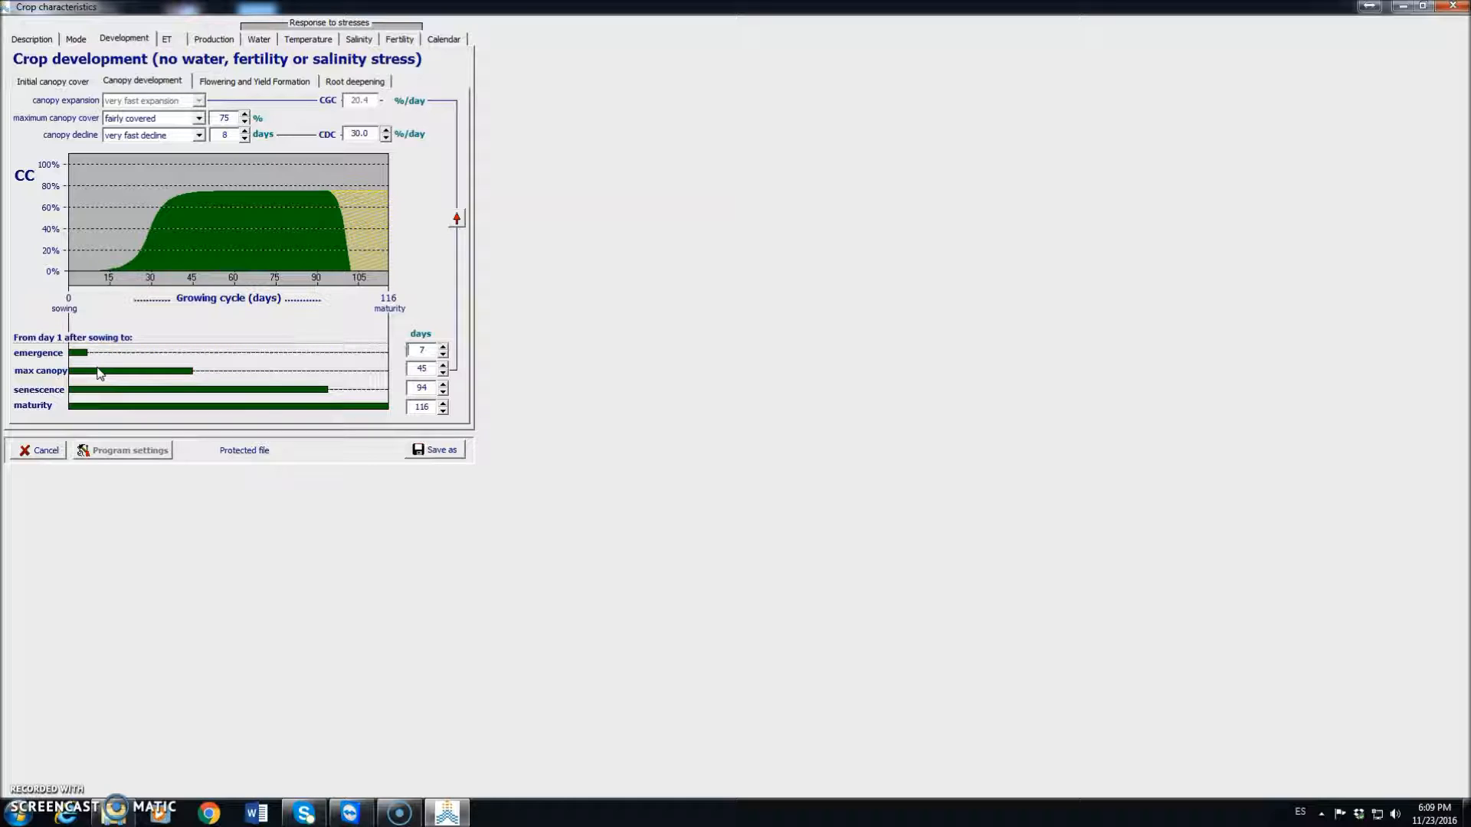
{"action": "left_click_drag", "start_coordinate": [433, 370], "coordinate": [395, 372]}
{"action": "type", "text": "35"}
{"action": "key", "text": "Return"}
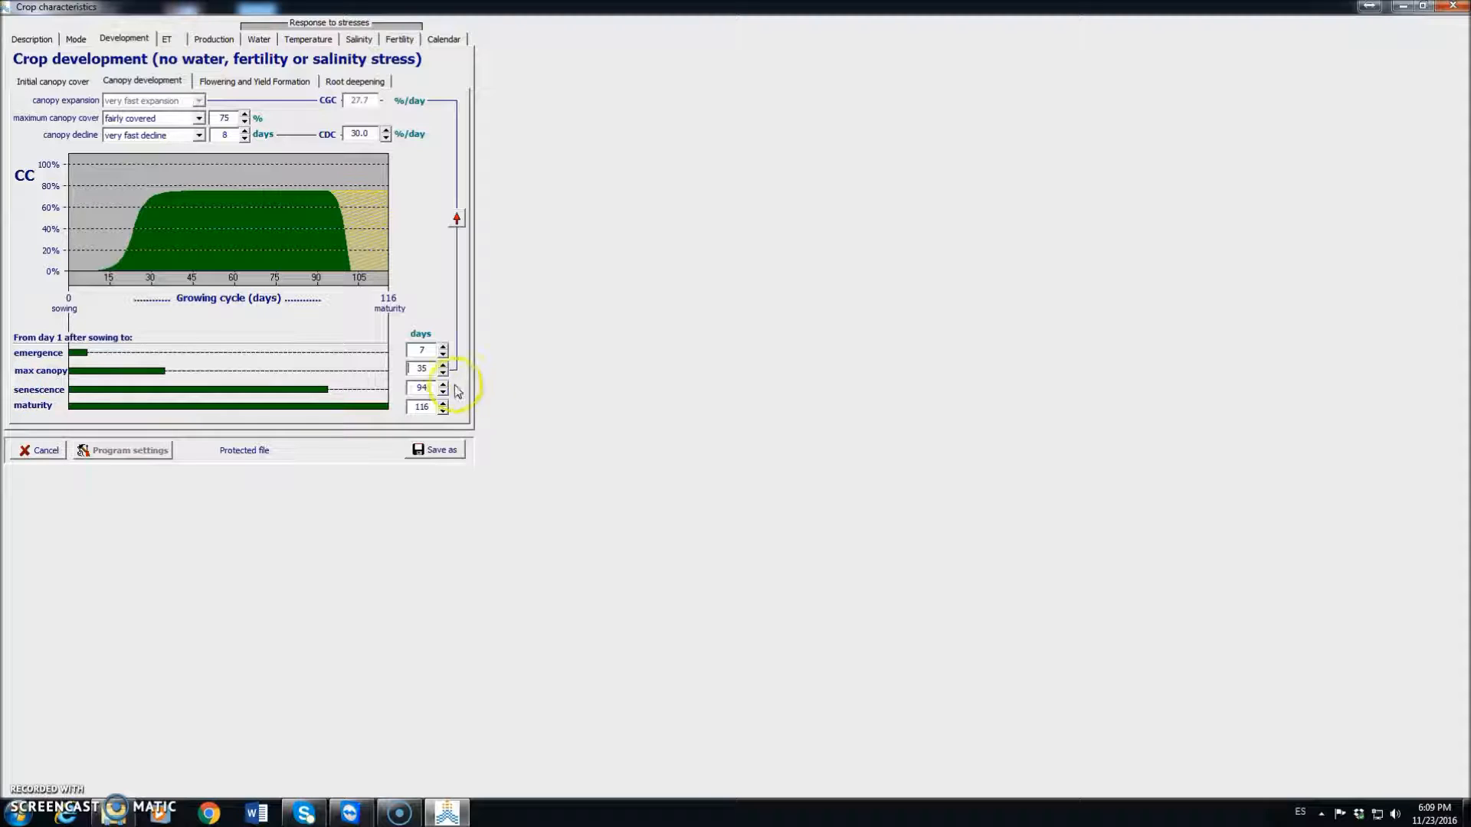
Step: Set the time from sowing to senescence to 105 days and to maturity to 120 days
{"action": "left_click", "coordinate": [430, 387]}
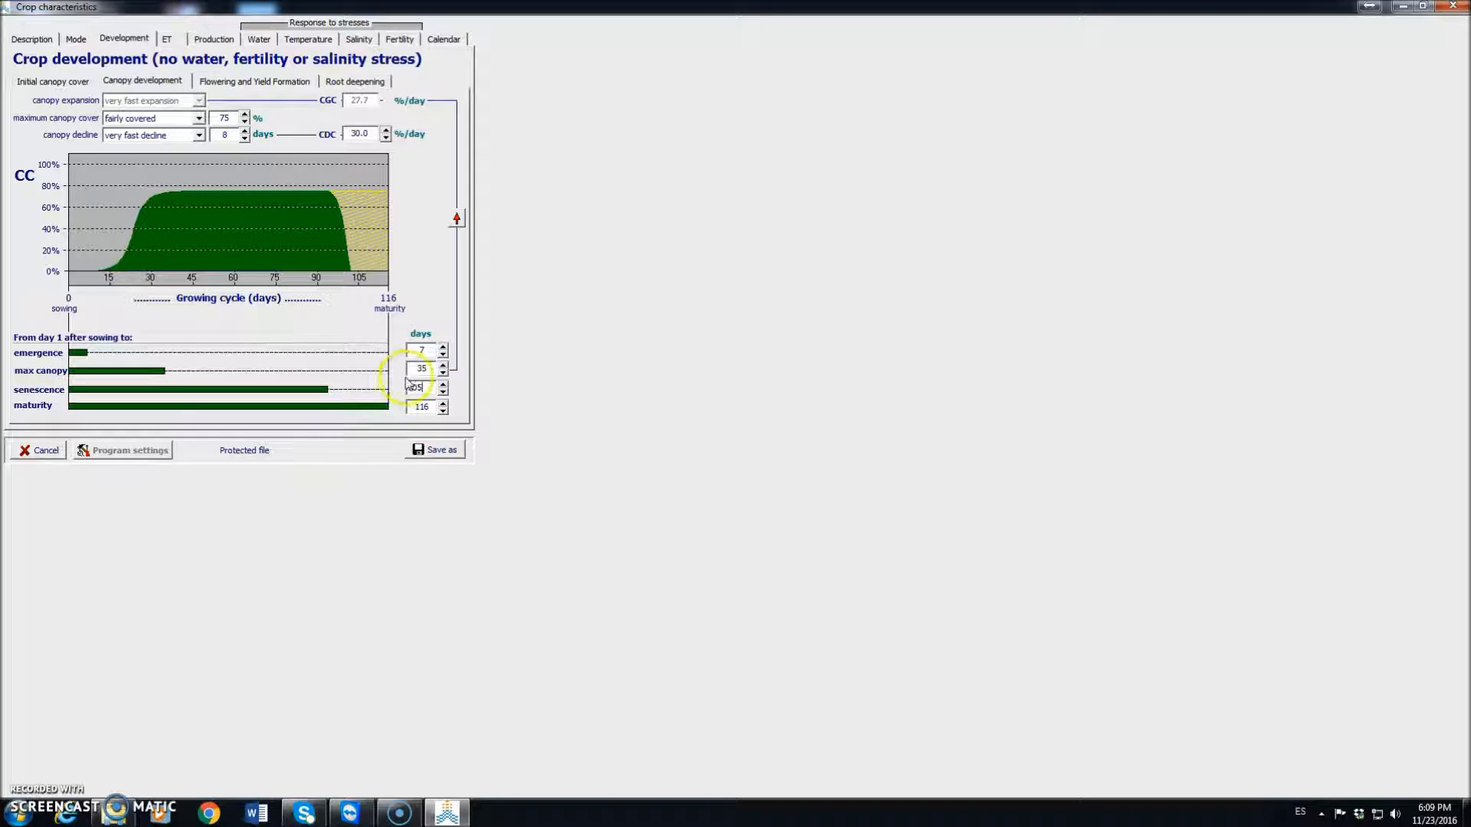
{"action": "type", "text": "105"}
{"action": "left_click", "coordinate": [426, 408]}
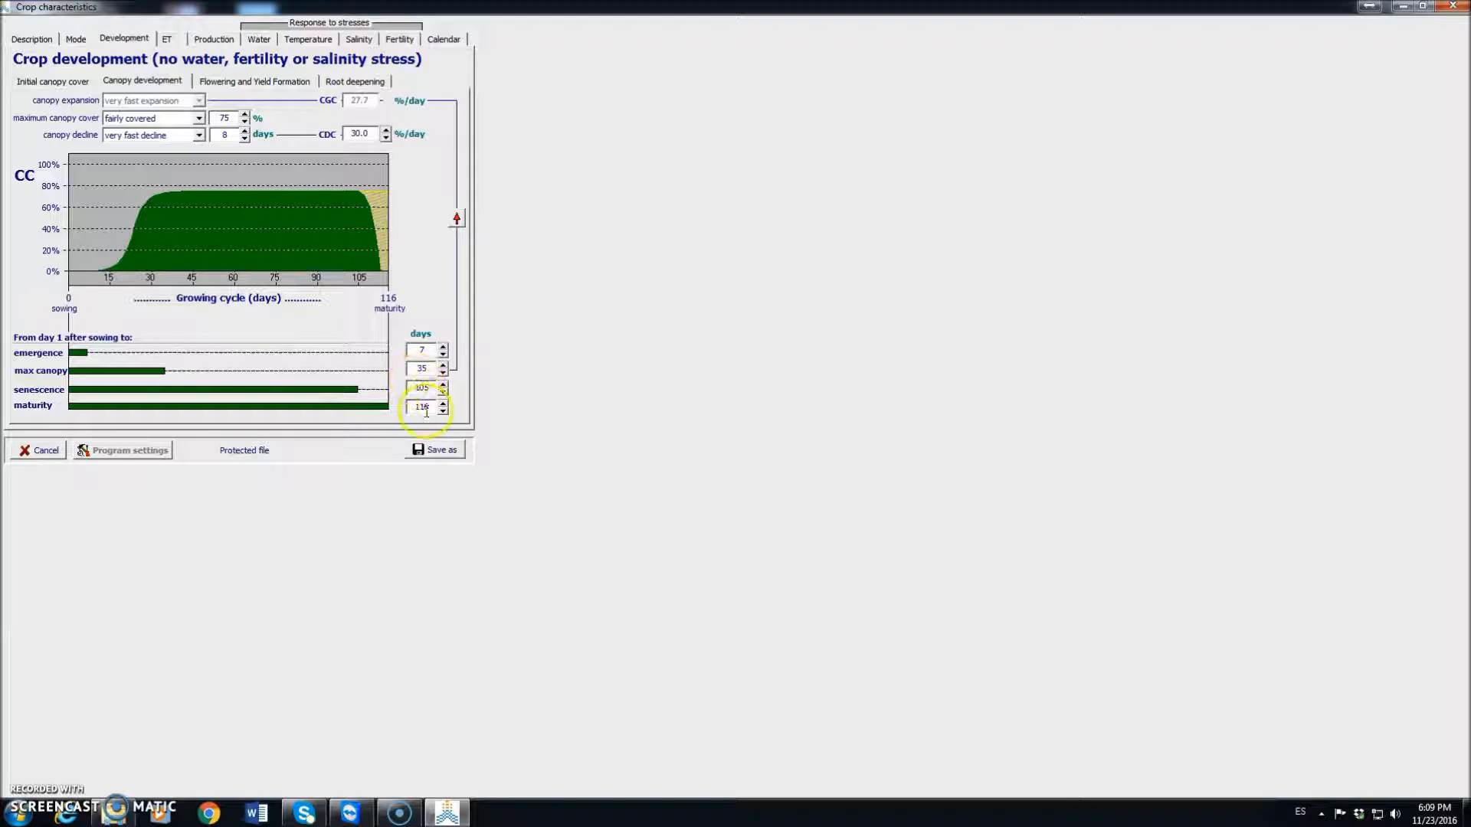
{"action": "double_click", "coordinate": [418, 406]}
{"action": "key", "text": "Return"}
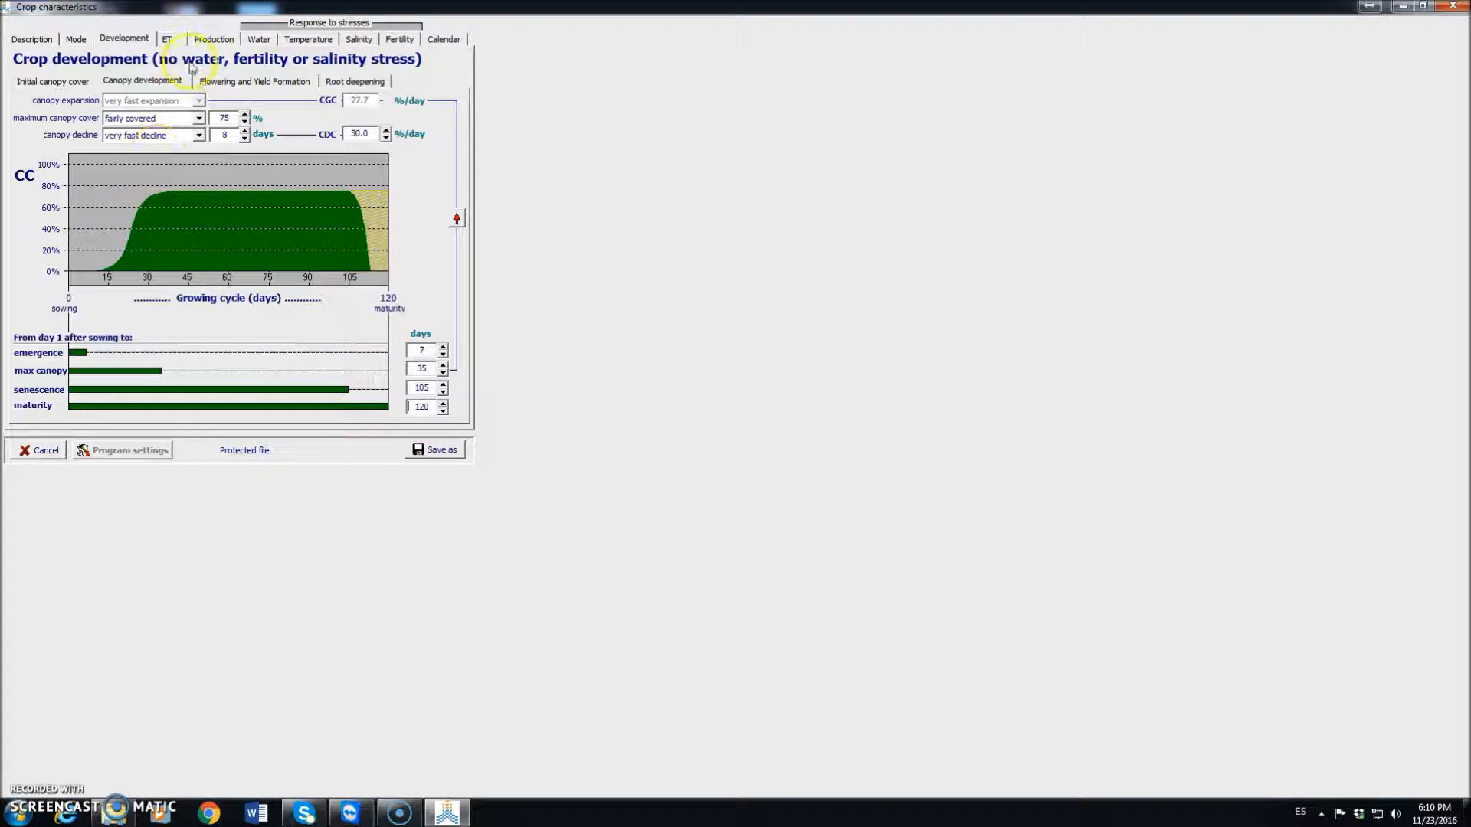
Step: Set the duration of flowering to 8 days in the flowering and yield formation parameters
{"action": "left_click", "coordinate": [255, 81]}
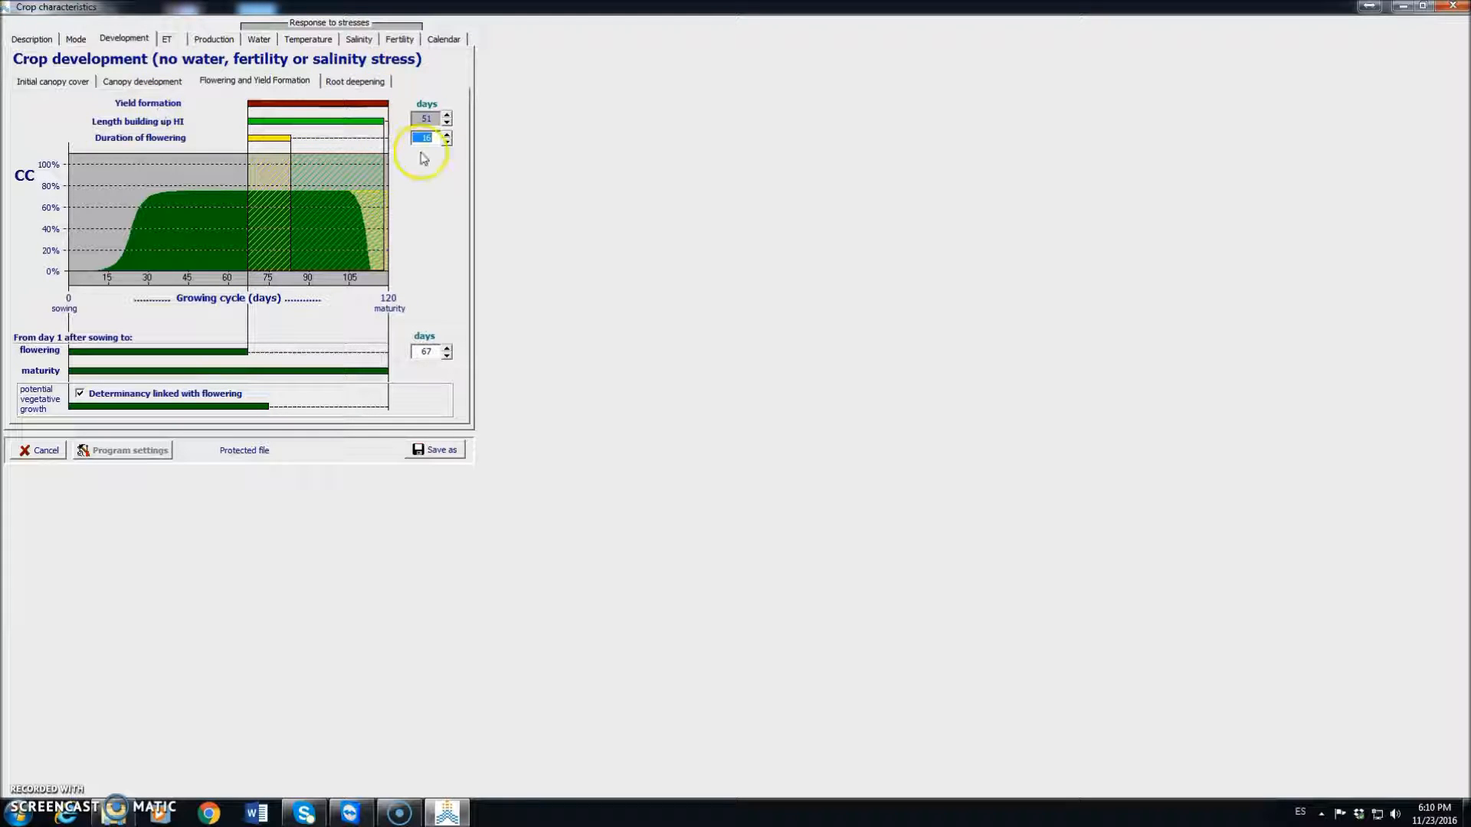
{"action": "left_click", "coordinate": [447, 141]}
{"action": "left_click", "coordinate": [446, 141]}
{"action": "left_click", "coordinate": [446, 142]}
{"action": "left_click", "coordinate": [447, 141]}
{"action": "left_click", "coordinate": [446, 142]}
{"action": "left_click", "coordinate": [447, 142]}
{"action": "left_click", "coordinate": [447, 141]}
{"action": "left_click", "coordinate": [447, 142]}
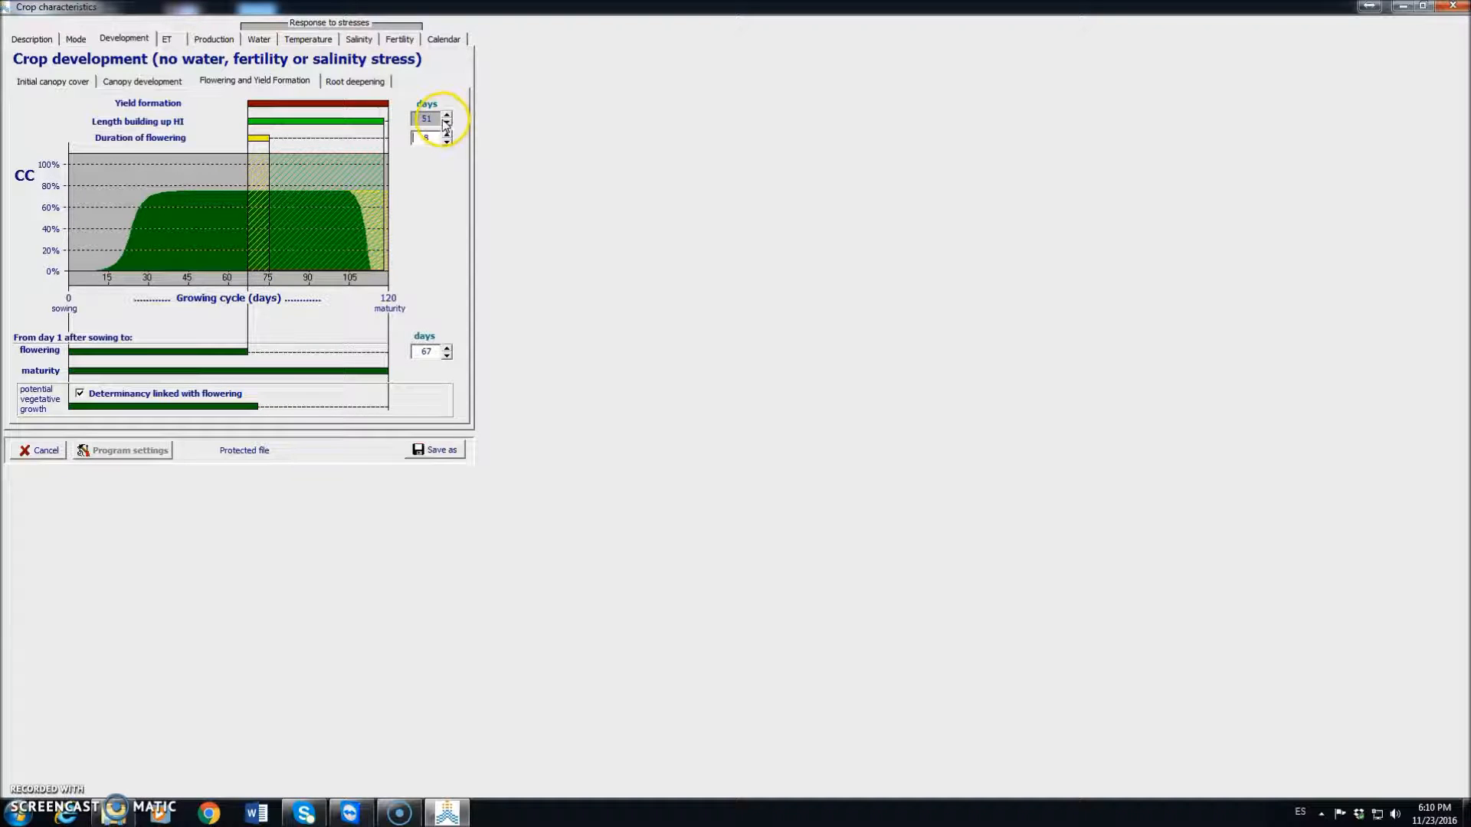
Step: Set the length of building up the harvest index to 52 days and the time from sowing to flowering to 45 days
{"action": "left_click", "coordinate": [446, 115]}
{"action": "left_click", "coordinate": [446, 114]}
{"action": "left_click", "coordinate": [446, 115]}
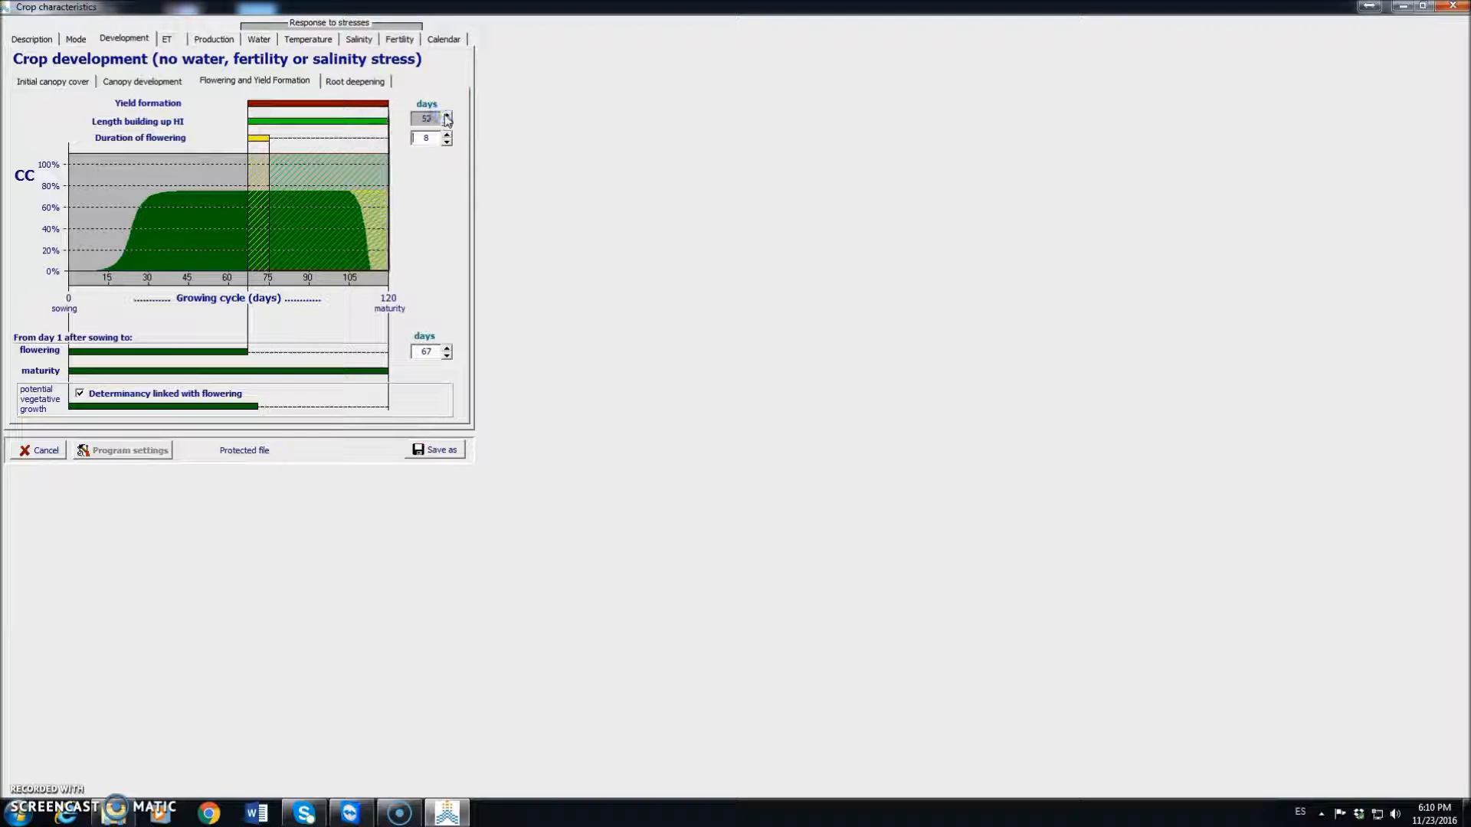
{"action": "left_click", "coordinate": [447, 122]}
{"action": "left_click", "coordinate": [446, 122]}
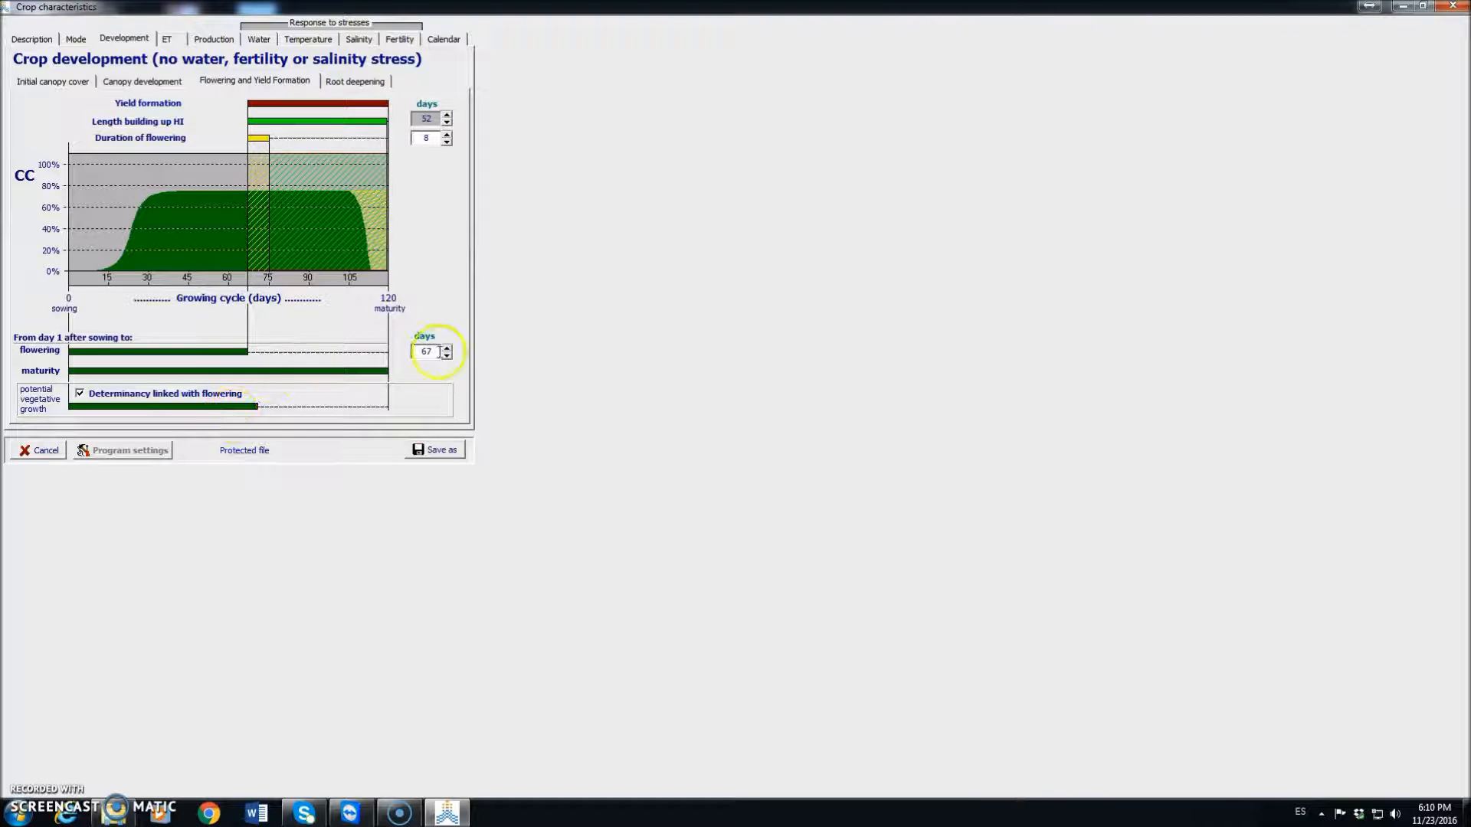
{"action": "left_click_drag", "start_coordinate": [447, 357], "coordinate": [447, 352]}
{"action": "left_click", "coordinate": [446, 349]}
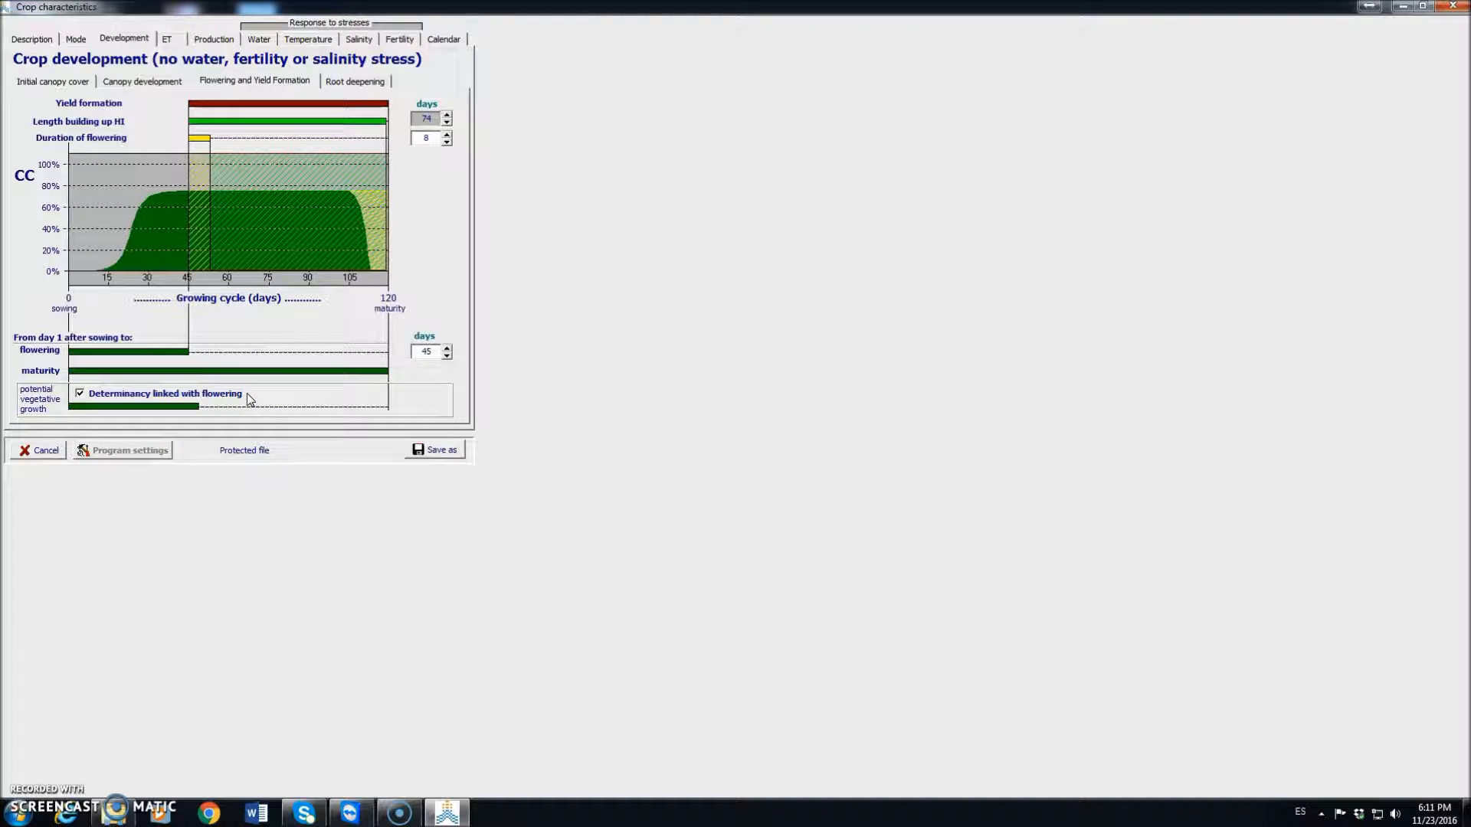
Step: Try the shallow rooted and very deep rooted crop options for root deepening
{"action": "left_click", "coordinate": [368, 84]}
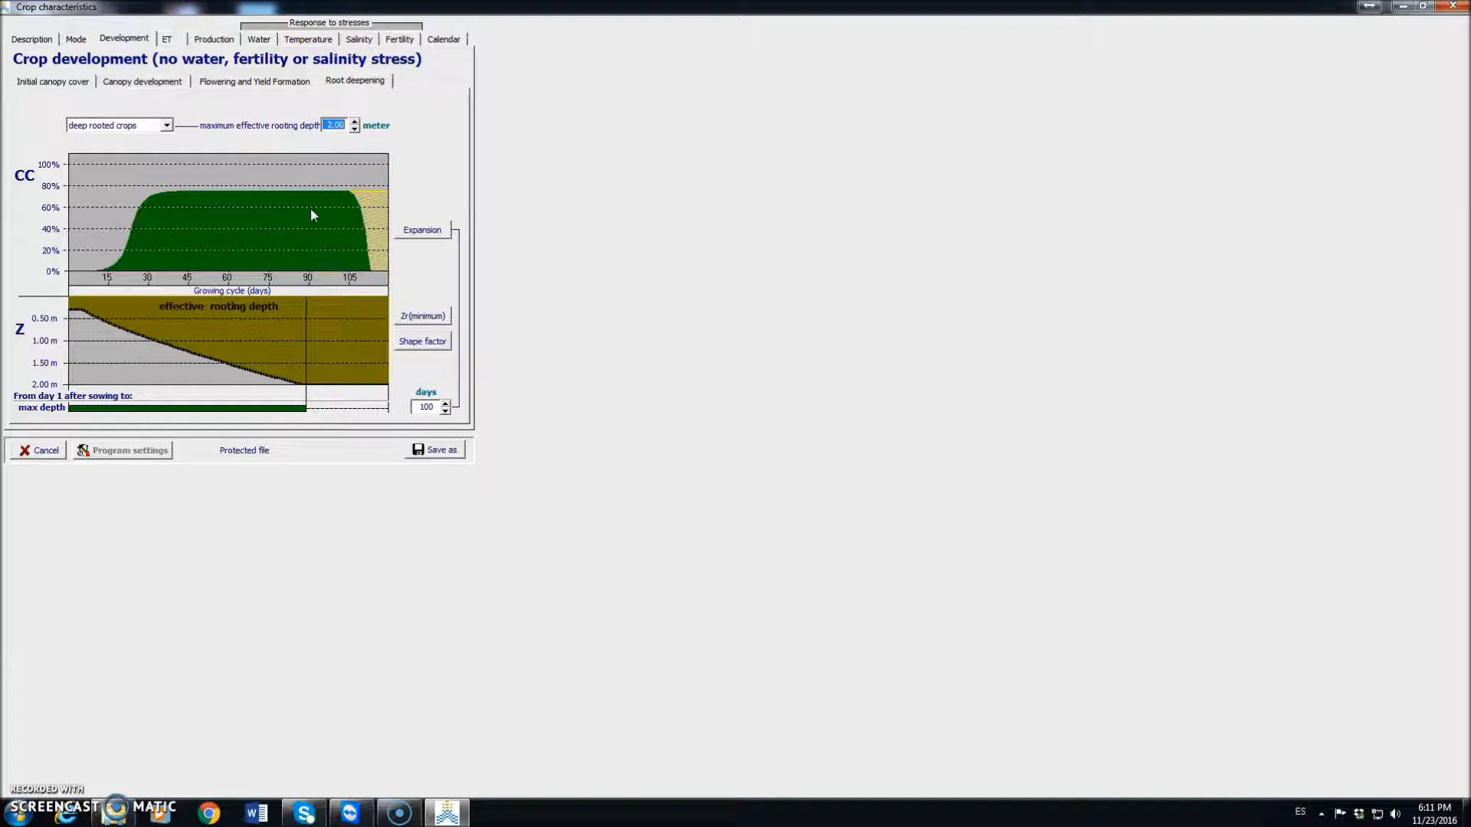
{"action": "left_click", "coordinate": [167, 125]}
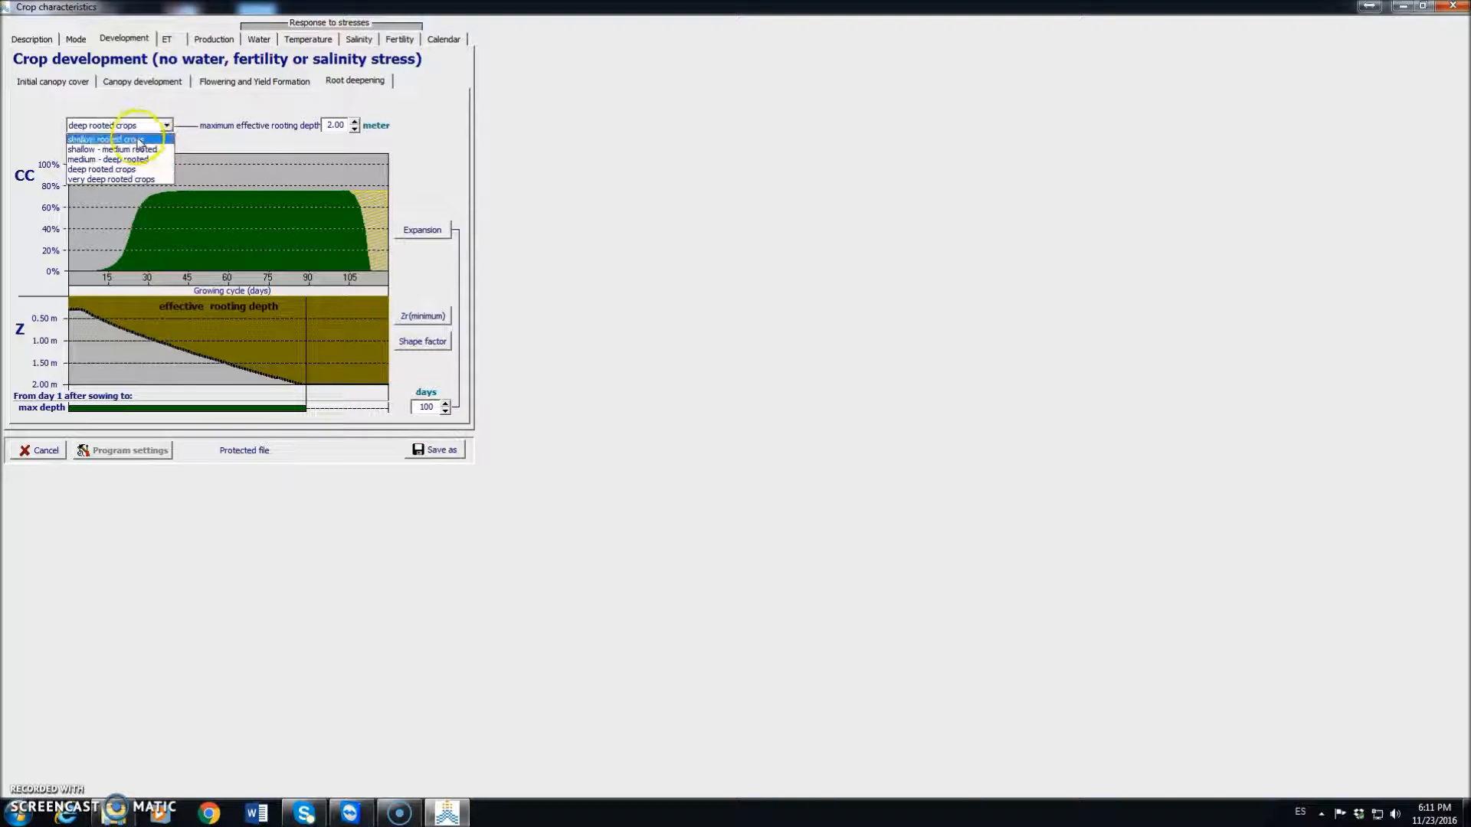
{"action": "left_click", "coordinate": [139, 140]}
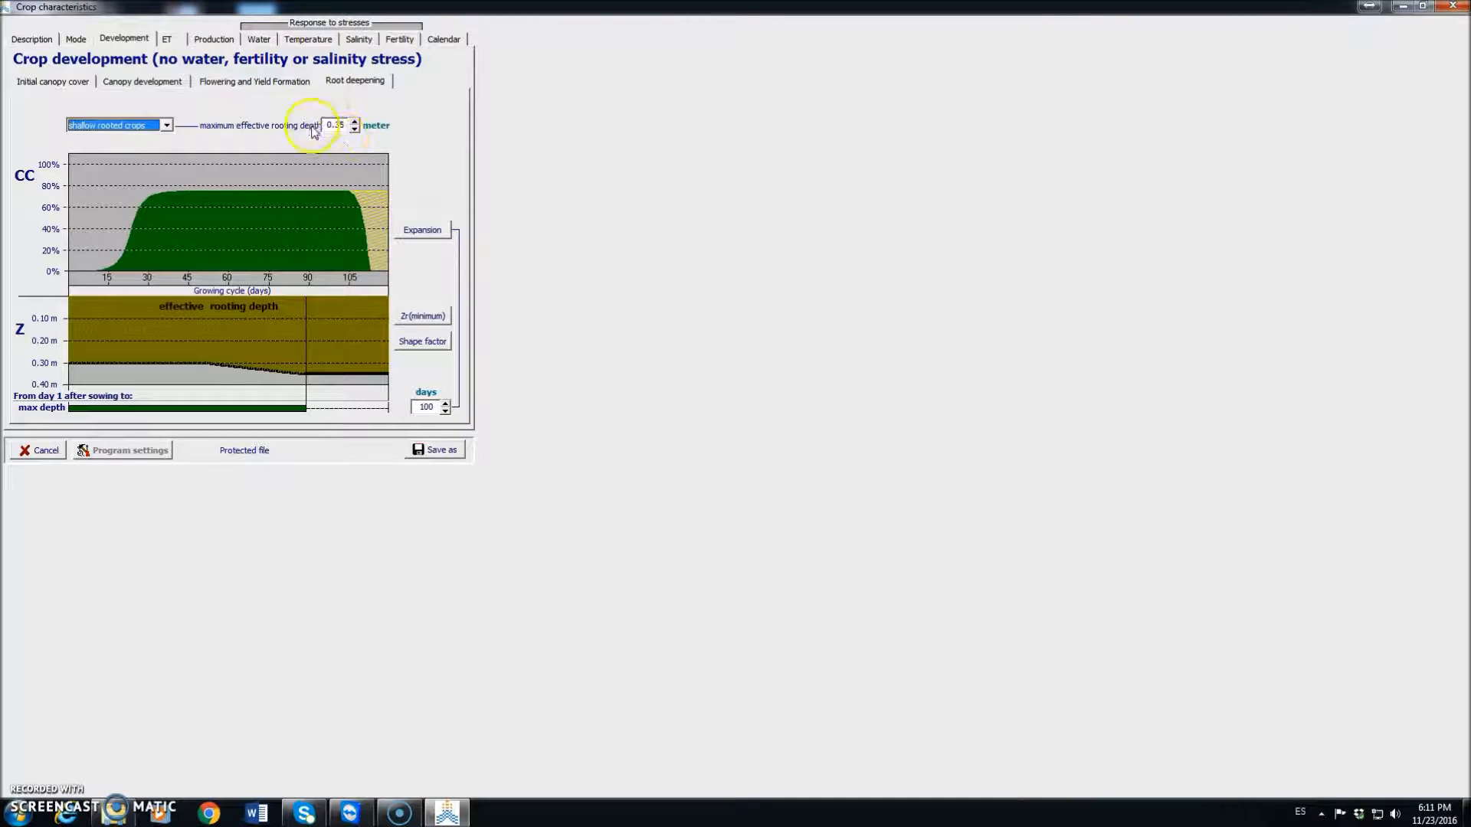
{"action": "left_click", "coordinate": [165, 124]}
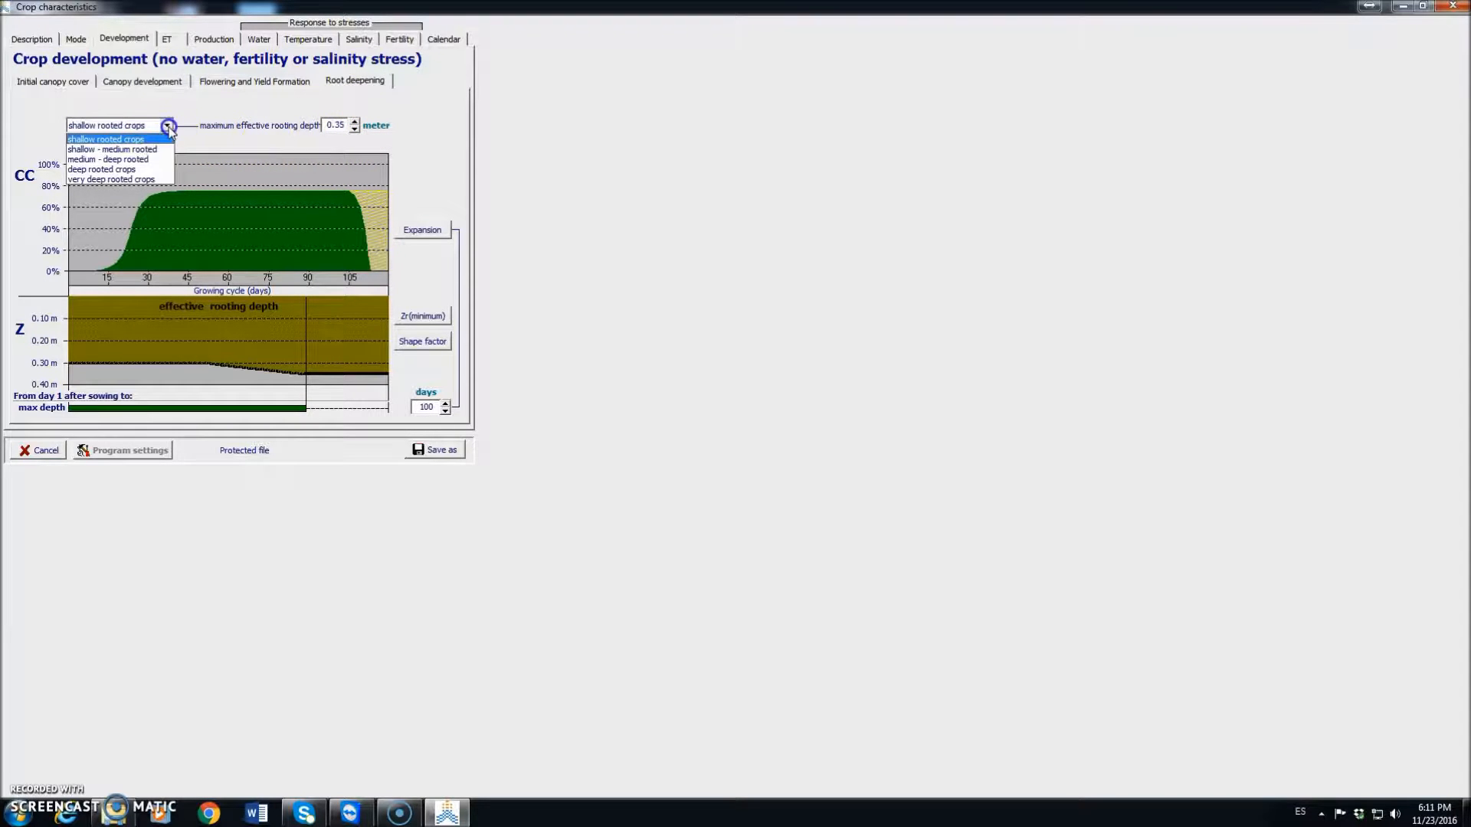
{"action": "left_click", "coordinate": [145, 179]}
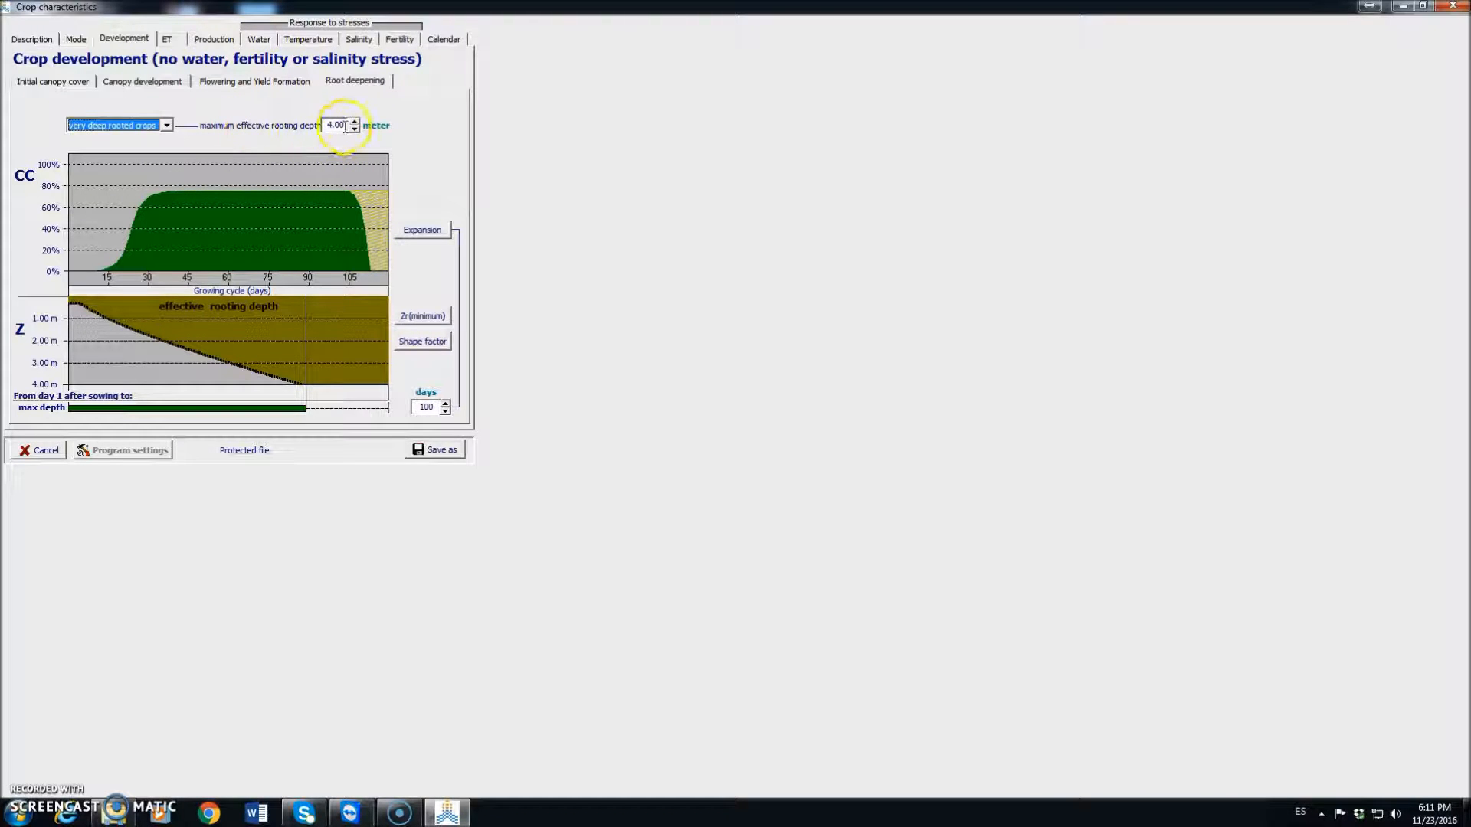
Step: Set the maximum effective rooting depth to 1.65 m and the time from sowing to maximum depth to 45 days
{"action": "left_click_drag", "start_coordinate": [345, 125], "coordinate": [318, 126]}
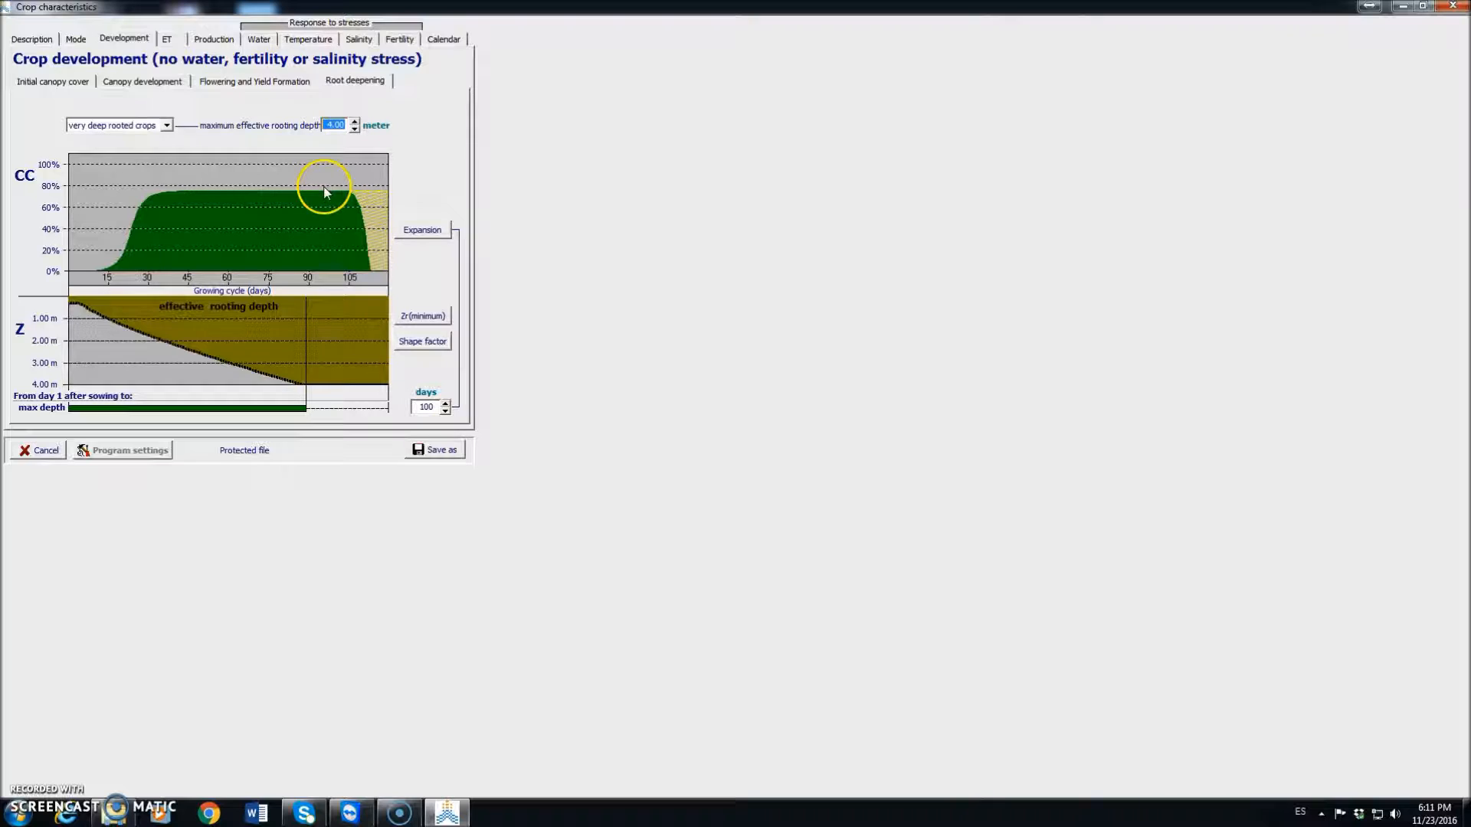
{"action": "type", "text": "1.65"}
{"action": "key", "text": "Return"}
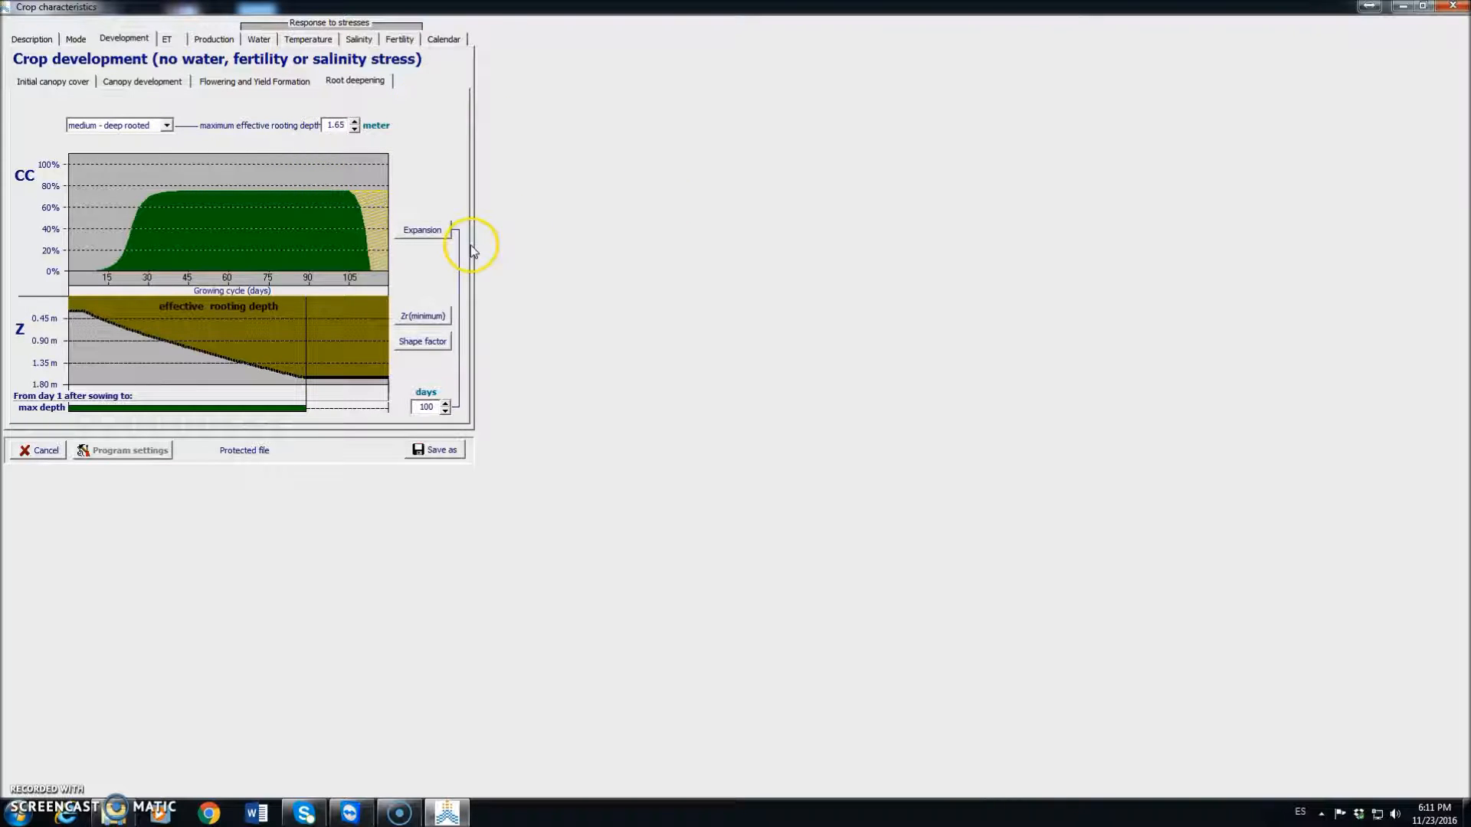
{"action": "left_click", "coordinate": [445, 412]}
{"action": "left_click_drag", "start_coordinate": [446, 412], "coordinate": [447, 416]}
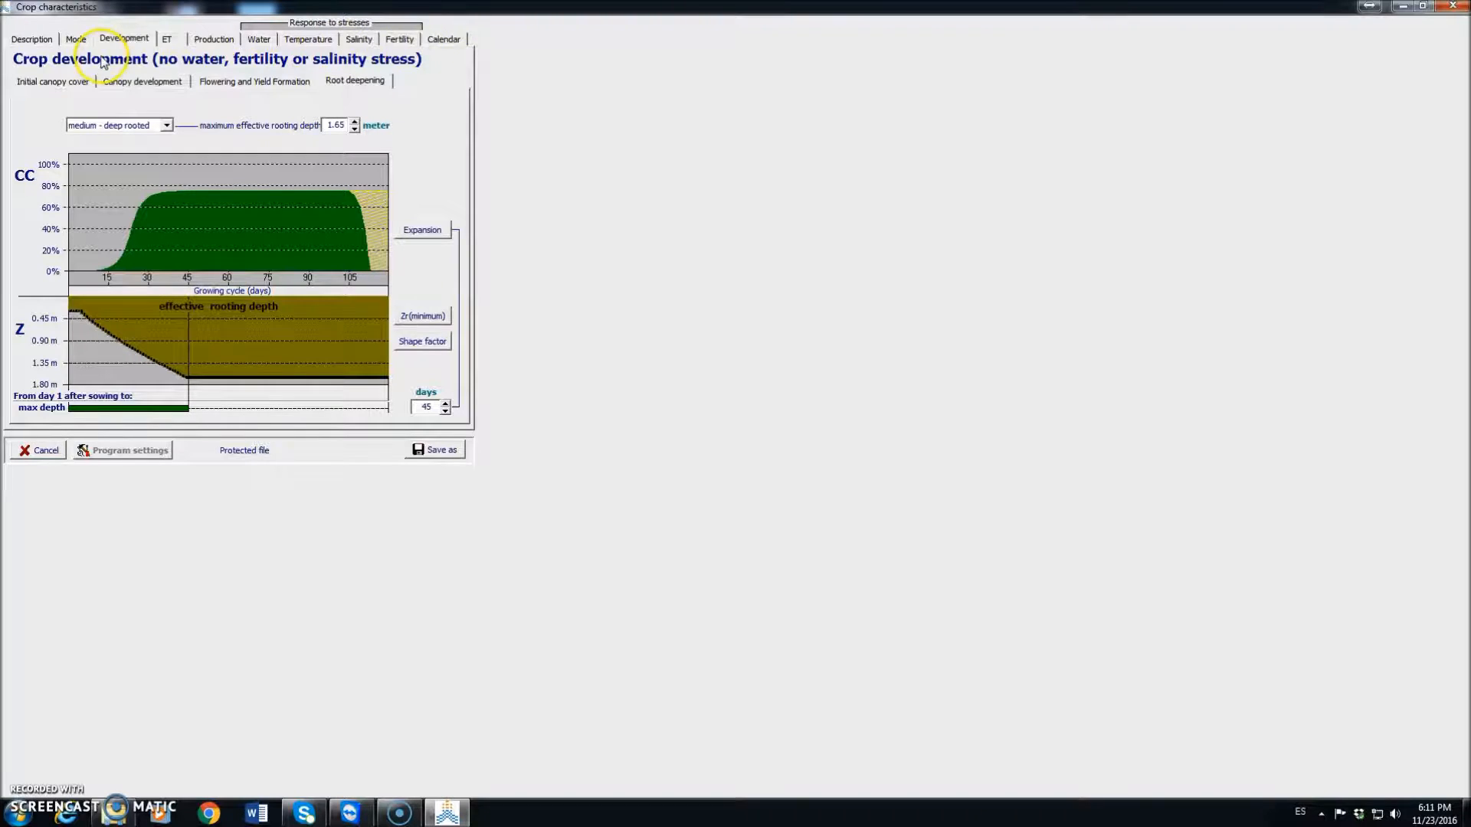
Step: Review the evapotranspiration and crop production parameters, along with the description, mode and development settings of the crop
{"action": "left_click", "coordinate": [168, 39]}
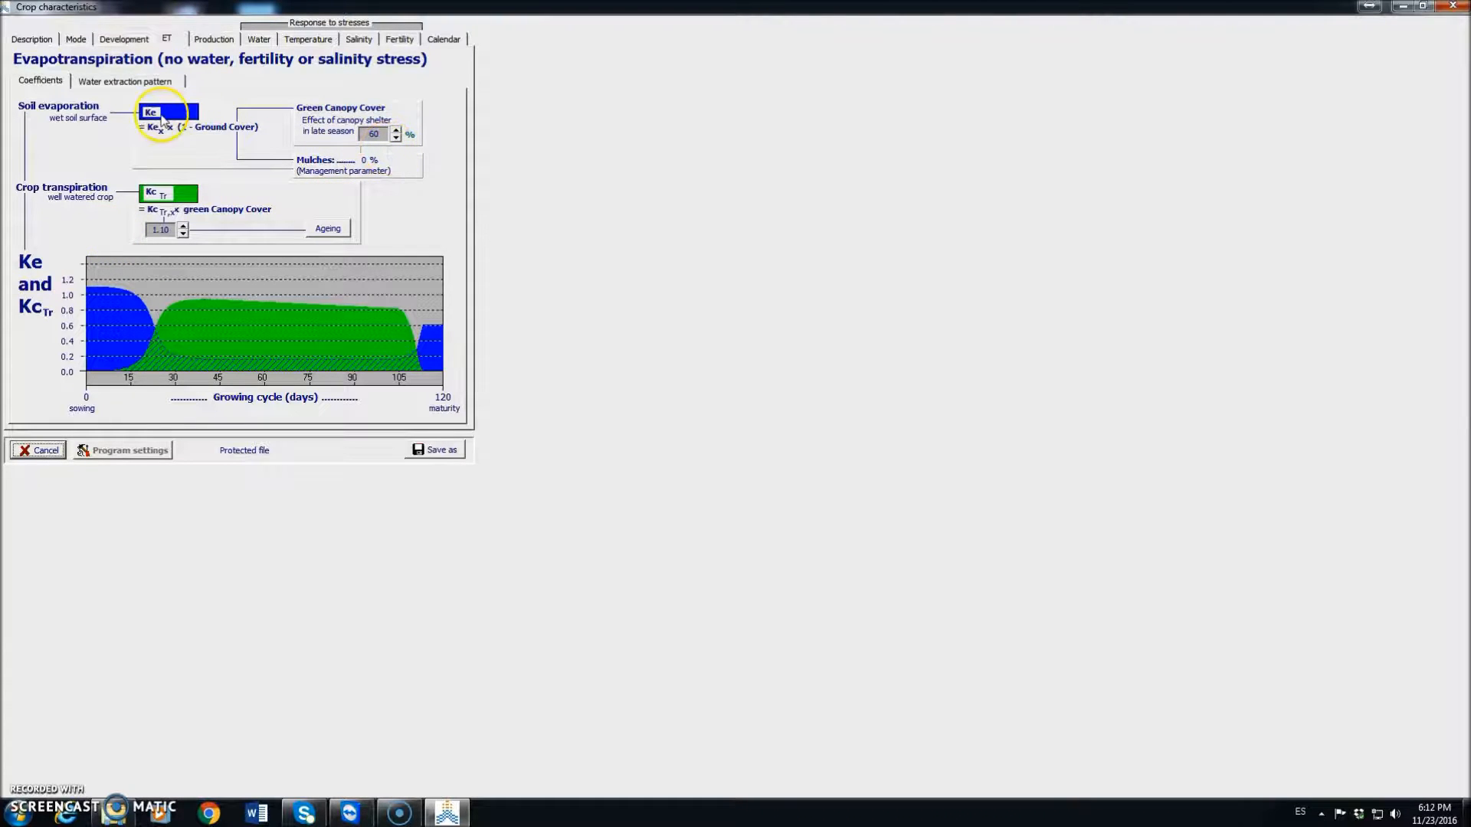
{"action": "mouse_move", "coordinate": [185, 159]}
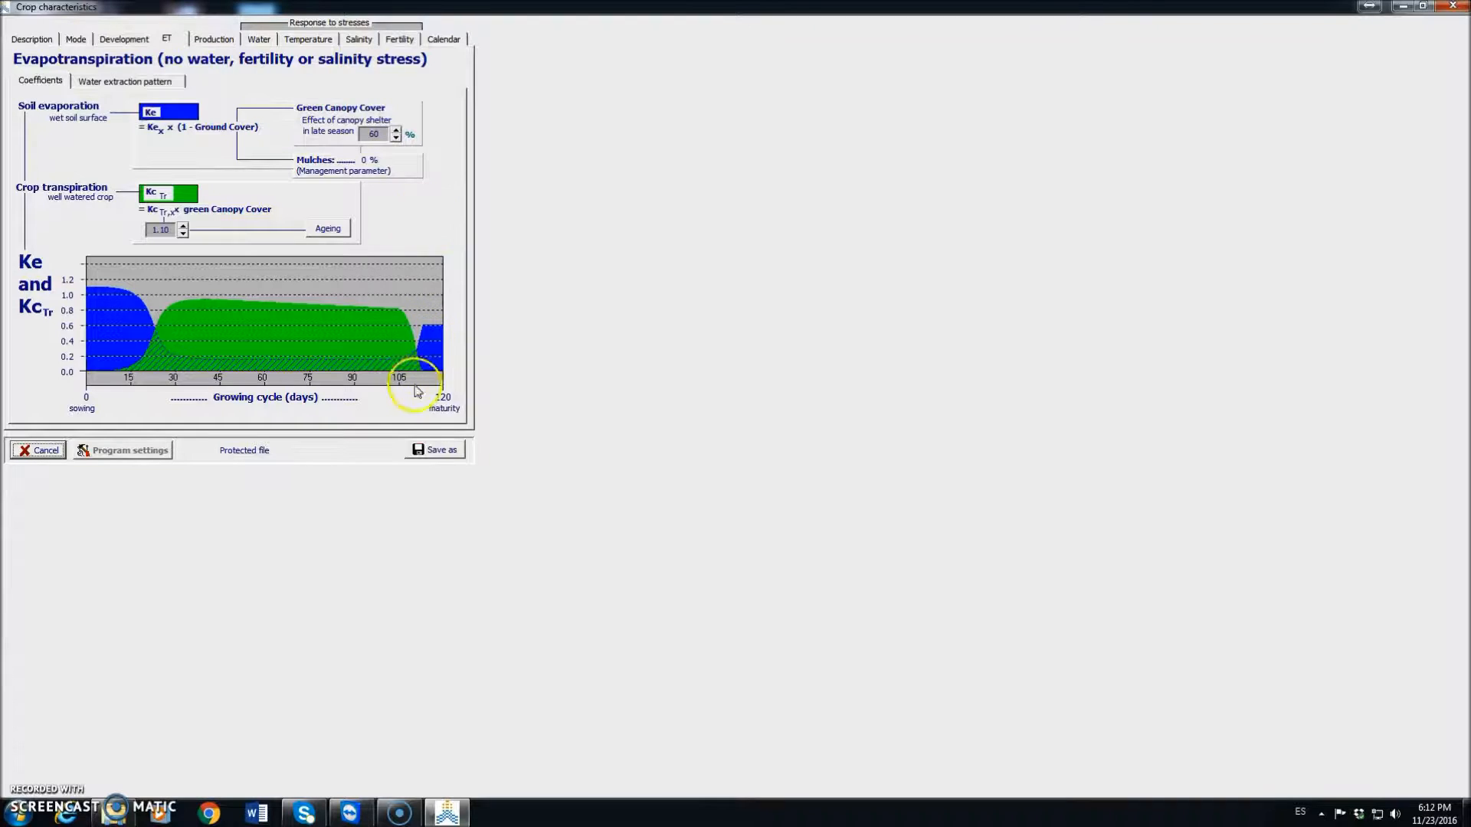
{"action": "left_click", "coordinate": [216, 41]}
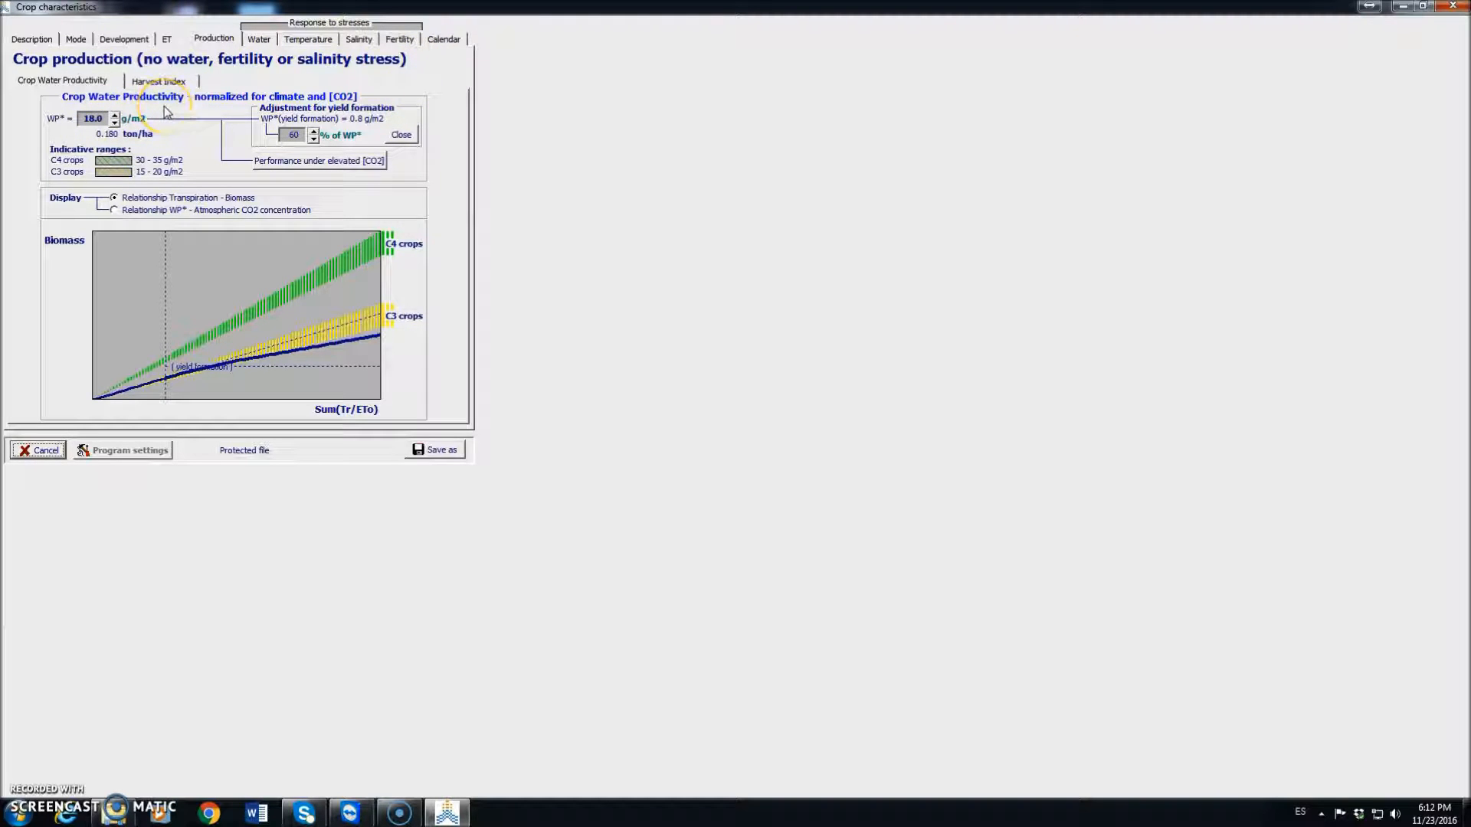
{"action": "left_click", "coordinate": [51, 40]}
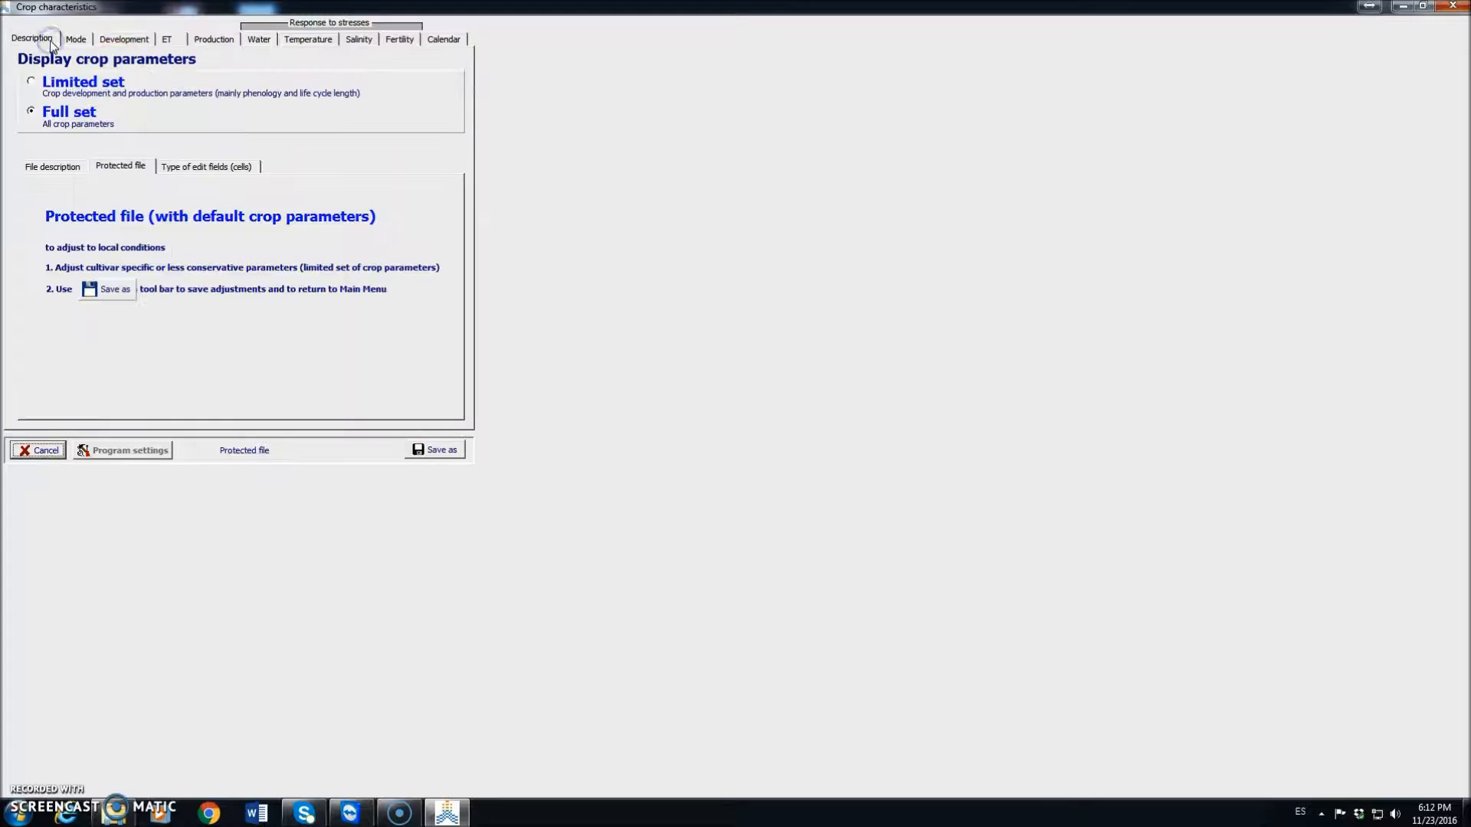
{"action": "left_click", "coordinate": [76, 39]}
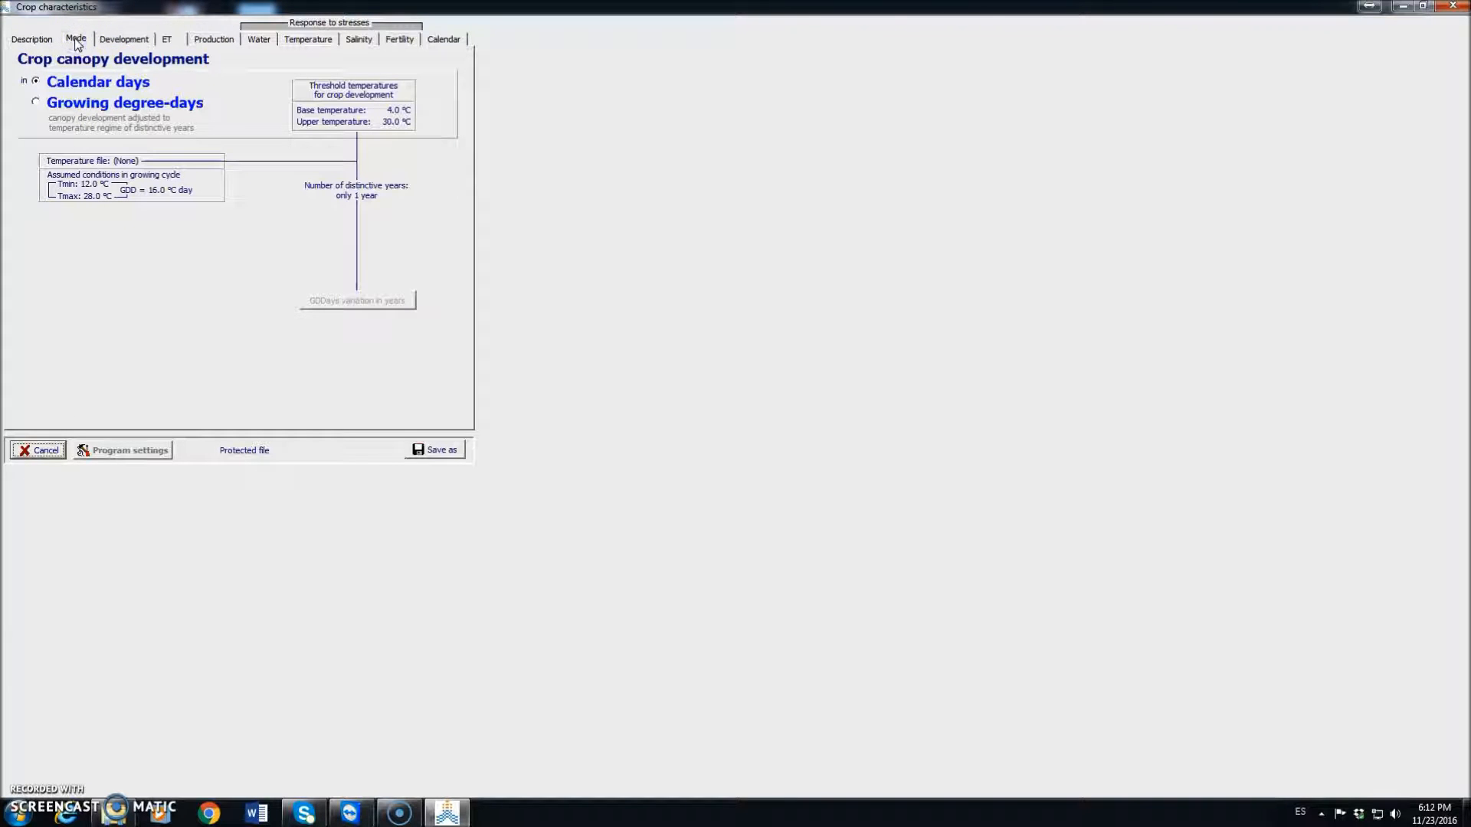
{"action": "left_click", "coordinate": [121, 41]}
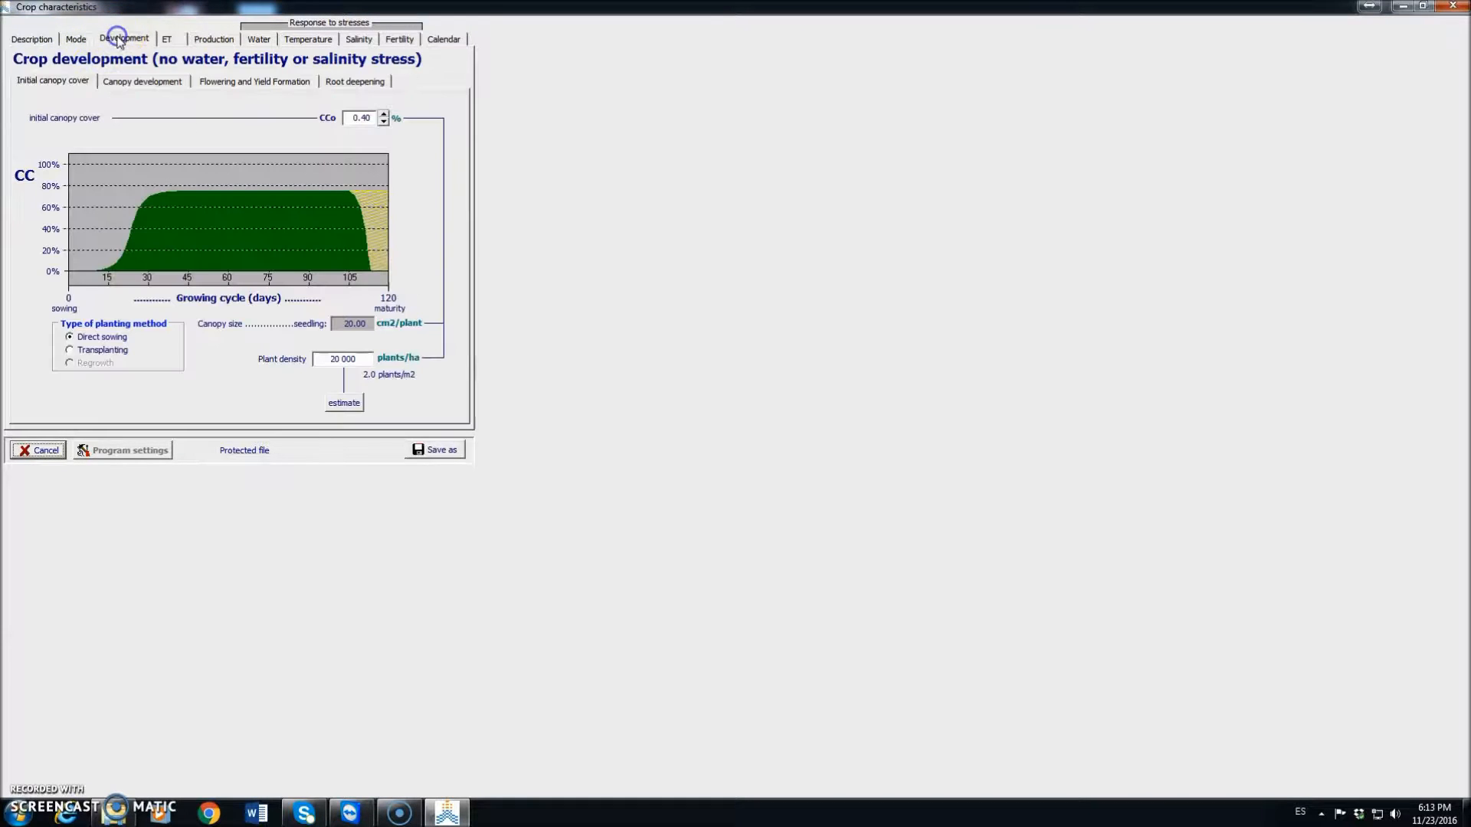
{"action": "left_click", "coordinate": [170, 41]}
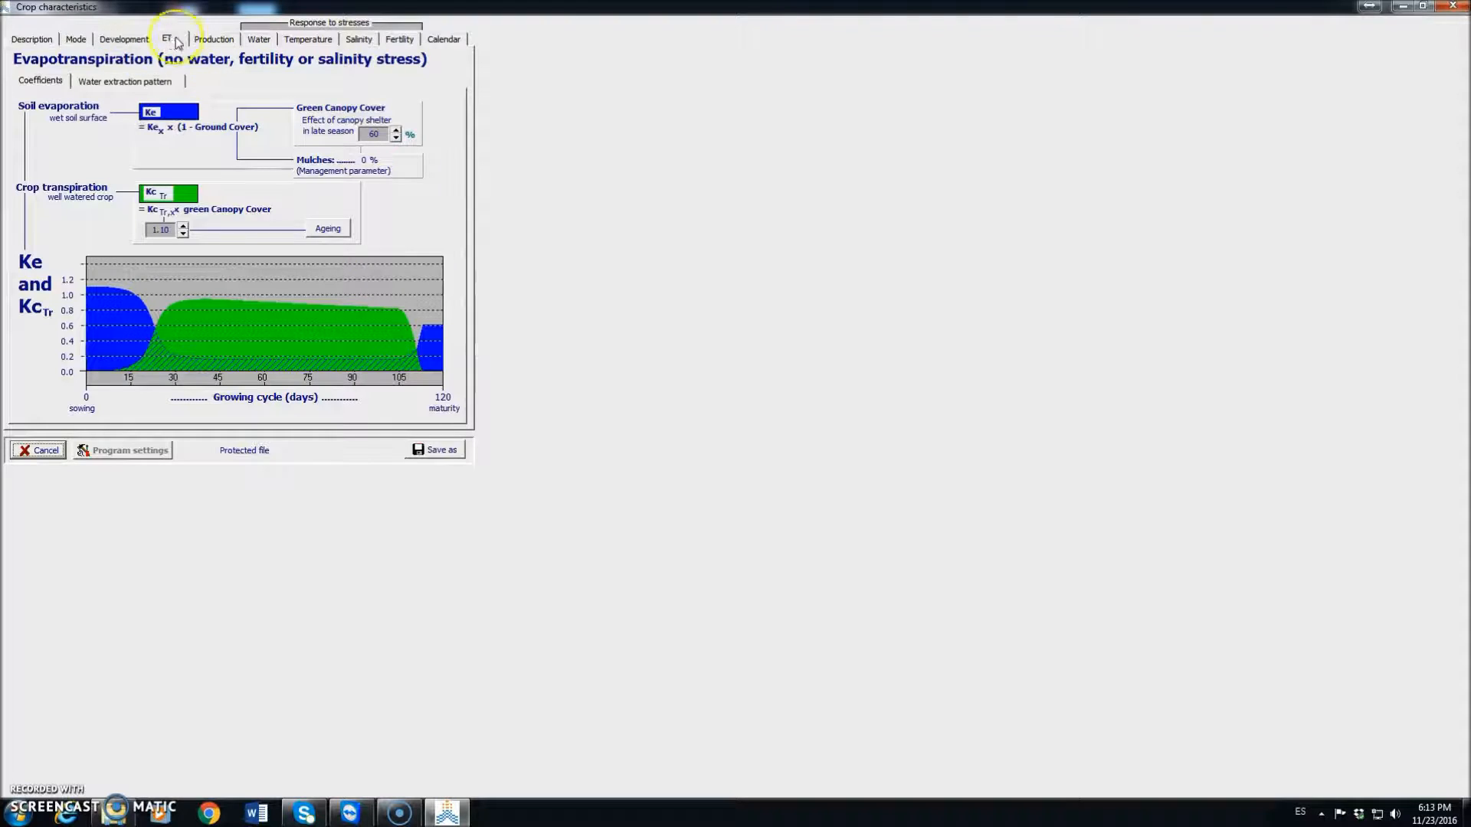
{"action": "left_click", "coordinate": [206, 42]}
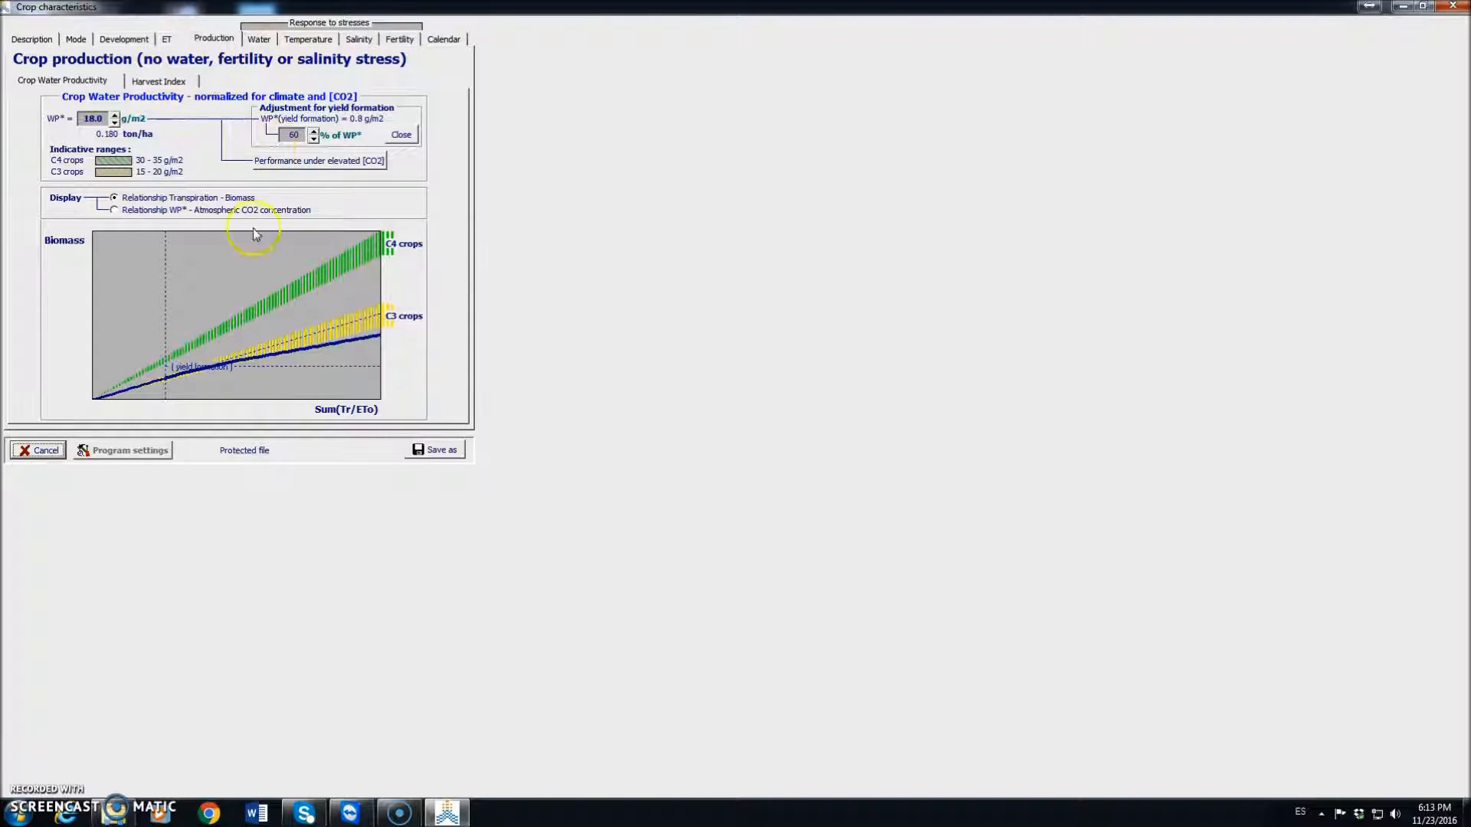
Step: Try lowering the crop water productivity (WP*) to 14 g/m2 and raising it to 31 g/m2
{"action": "left_click", "coordinate": [114, 123]}
{"action": "left_click", "coordinate": [114, 123]}
{"action": "left_click", "coordinate": [114, 124]}
{"action": "left_click", "coordinate": [114, 123]}
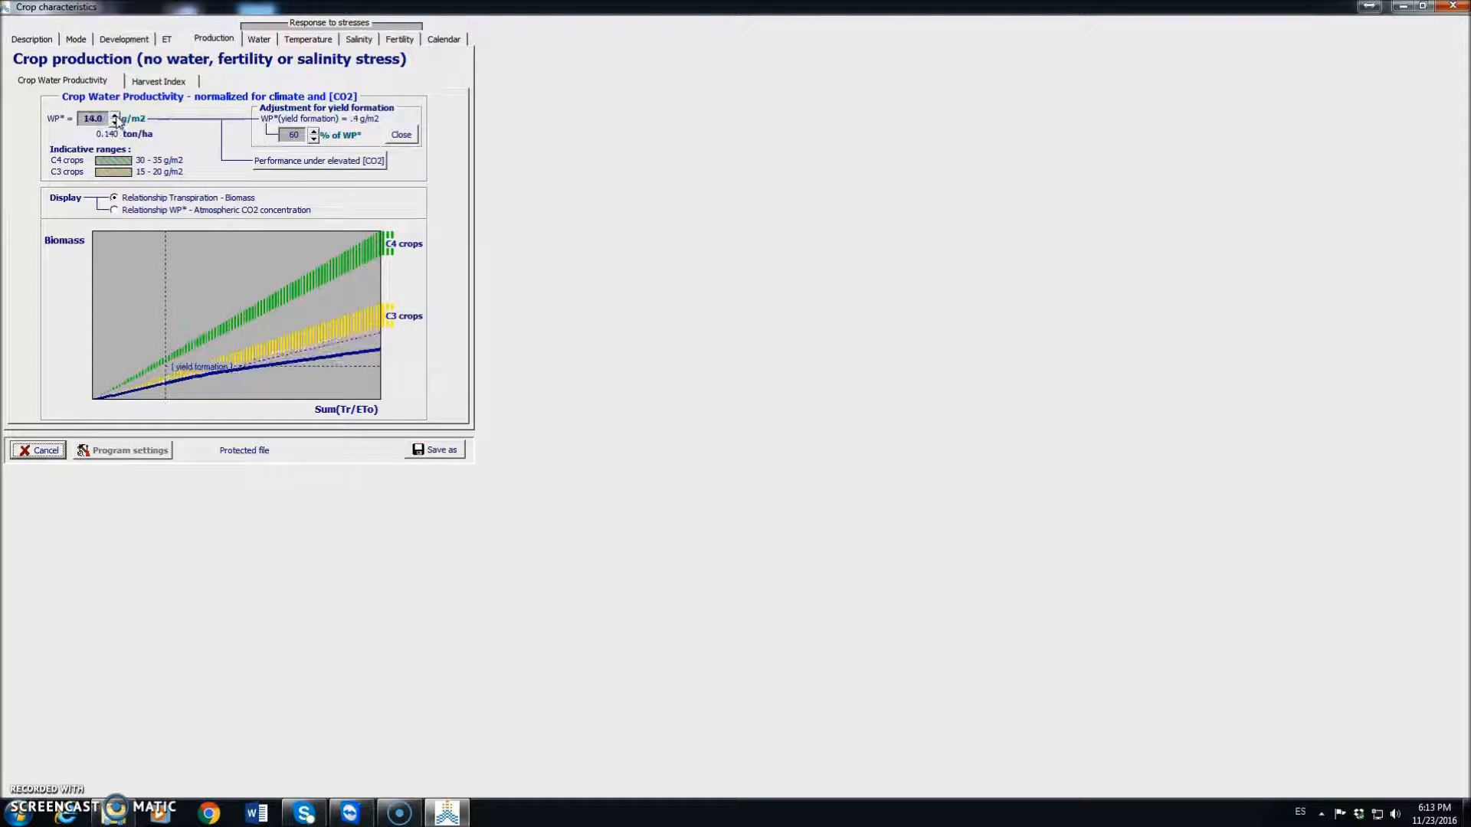
{"action": "left_click", "coordinate": [116, 116]}
{"action": "left_click", "coordinate": [116, 115]}
{"action": "left_click", "coordinate": [116, 116]}
{"action": "left_click", "coordinate": [116, 116]}
{"action": "left_click", "coordinate": [116, 116]}
{"action": "left_click", "coordinate": [115, 116]}
{"action": "left_click", "coordinate": [115, 116]}
{"action": "left_click", "coordinate": [116, 116]}
{"action": "left_click", "coordinate": [115, 116]}
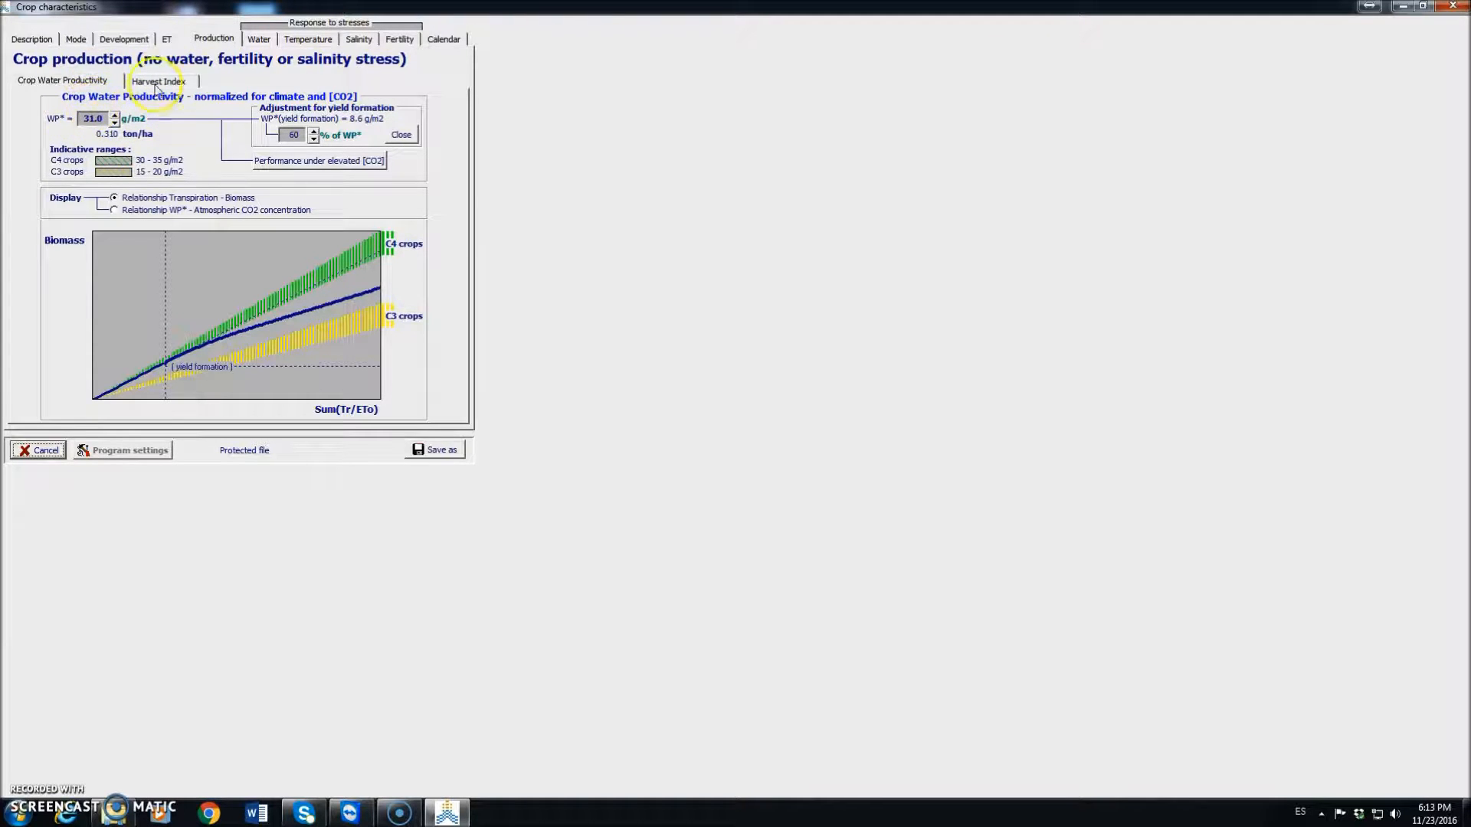
Step: Try a crop water productivity (WP*) of 17 g/m2, within the C3 crop range
{"action": "left_click", "coordinate": [80, 118]}
{"action": "left_click_drag", "start_coordinate": [103, 118], "coordinate": [80, 118]}
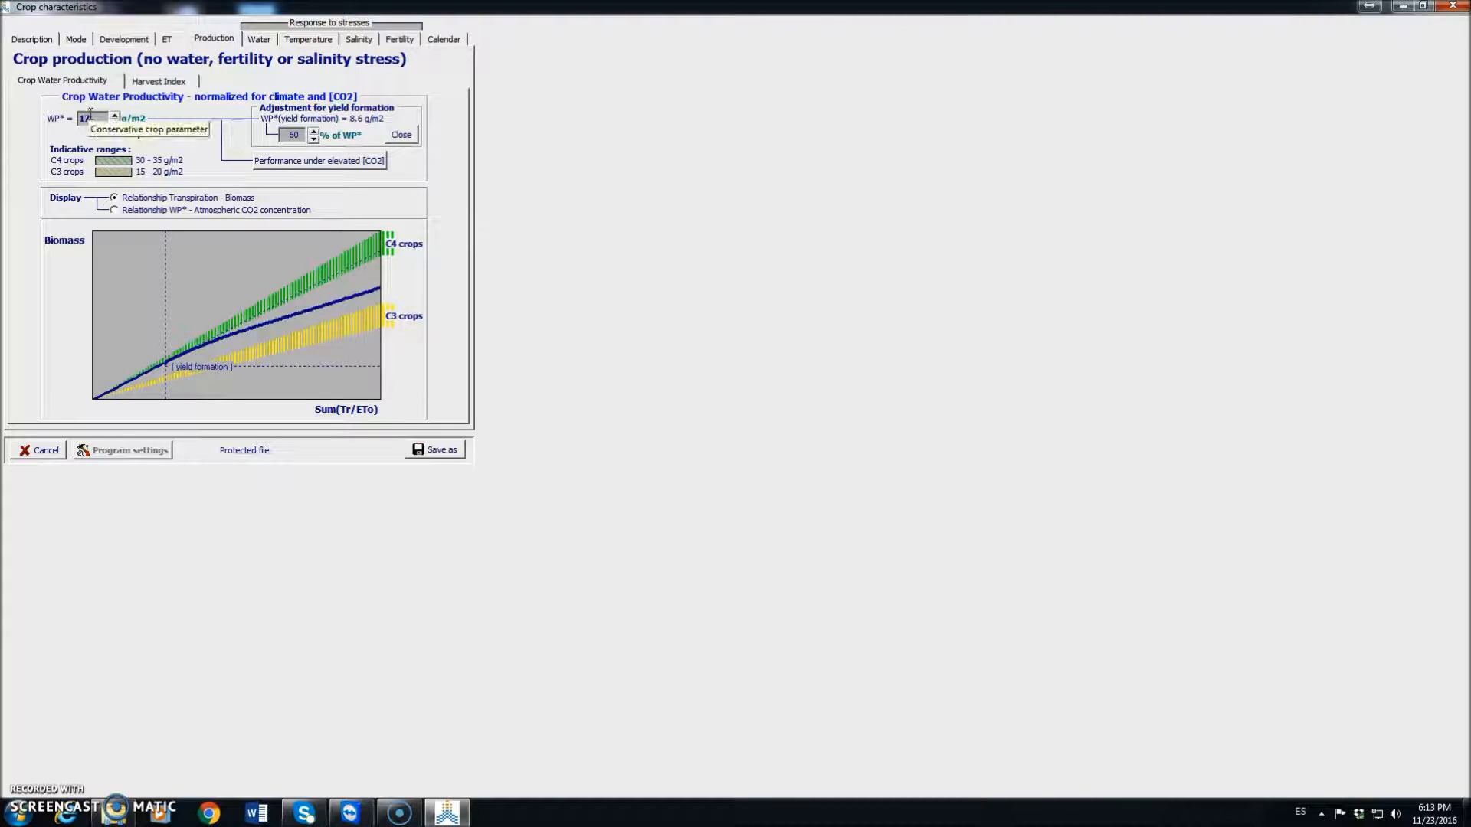
{"action": "key", "text": "Return"}
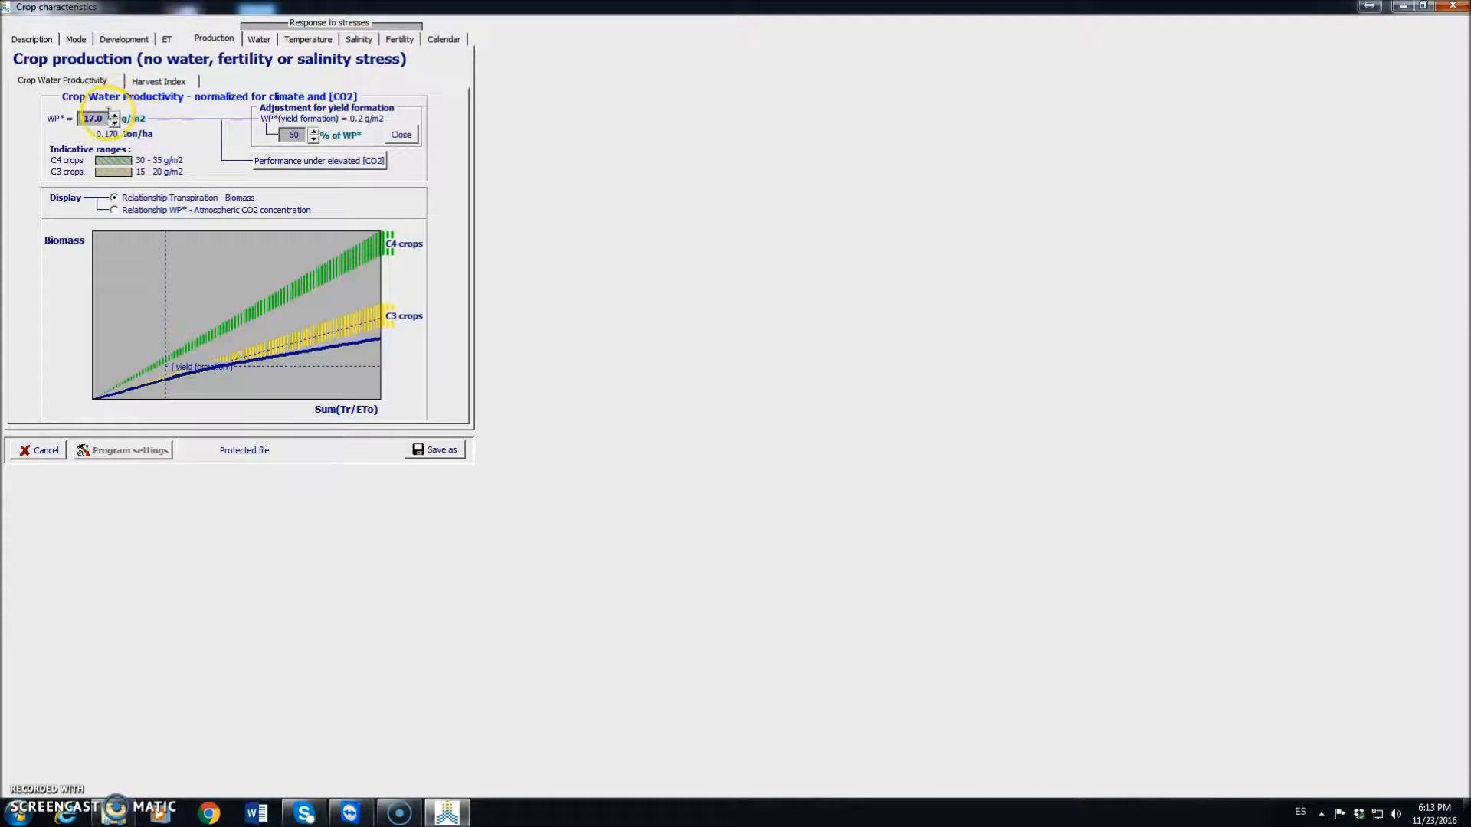
Step: Set the crop water productivity (WP*) to 32 g/m2, within the C4 crop range
{"action": "left_click_drag", "start_coordinate": [107, 118], "coordinate": [81, 113]}
{"action": "type", "text": "32"}
{"action": "key", "text": "Return"}
Step: Set the water productivity adjustment for yield formation to 100 % of WP*
{"action": "left_click", "coordinate": [395, 136]}
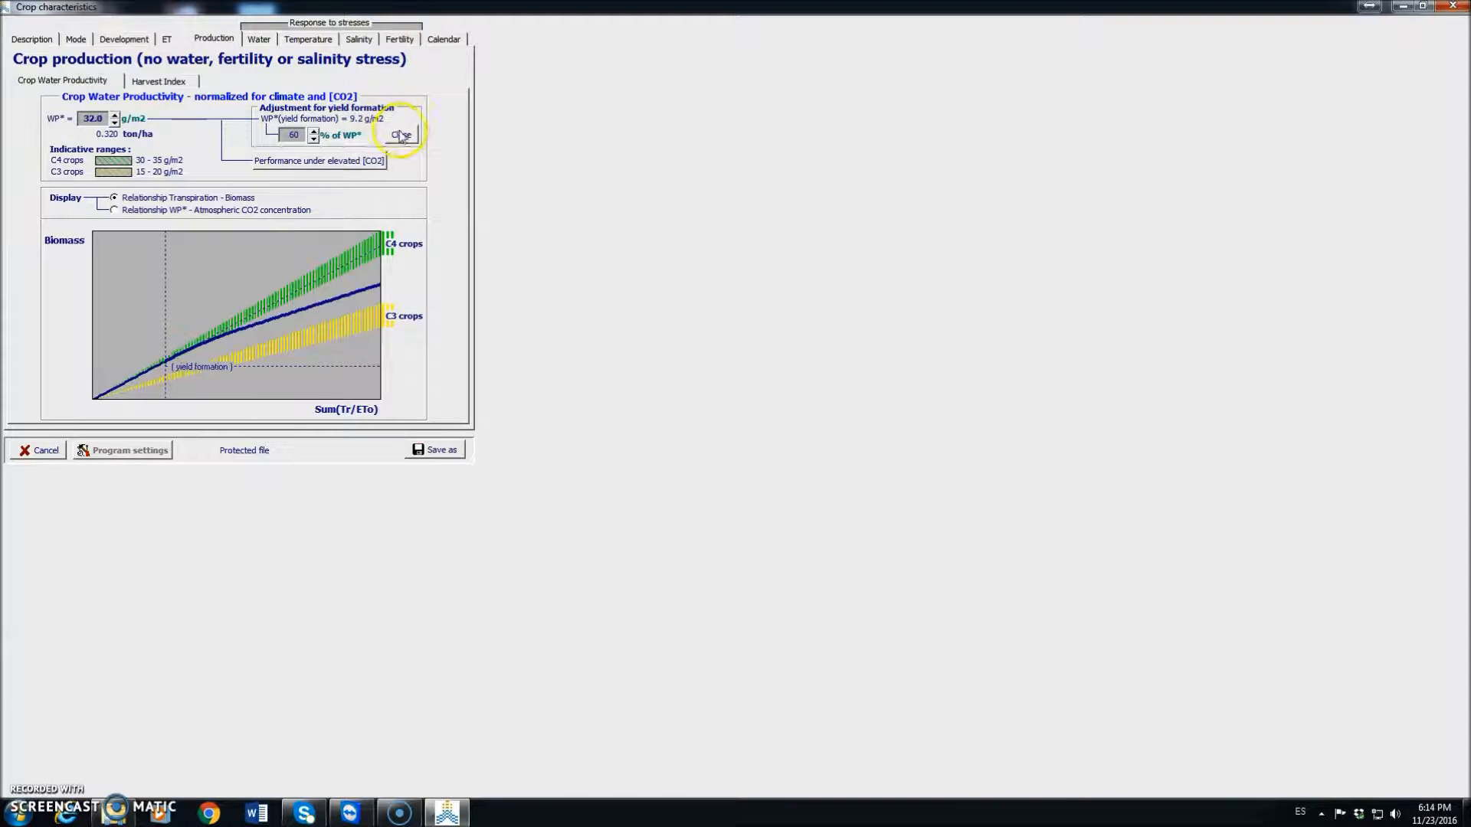
{"action": "left_click", "coordinate": [313, 139]}
{"action": "left_click", "coordinate": [314, 139]}
{"action": "left_click", "coordinate": [313, 139]}
{"action": "left_click", "coordinate": [313, 131]}
{"action": "left_click", "coordinate": [313, 132]}
{"action": "left_click", "coordinate": [314, 131]}
{"action": "left_click", "coordinate": [313, 131]}
{"action": "left_click", "coordinate": [313, 131]}
{"action": "left_click", "coordinate": [314, 131]}
{"action": "left_click", "coordinate": [314, 131]}
{"action": "left_click", "coordinate": [313, 131]}
{"action": "left_click", "coordinate": [313, 131]}
{"action": "left_click", "coordinate": [313, 131]}
{"action": "left_click", "coordinate": [314, 131]}
{"action": "left_click", "coordinate": [313, 131]}
{"action": "left_click", "coordinate": [313, 131]}
{"action": "left_click", "coordinate": [313, 131]}
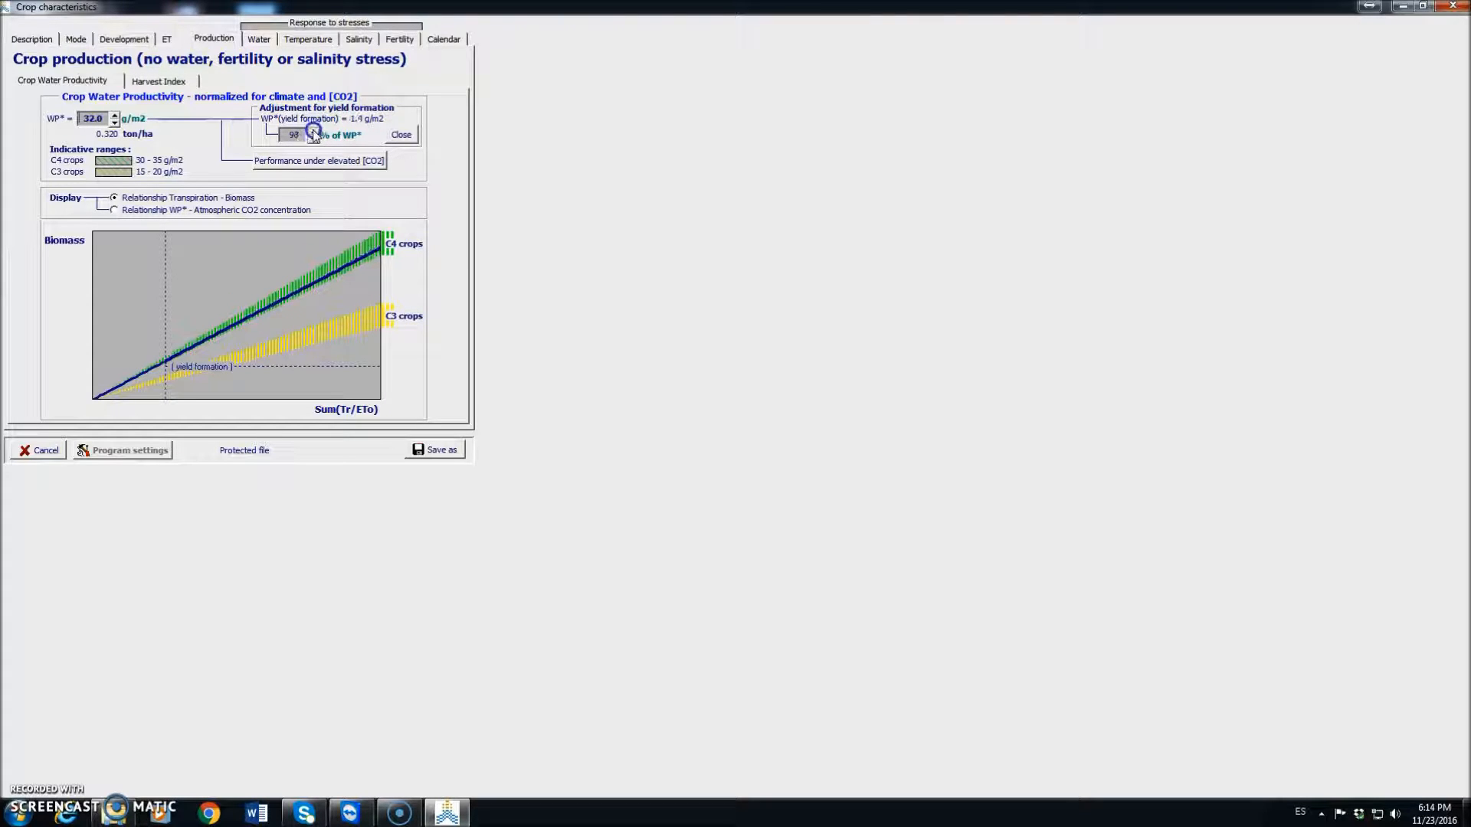
{"action": "left_click", "coordinate": [313, 131]}
{"action": "left_click", "coordinate": [313, 131]}
{"action": "left_click", "coordinate": [314, 131]}
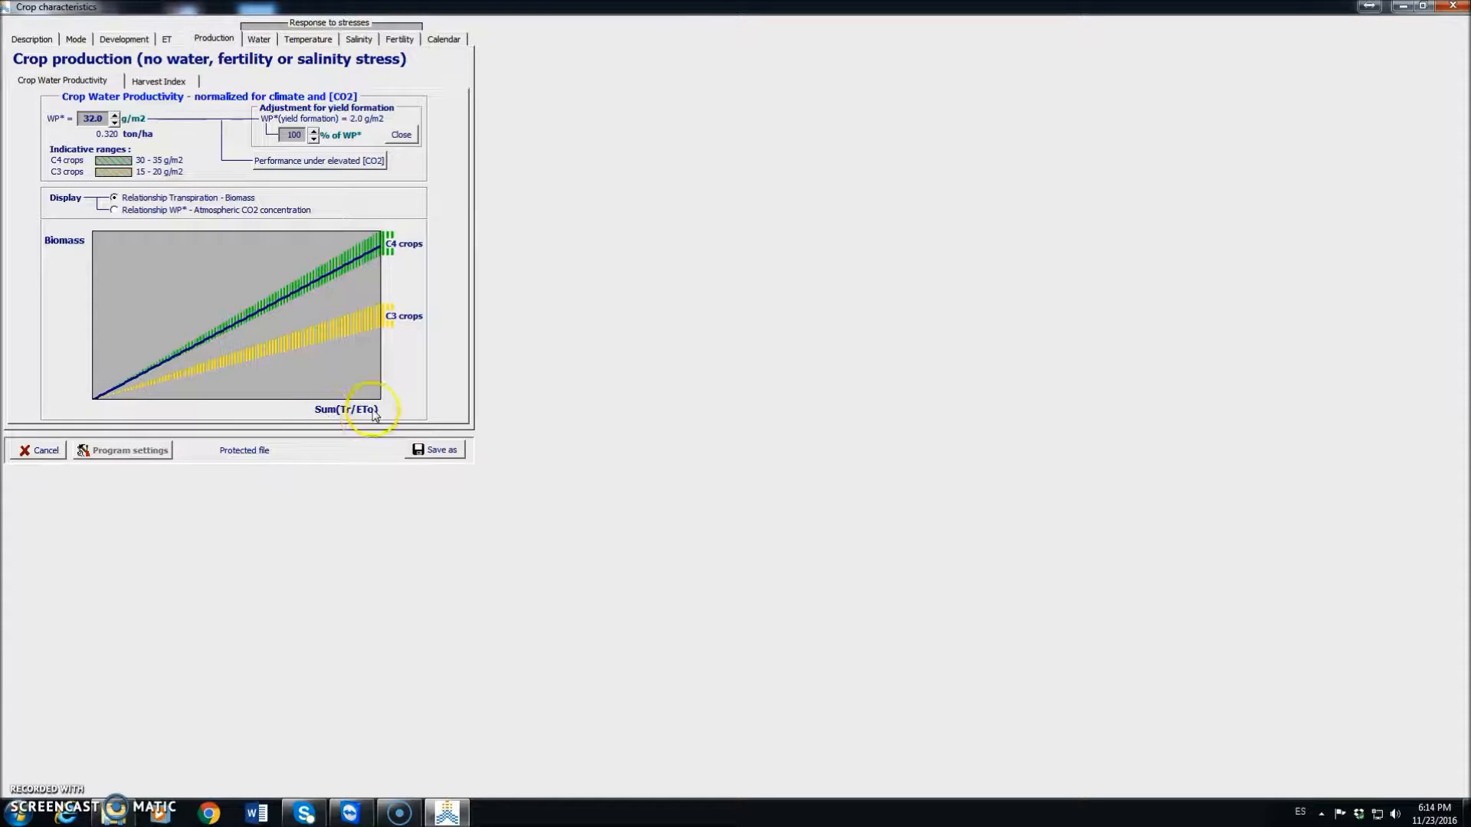
Step: Examine the relationship between WP* and atmospheric CO2 concentration, and recheck the evapotranspiration coefficients against the production settings
{"action": "left_click", "coordinate": [116, 212]}
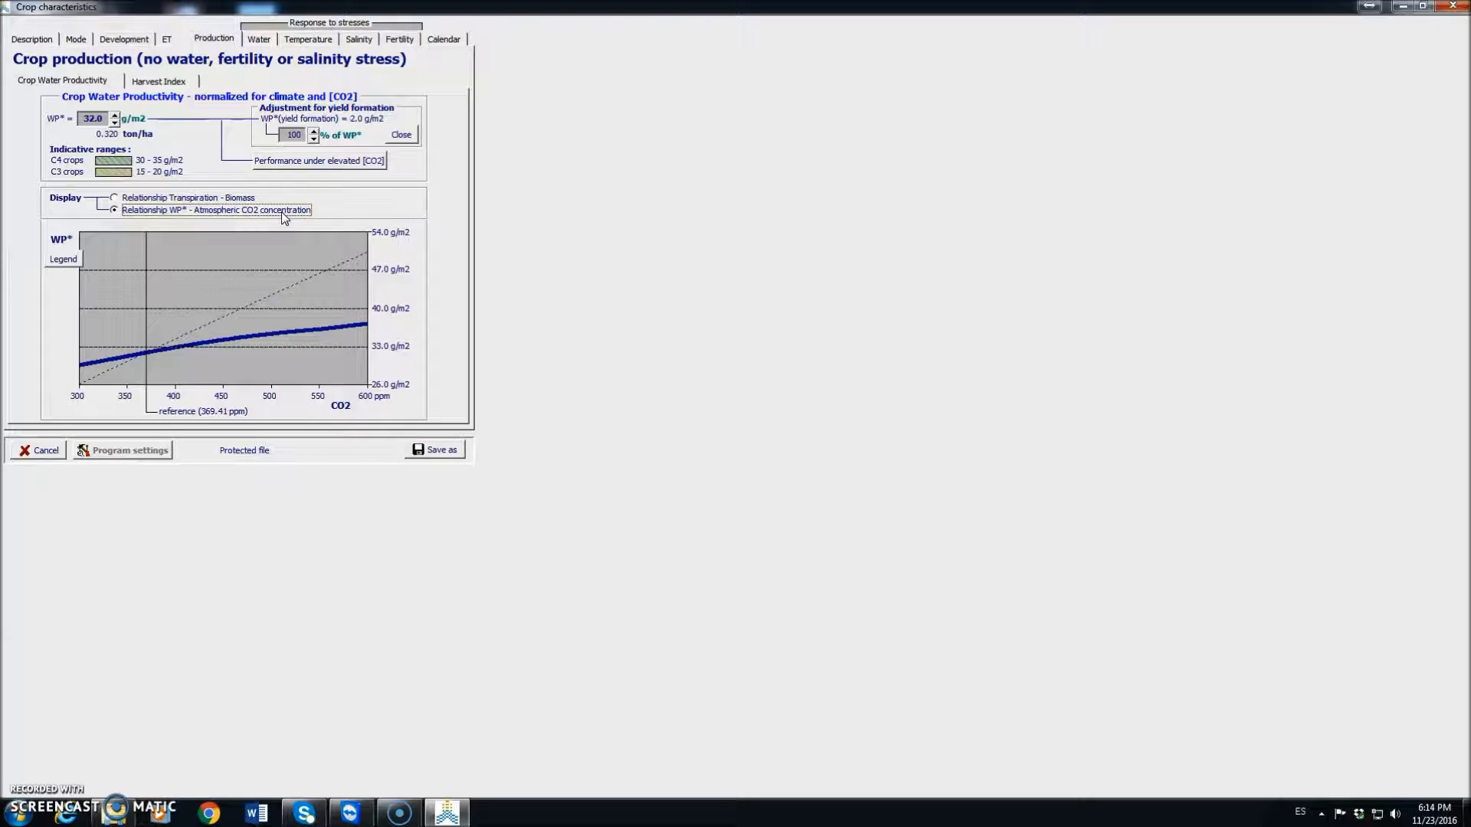
{"action": "left_click", "coordinate": [114, 199]}
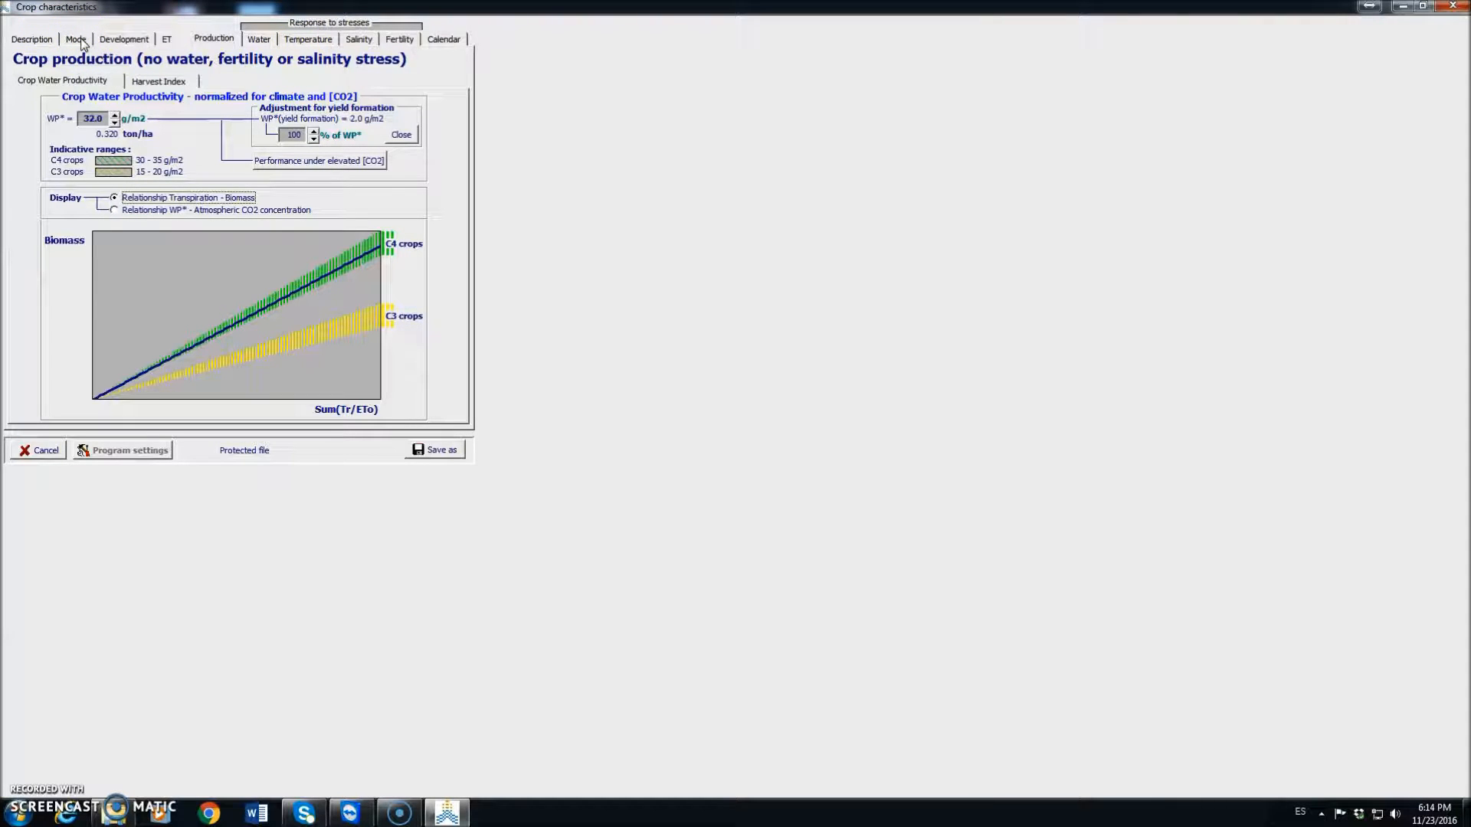
{"action": "left_click", "coordinate": [173, 39]}
{"action": "left_click", "coordinate": [212, 39]}
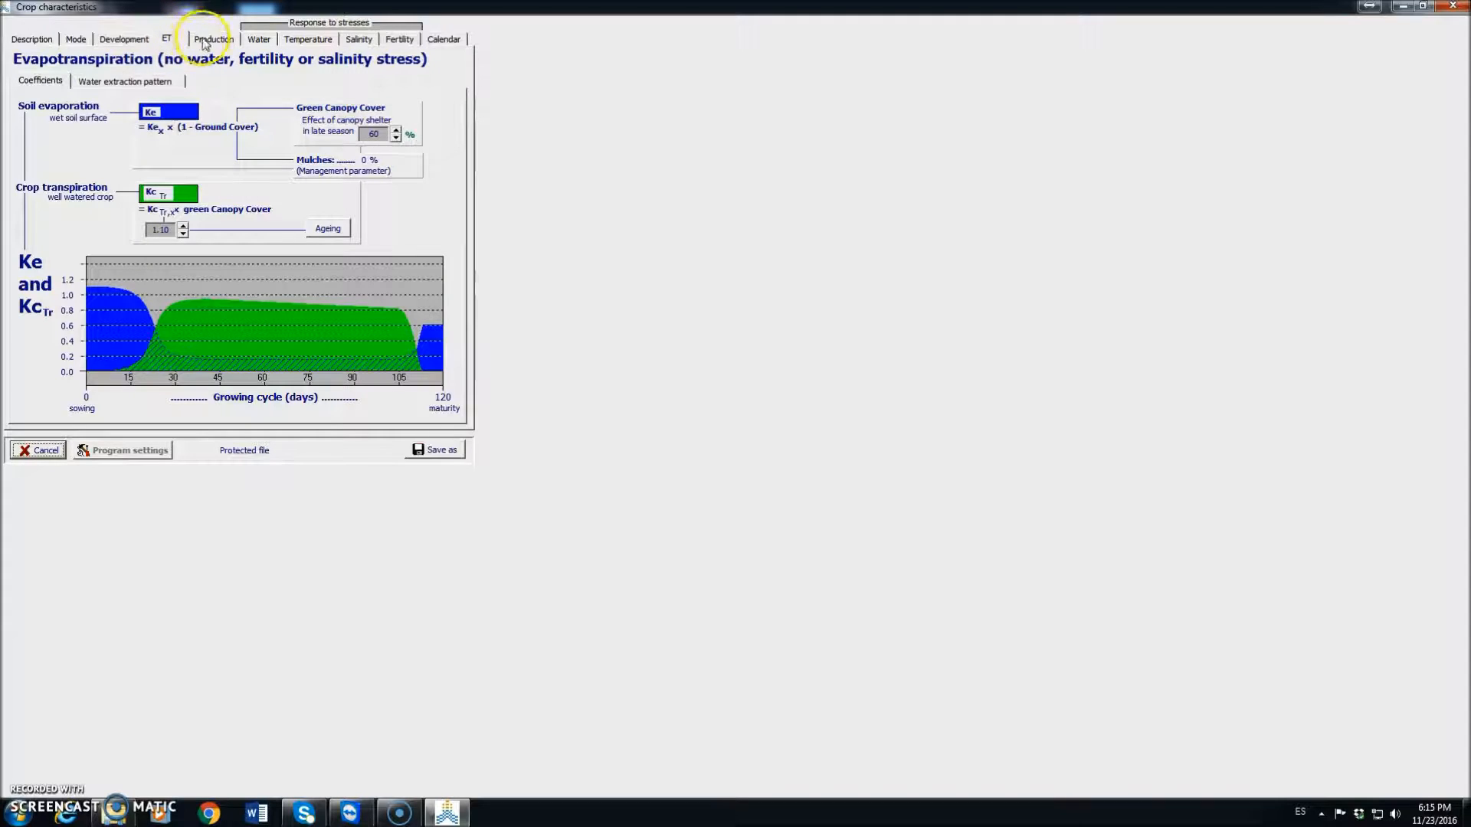
{"action": "left_click", "coordinate": [257, 46]}
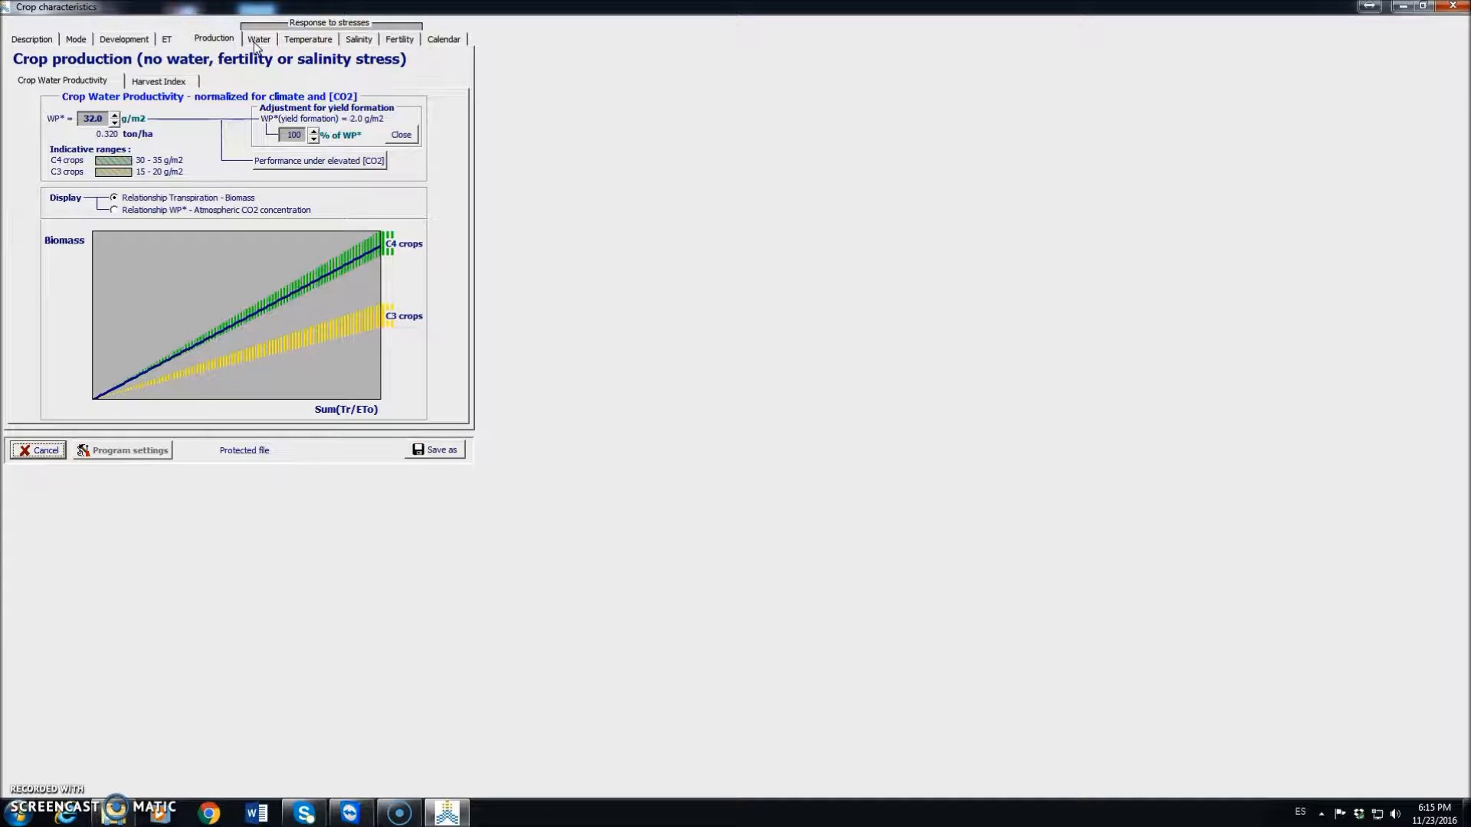
Step: Set the shape factor of the canopy expansion water stress response to linear
{"action": "left_click", "coordinate": [315, 44]}
{"action": "left_click", "coordinate": [393, 43]}
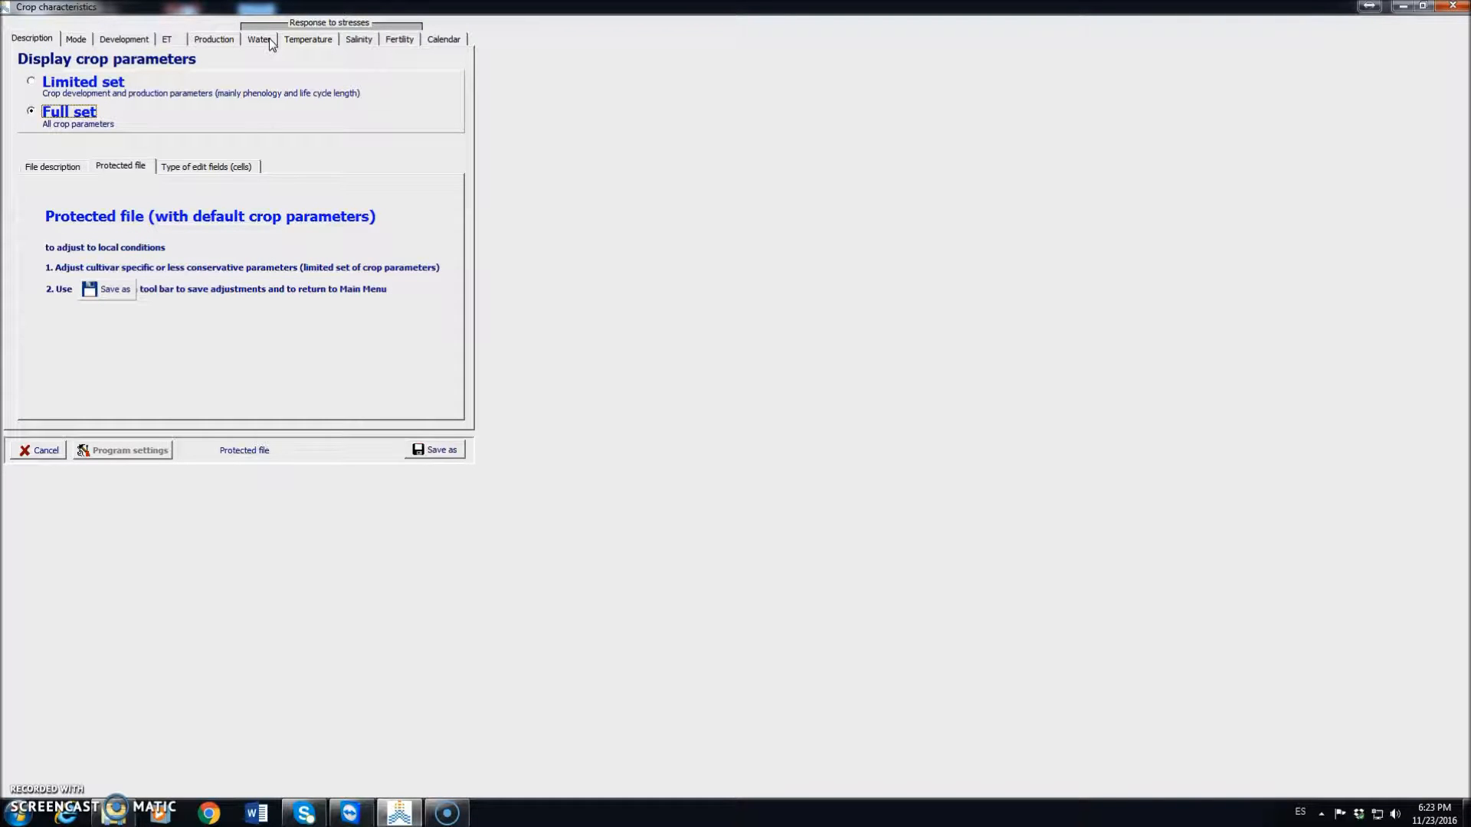
{"action": "left_click", "coordinate": [260, 39]}
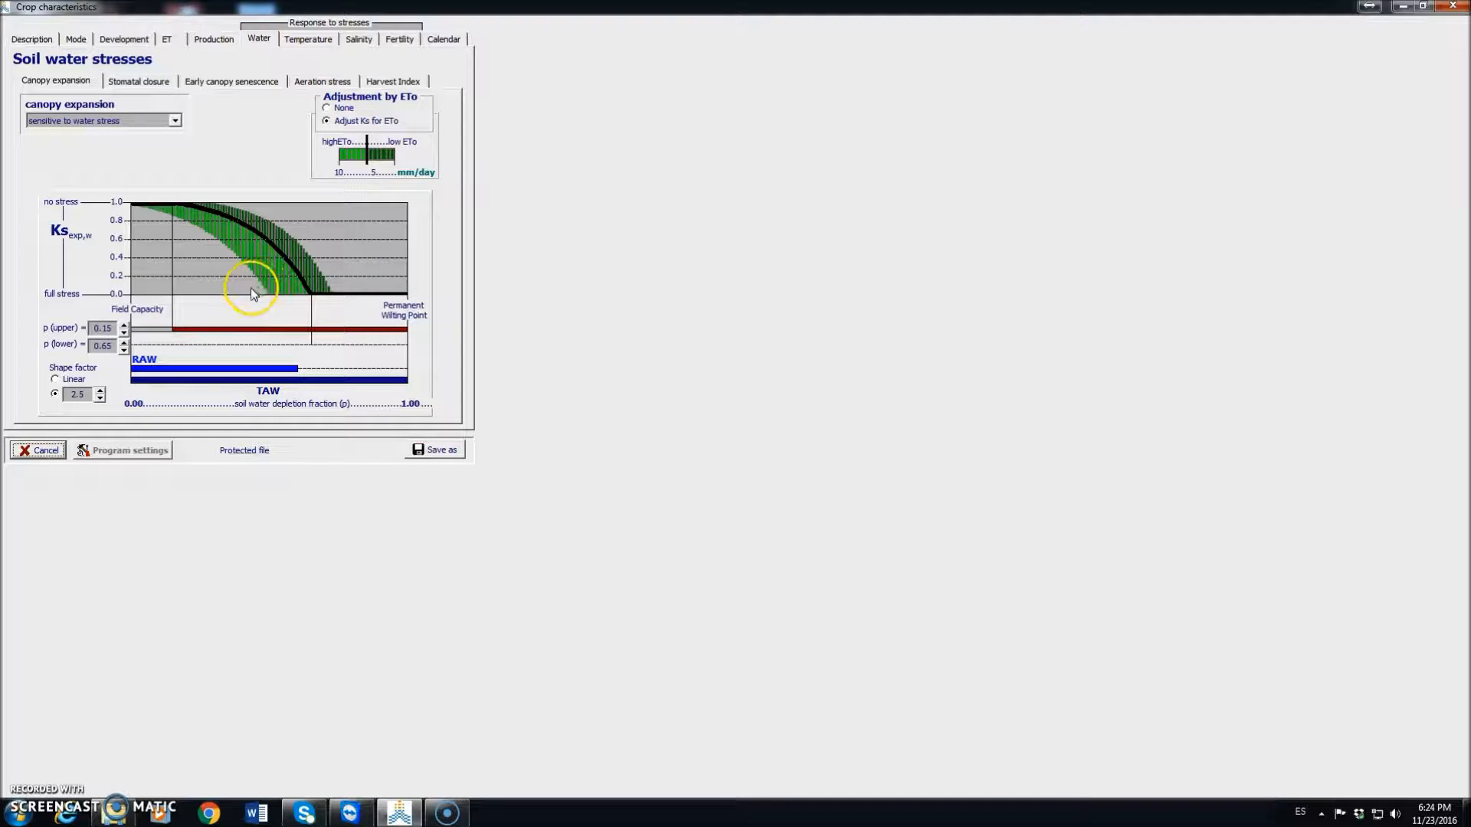
{"action": "left_click", "coordinate": [55, 379]}
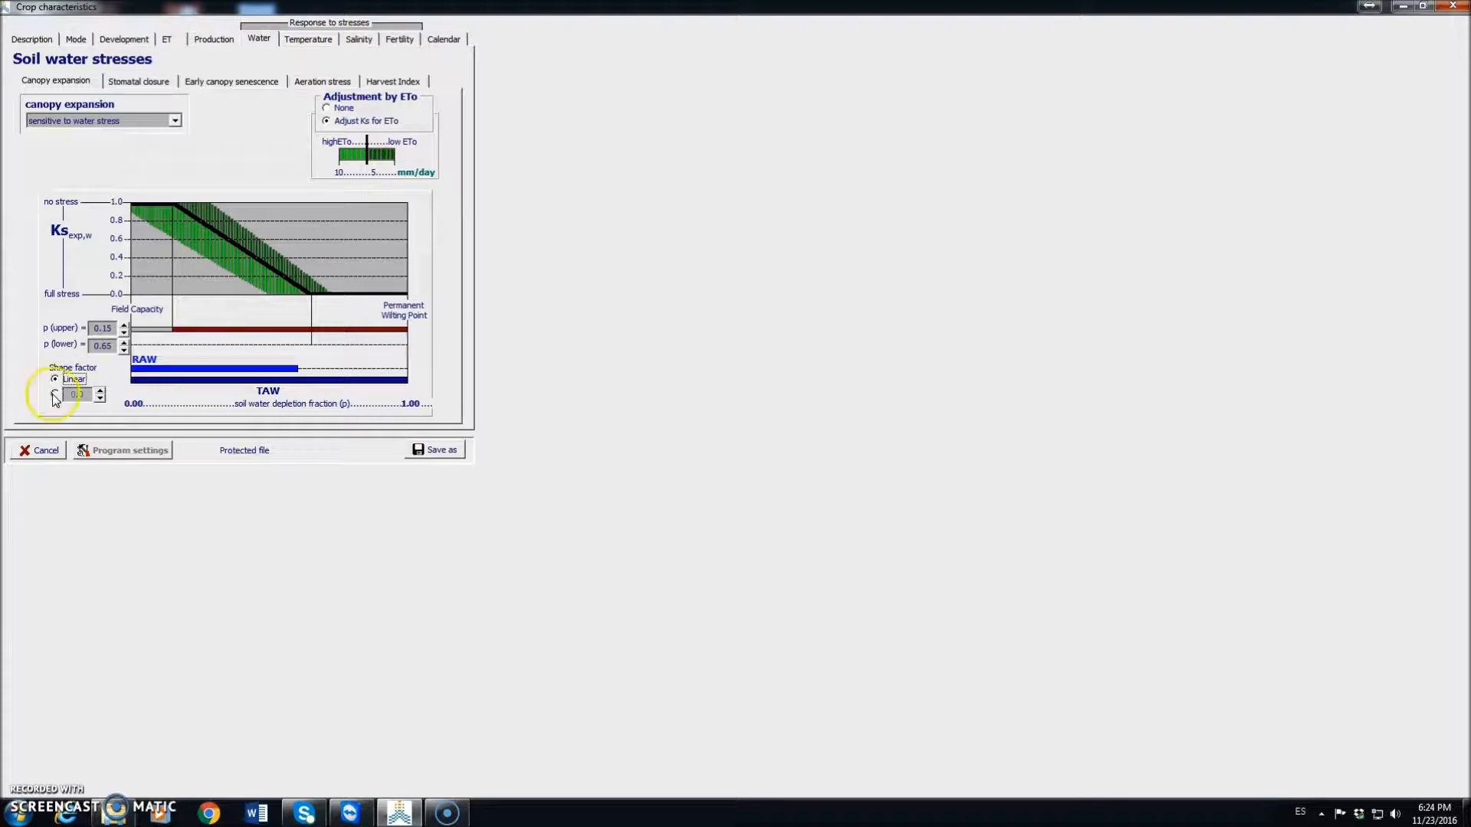
{"action": "left_click", "coordinate": [54, 395]}
{"action": "left_click", "coordinate": [54, 380]}
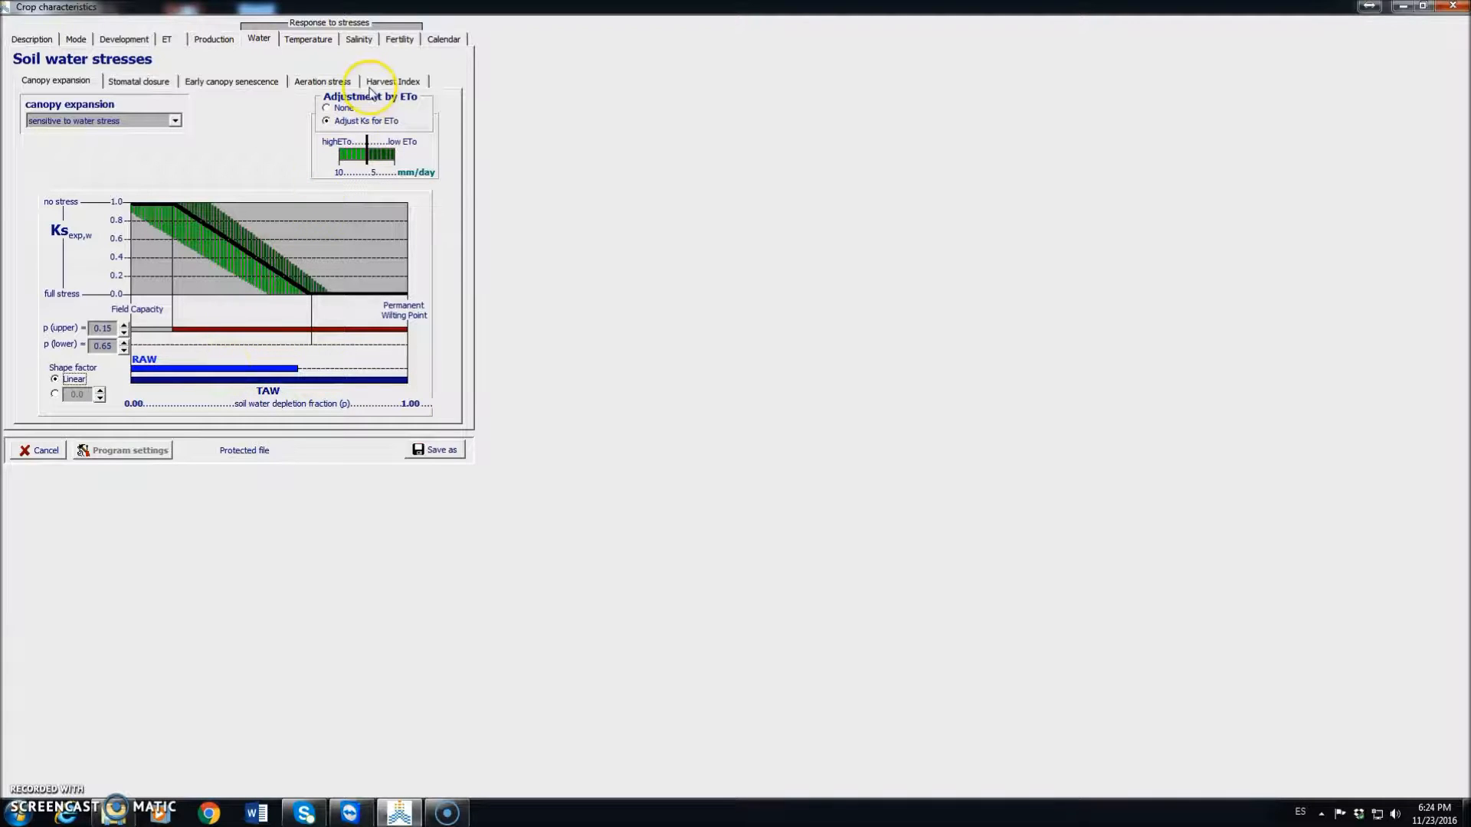
Step: Try canopy expansion as extremely tolerant and as extremely sensitive to water stress
{"action": "left_click", "coordinate": [174, 121]}
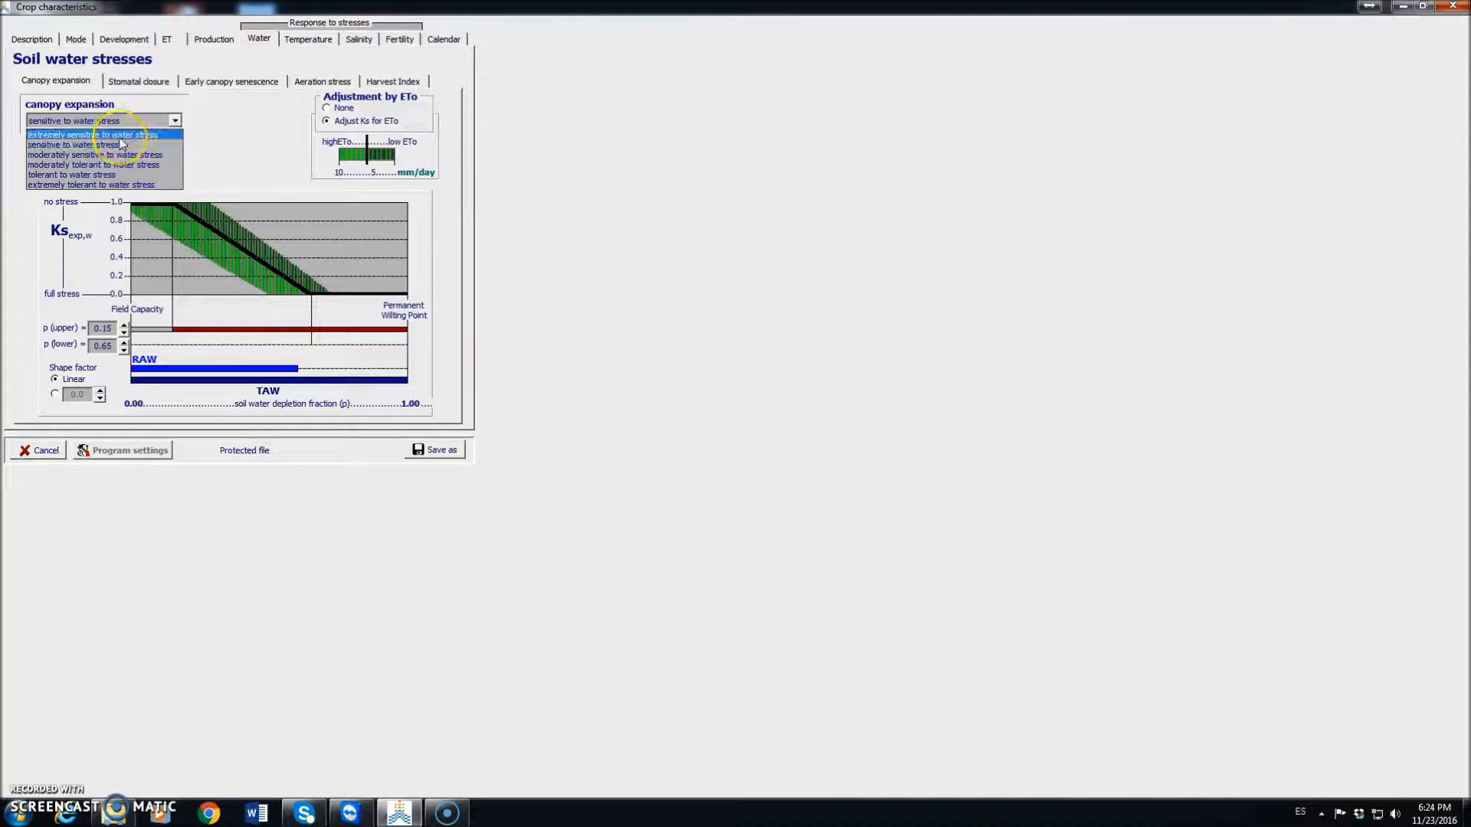
{"action": "left_click", "coordinate": [127, 184]}
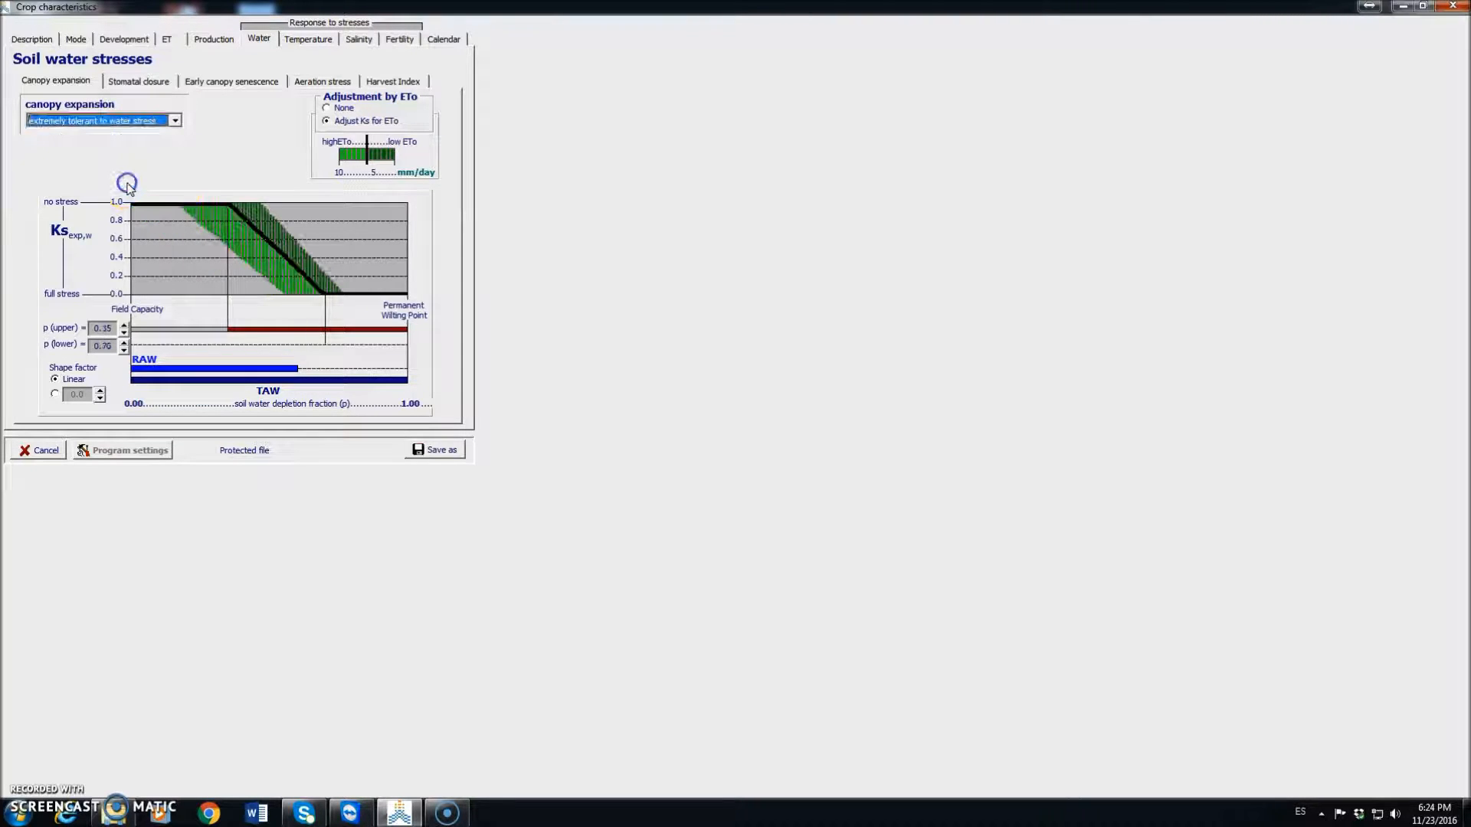
{"action": "left_click", "coordinate": [175, 123]}
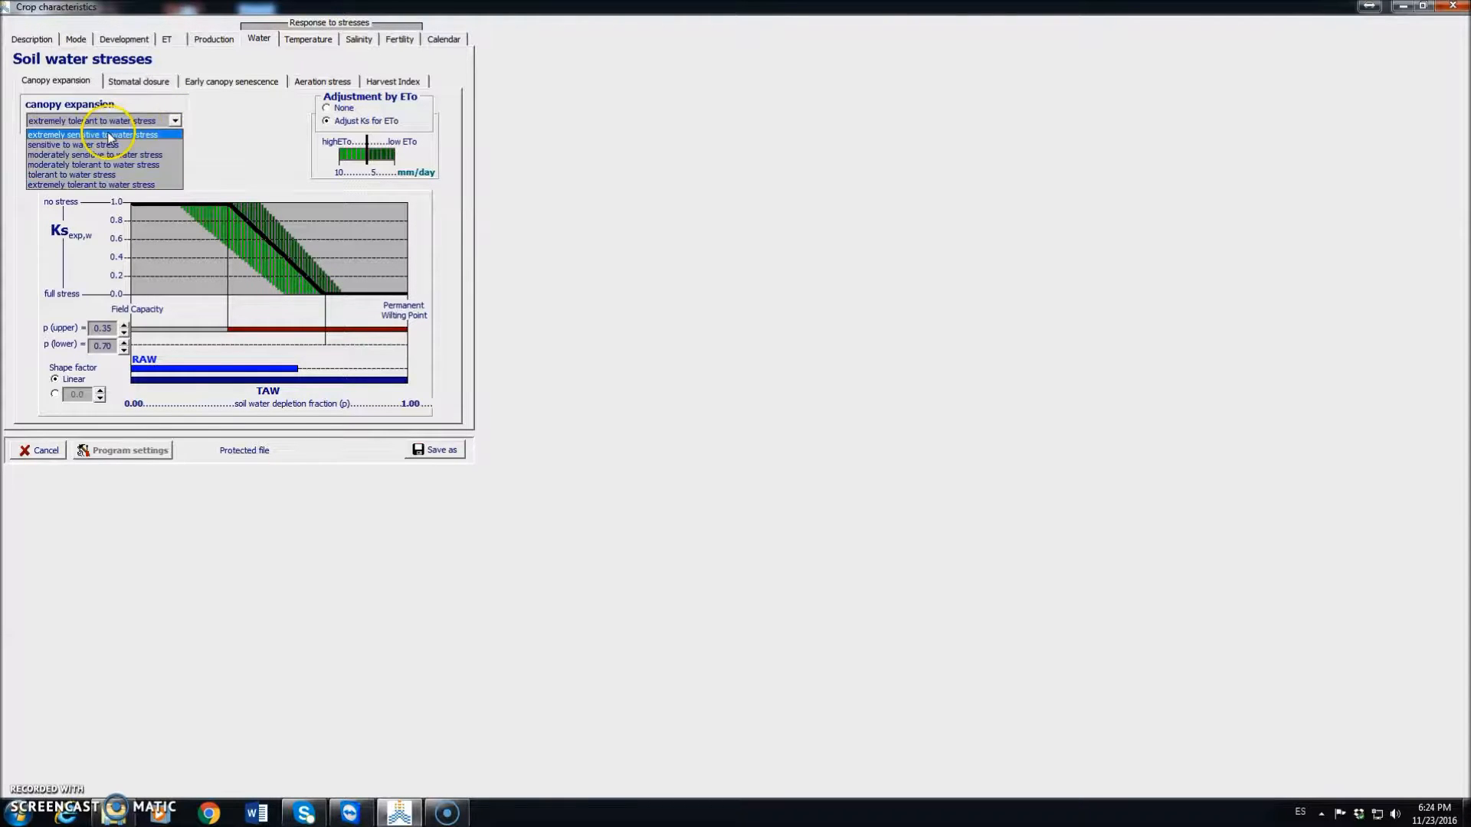
{"action": "left_click", "coordinate": [109, 135]}
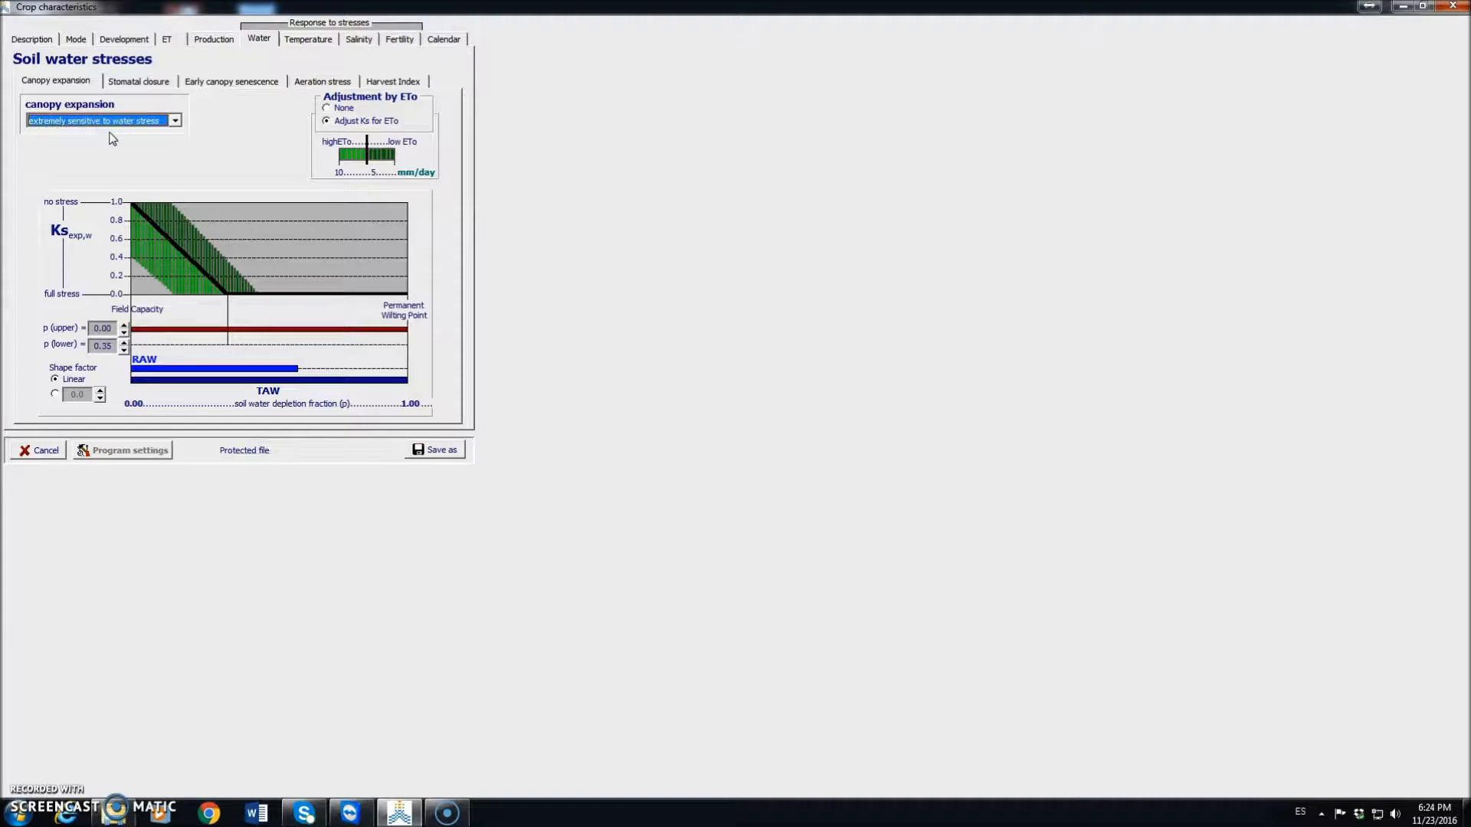
Step: Remove the ETo adjustment from the extremely sensitive canopy expansion curve and restore Ks adjustment for ETo
{"action": "left_click", "coordinate": [87, 82]}
{"action": "left_click", "coordinate": [327, 109]}
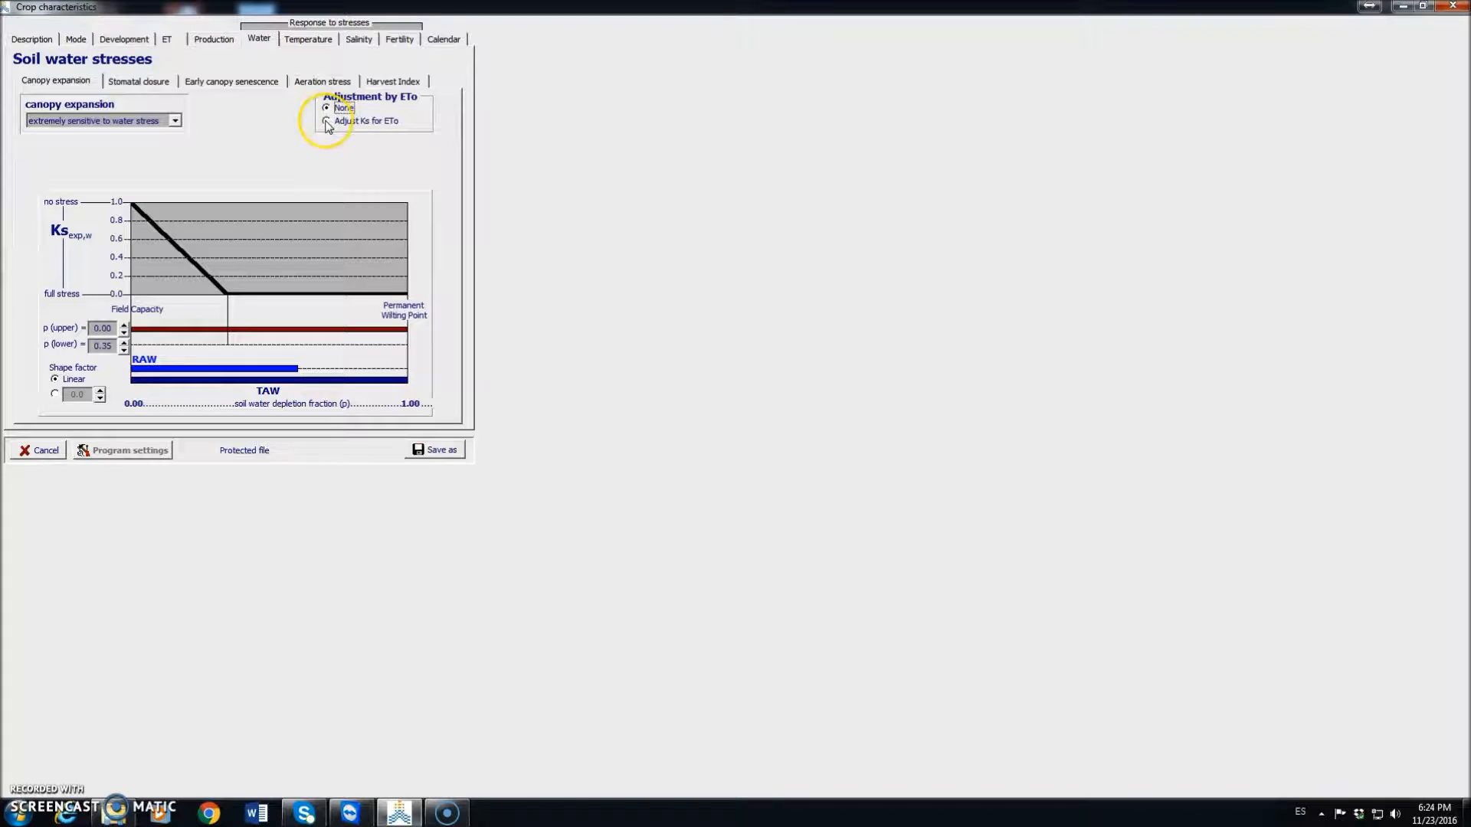
{"action": "left_click", "coordinate": [327, 122]}
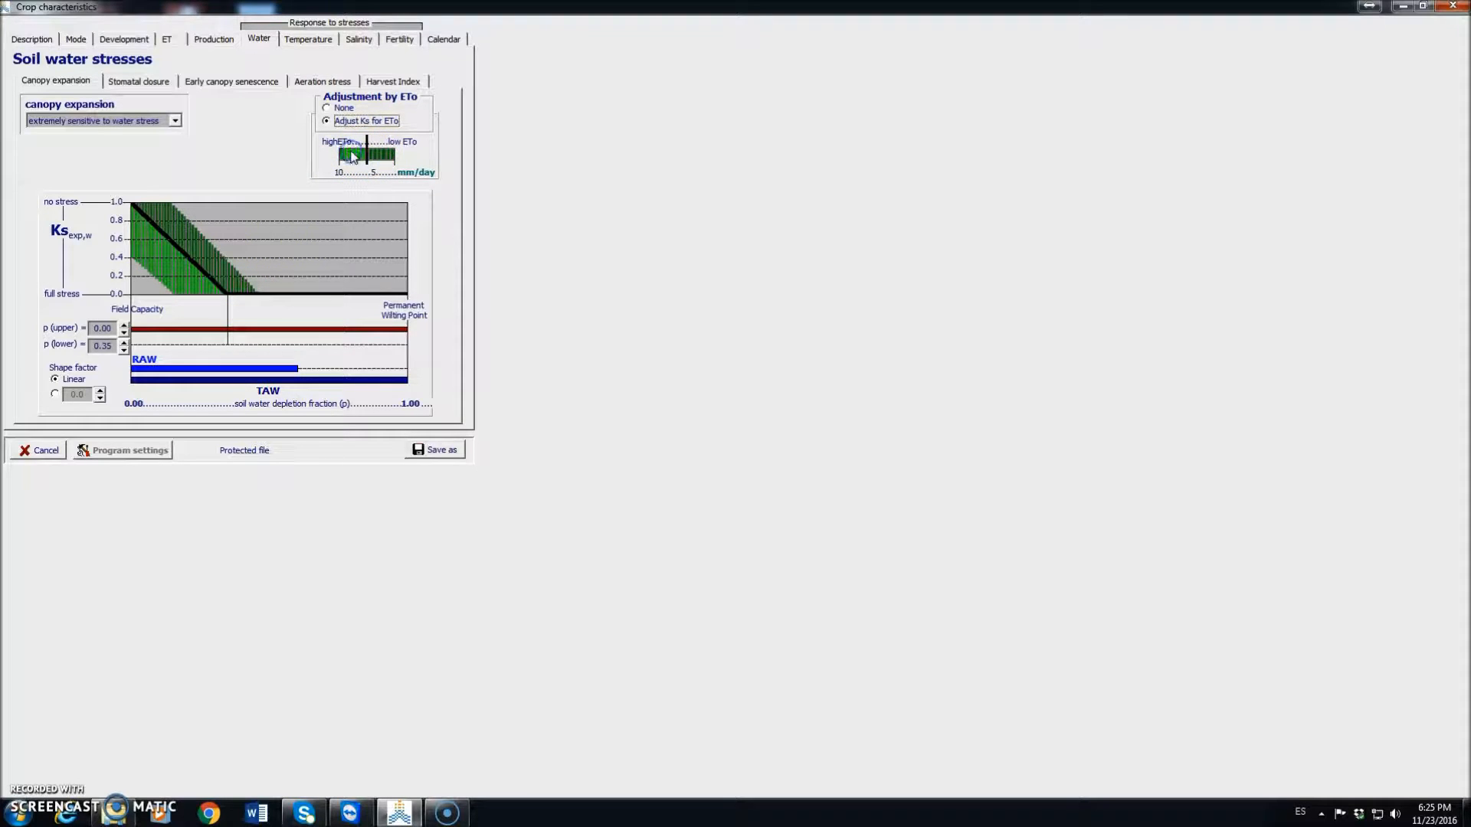
Step: Try canopy expansion as moderately sensitive to water stress and compare its curve with and without ETo adjustment
{"action": "left_click", "coordinate": [176, 121]}
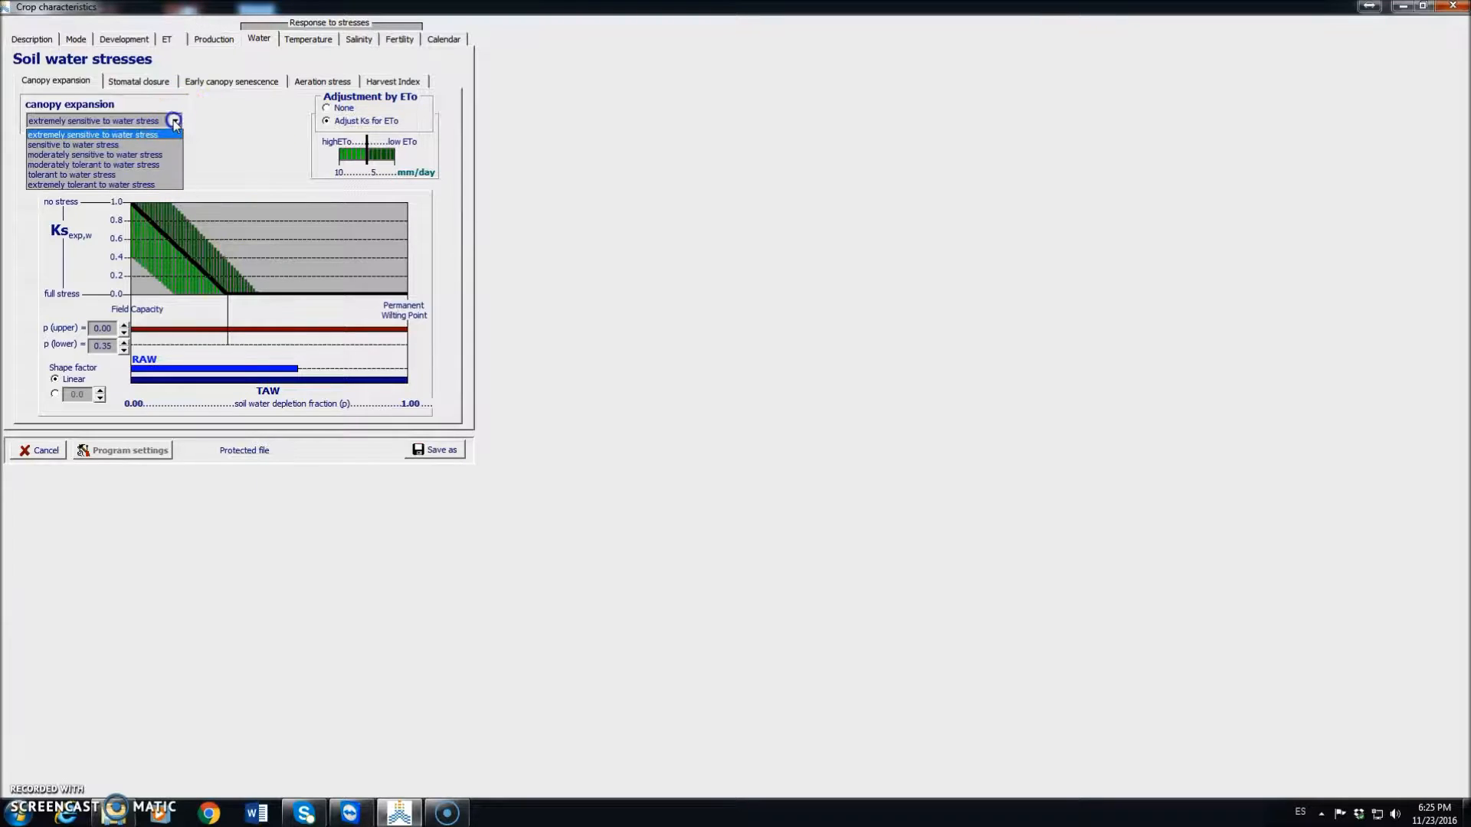
{"action": "left_click", "coordinate": [133, 156]}
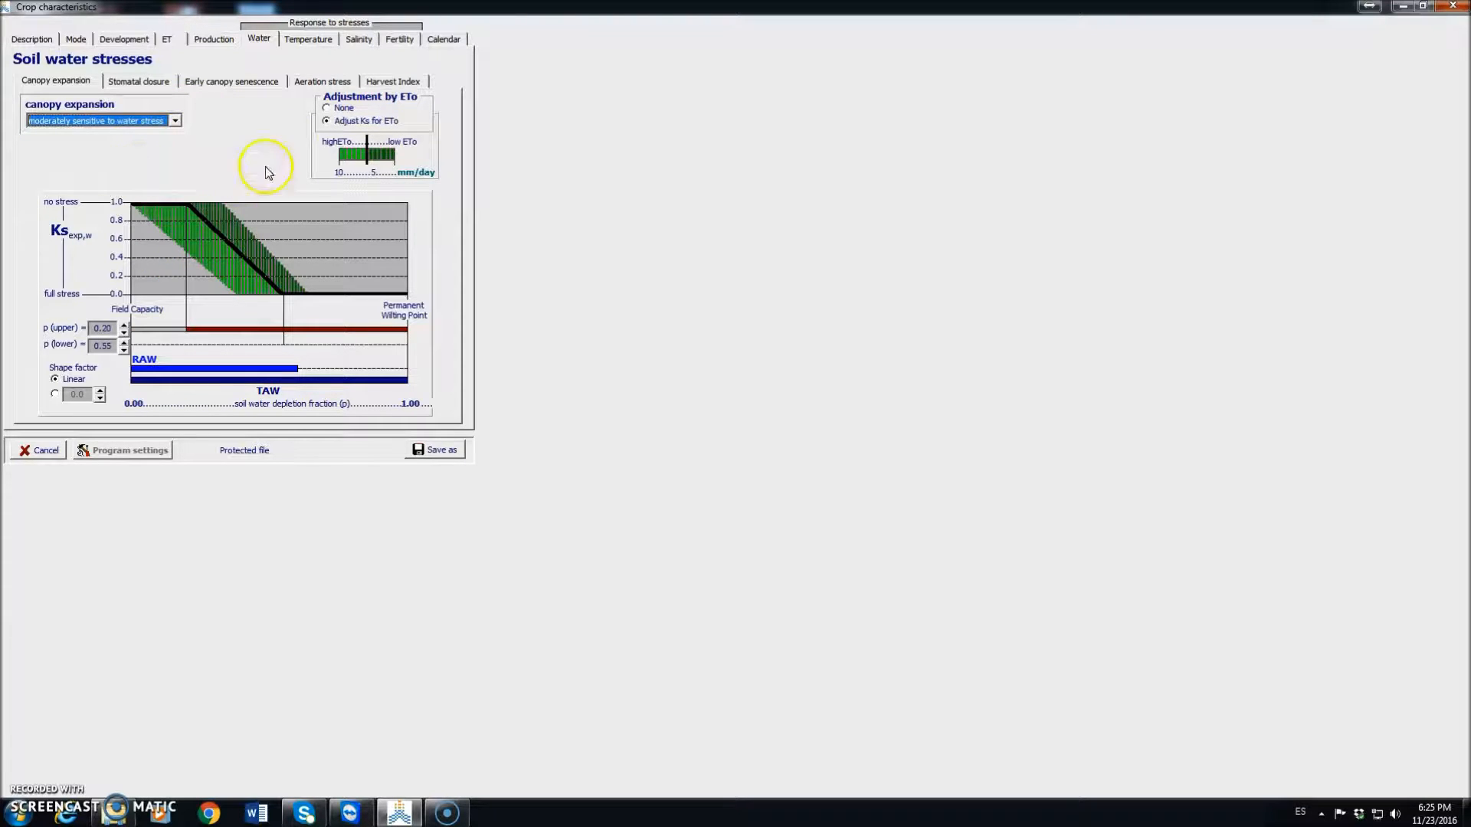
{"action": "left_click", "coordinate": [326, 108]}
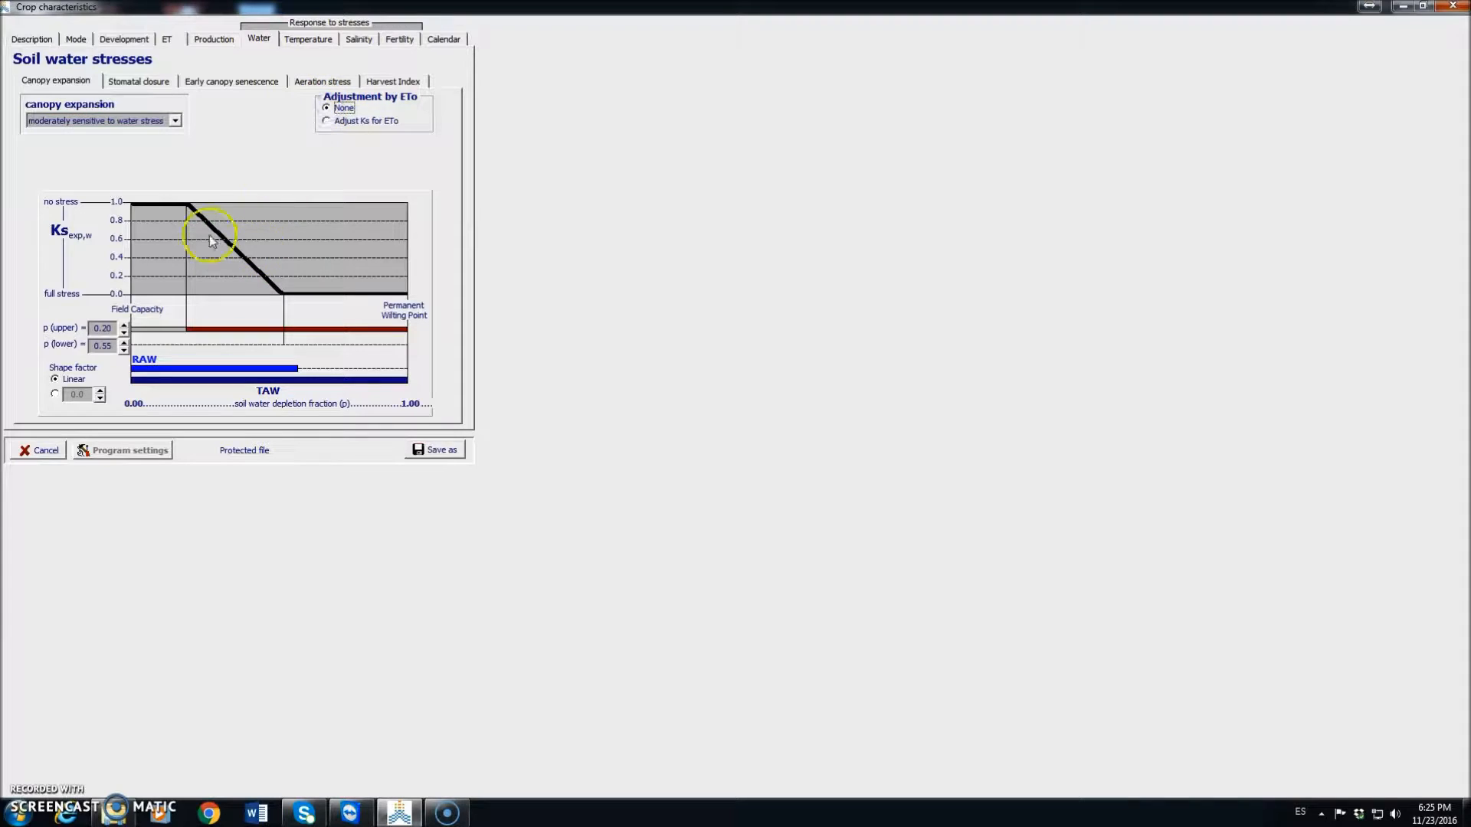
{"action": "left_click", "coordinate": [328, 121]}
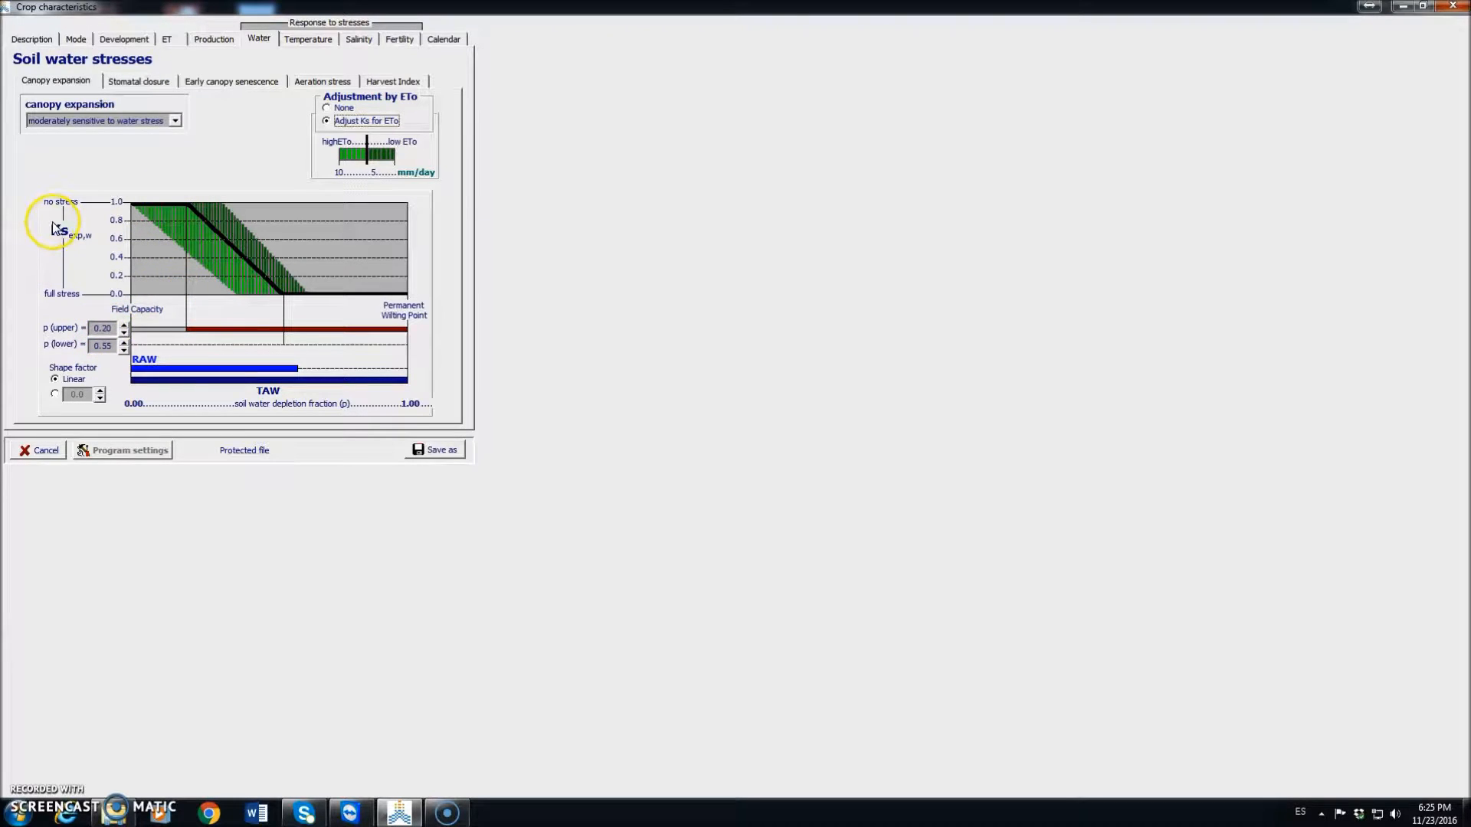
Step: Try an upper soil water depletion threshold p(upper) of 0.27 for canopy expansion
{"action": "left_click", "coordinate": [124, 333]}
{"action": "left_click", "coordinate": [124, 332]}
{"action": "left_click", "coordinate": [125, 333]}
{"action": "left_click", "coordinate": [124, 332]}
{"action": "left_click_drag", "start_coordinate": [123, 325], "coordinate": [124, 325]}
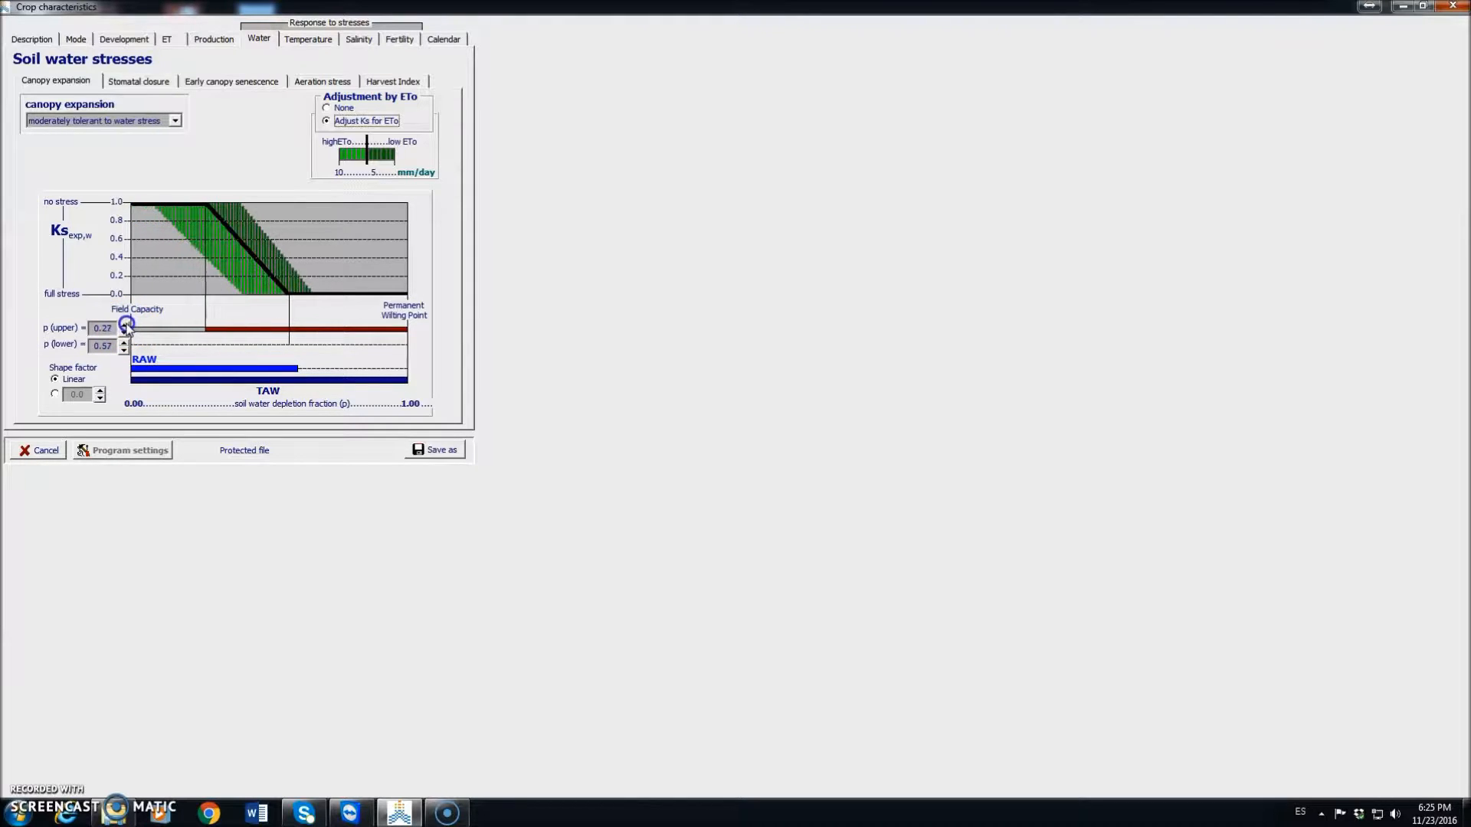
Step: Adjust the canopy expansion depletion thresholds to p(upper) 0.15 and p(lower) 0.45
{"action": "left_click_drag", "start_coordinate": [123, 352], "coordinate": [124, 352]}
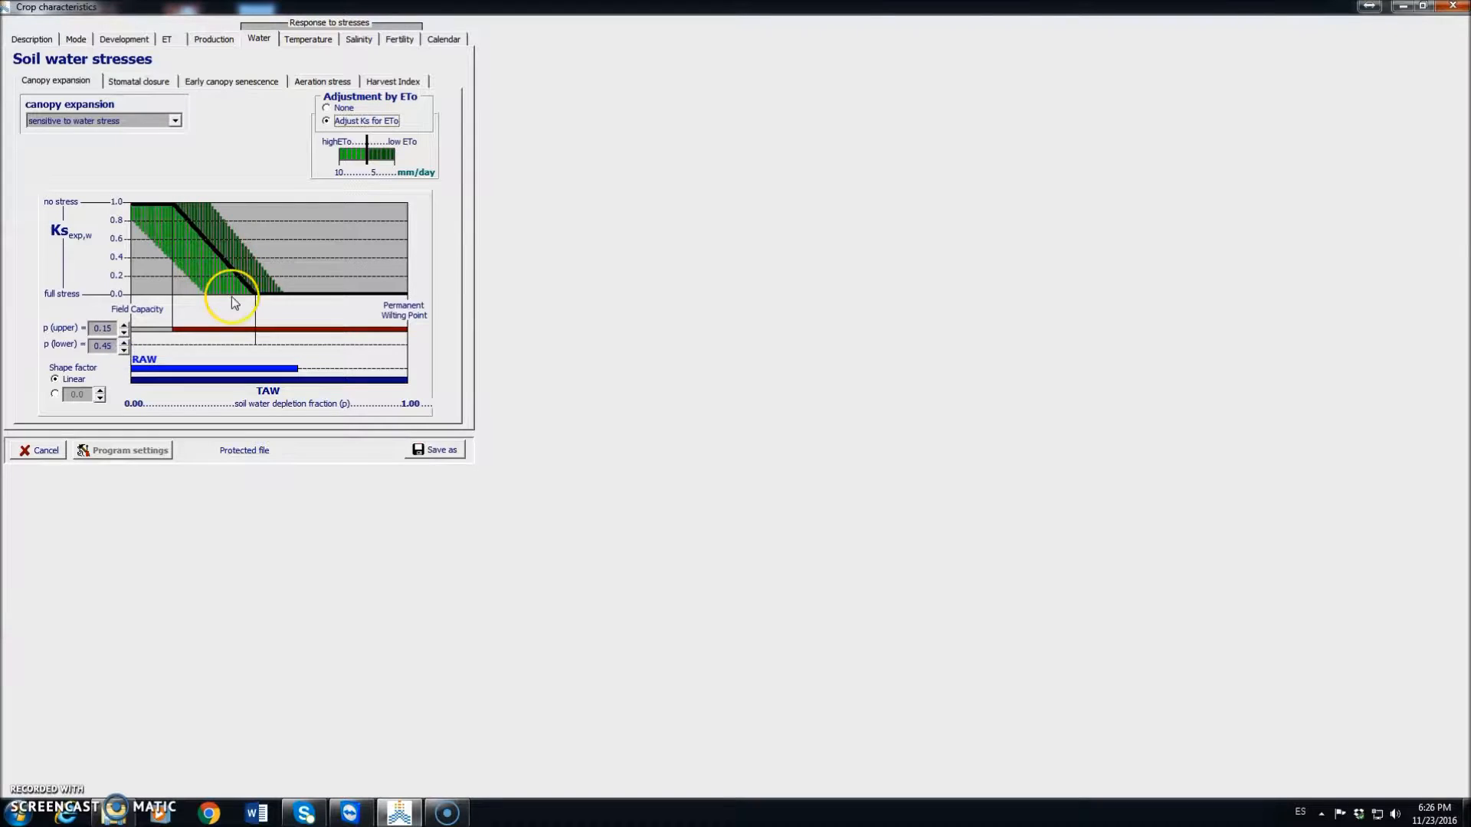
{"action": "left_click", "coordinate": [124, 324]}
{"action": "left_click_drag", "start_coordinate": [125, 328], "coordinate": [122, 353]}
{"action": "left_click", "coordinate": [122, 351]}
Step: Give the stomatal closure response a linear shape factor and set its ETo adjustment to none
{"action": "left_click", "coordinate": [145, 83]}
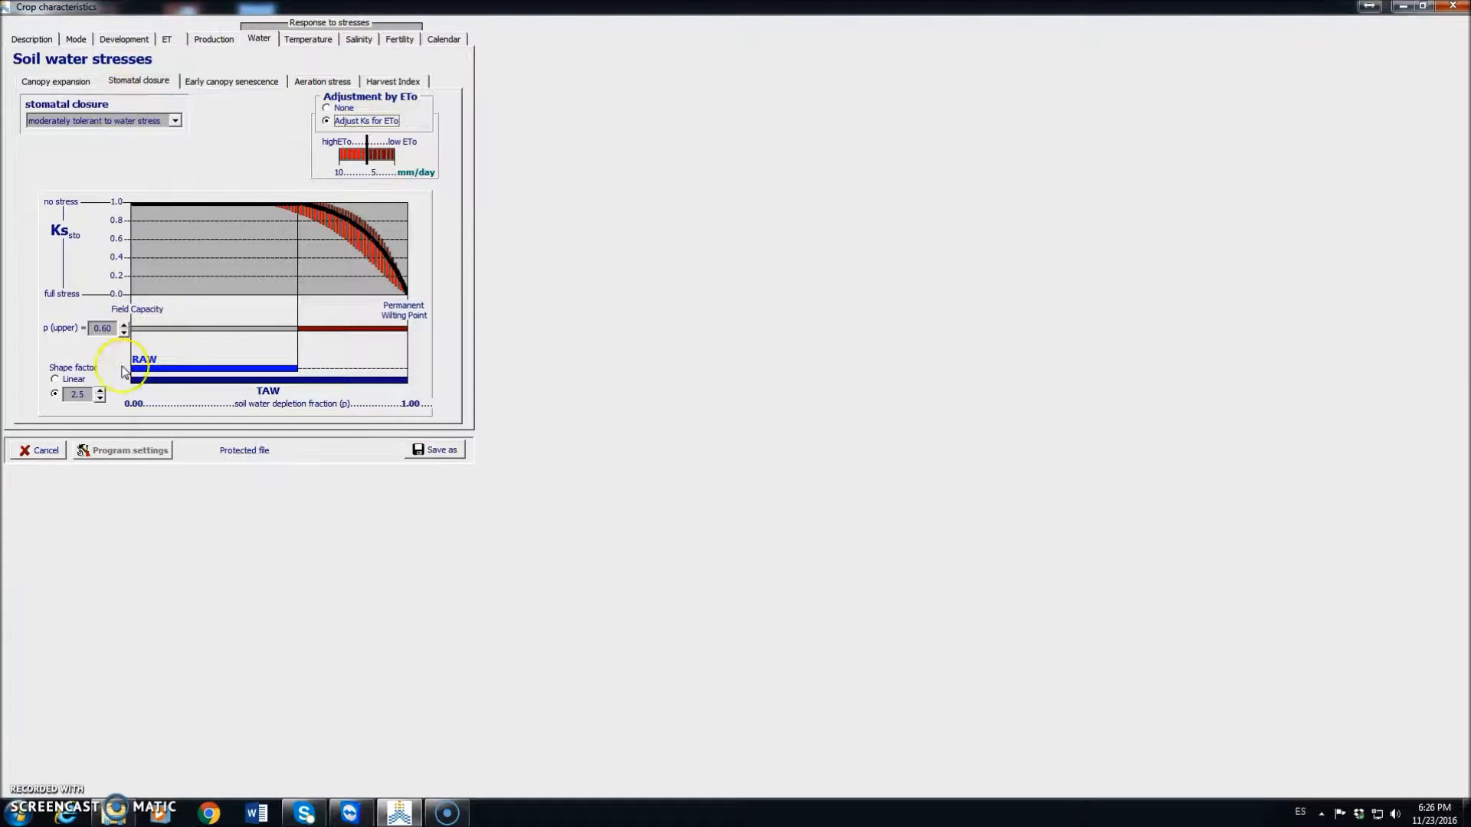
{"action": "left_click", "coordinate": [54, 380]}
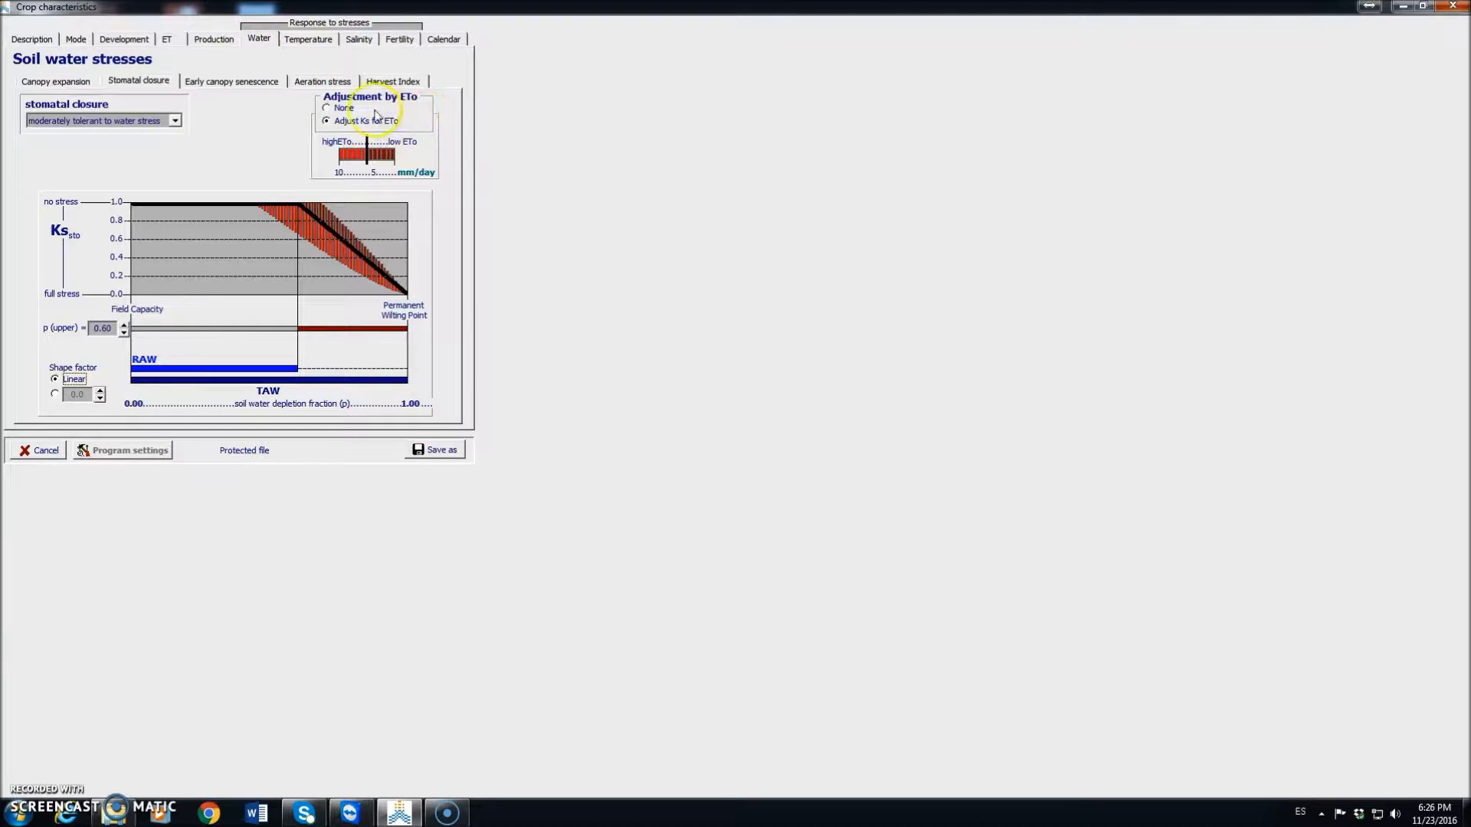
{"action": "left_click", "coordinate": [327, 110]}
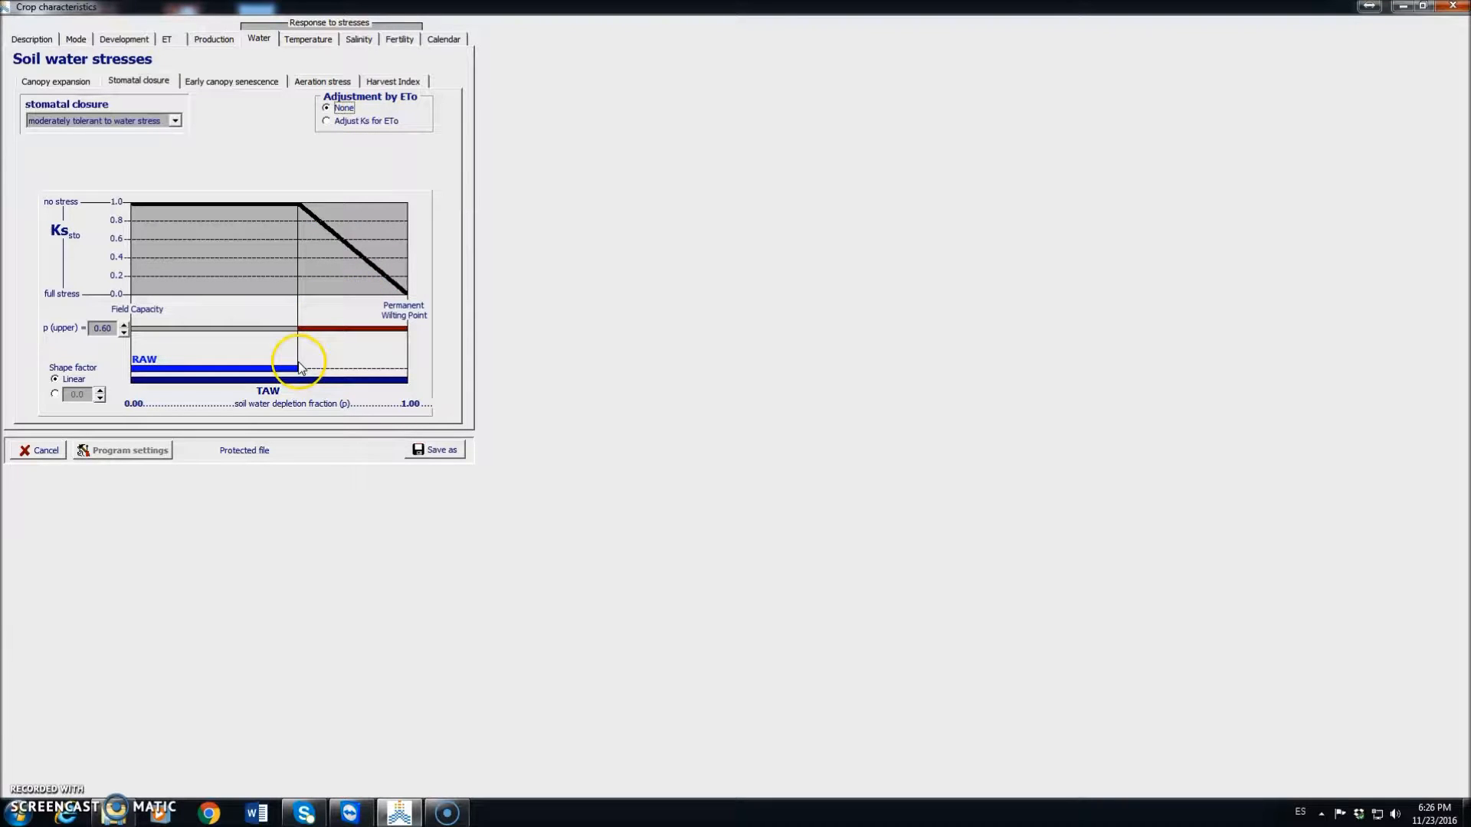
Step: Try a p(upper) threshold of 0.50 for stomatal closure
{"action": "left_click", "coordinate": [123, 334]}
{"action": "left_click", "coordinate": [124, 334]}
{"action": "left_click", "coordinate": [123, 335]}
{"action": "left_click", "coordinate": [124, 333]}
{"action": "left_click", "coordinate": [123, 334]}
{"action": "left_click", "coordinate": [123, 333]}
{"action": "left_click", "coordinate": [124, 334]}
{"action": "left_click", "coordinate": [124, 333]}
{"action": "left_click", "coordinate": [123, 333]}
{"action": "left_click", "coordinate": [124, 333]}
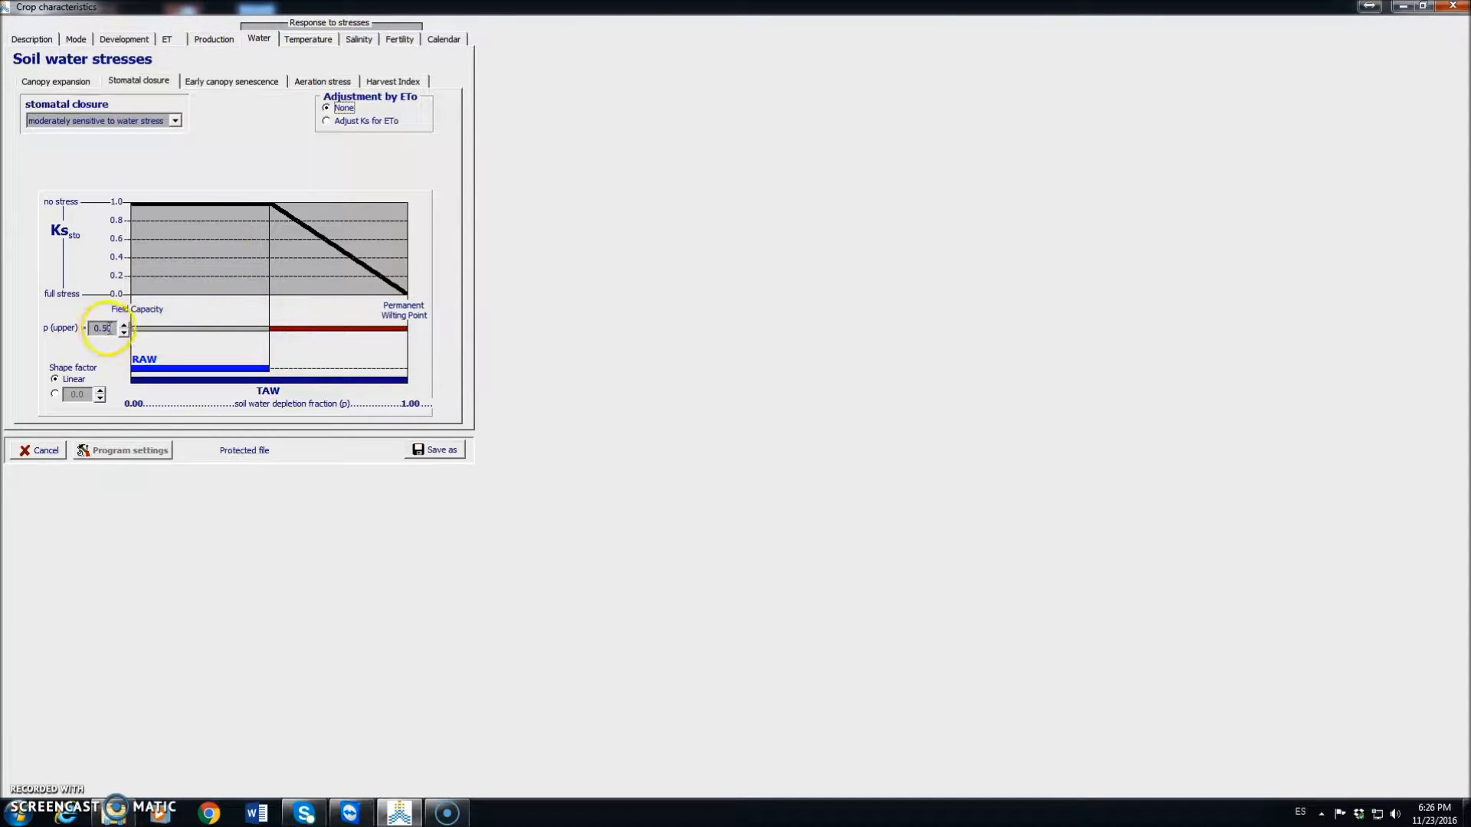
Step: Set the stomatal closure threshold p(upper) to 0.70
{"action": "left_click", "coordinate": [123, 324]}
{"action": "left_click", "coordinate": [124, 325]}
{"action": "left_click", "coordinate": [124, 325]}
{"action": "left_click", "coordinate": [123, 324]}
{"action": "left_click", "coordinate": [123, 325]}
{"action": "left_click", "coordinate": [124, 325]}
{"action": "left_click", "coordinate": [124, 325]}
{"action": "left_click", "coordinate": [123, 325]}
{"action": "left_click", "coordinate": [123, 325]}
{"action": "left_click", "coordinate": [123, 325]}
{"action": "left_click", "coordinate": [123, 325]}
{"action": "left_click", "coordinate": [124, 325]}
{"action": "left_click", "coordinate": [123, 325]}
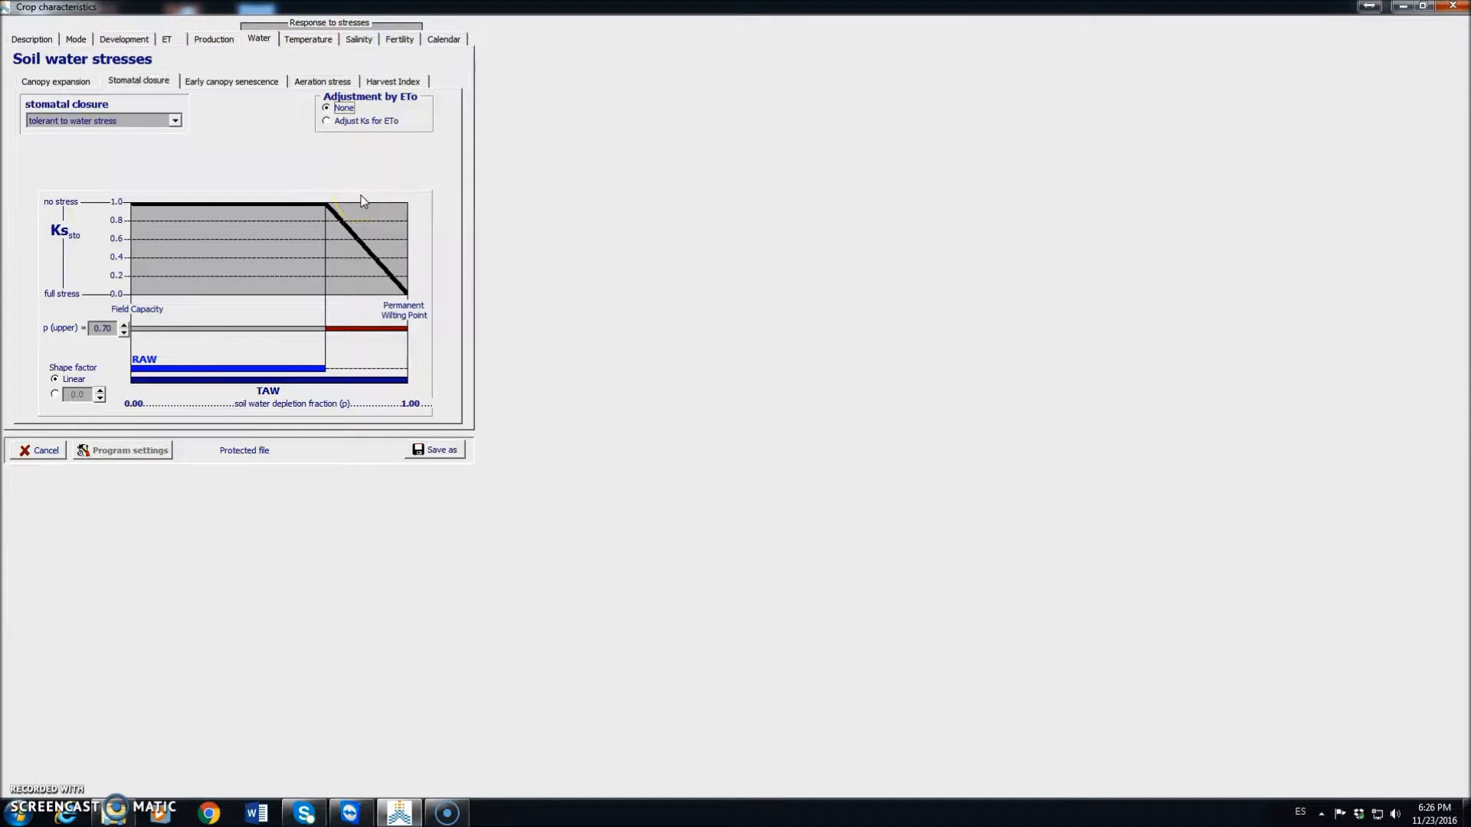
Step: Set the early canopy senescence response to a linear shape factor with a p(upper) threshold of 0.85
{"action": "left_click", "coordinate": [247, 81]}
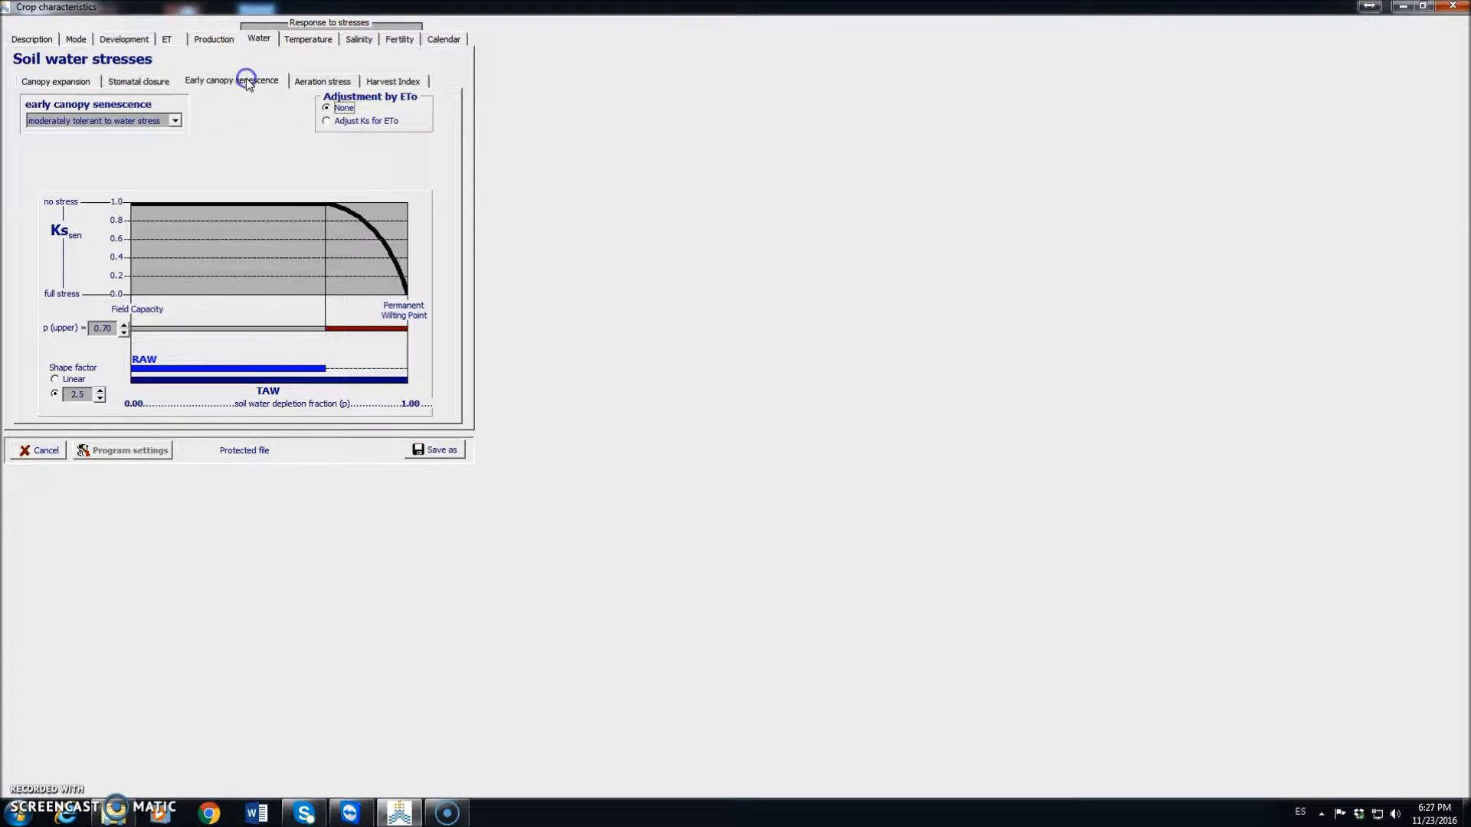
{"action": "left_click", "coordinate": [55, 380]}
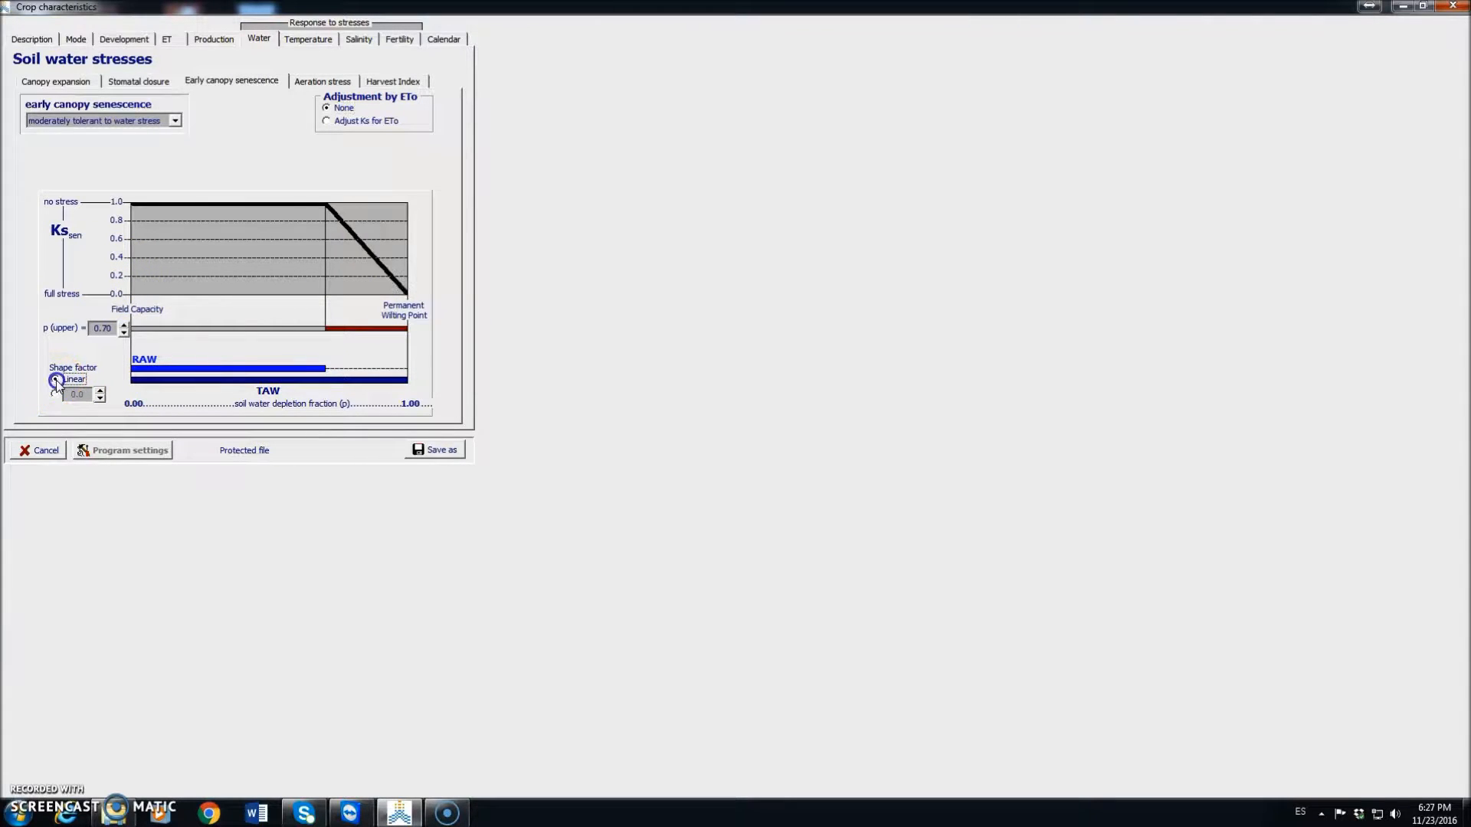
{"action": "left_click", "coordinate": [123, 325]}
{"action": "left_click", "coordinate": [124, 324]}
{"action": "left_click", "coordinate": [123, 324]}
{"action": "left_click", "coordinate": [124, 324]}
{"action": "left_click", "coordinate": [123, 324]}
{"action": "left_click", "coordinate": [123, 325]}
{"action": "left_click", "coordinate": [124, 325]}
{"action": "left_click", "coordinate": [123, 325]}
{"action": "left_click", "coordinate": [123, 325]}
{"action": "left_click", "coordinate": [123, 325]}
{"action": "left_click", "coordinate": [124, 324]}
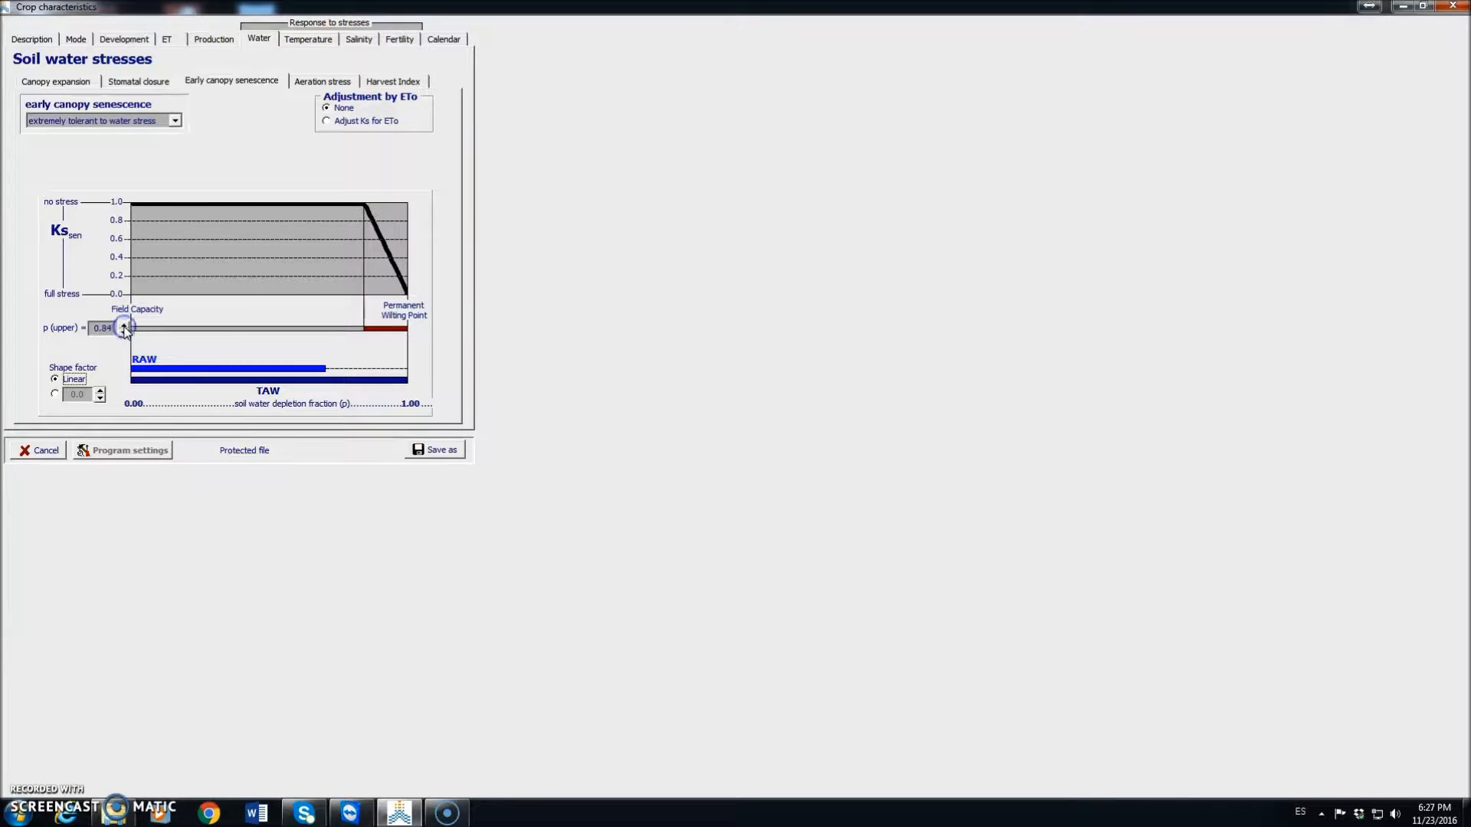
{"action": "left_click", "coordinate": [123, 325]}
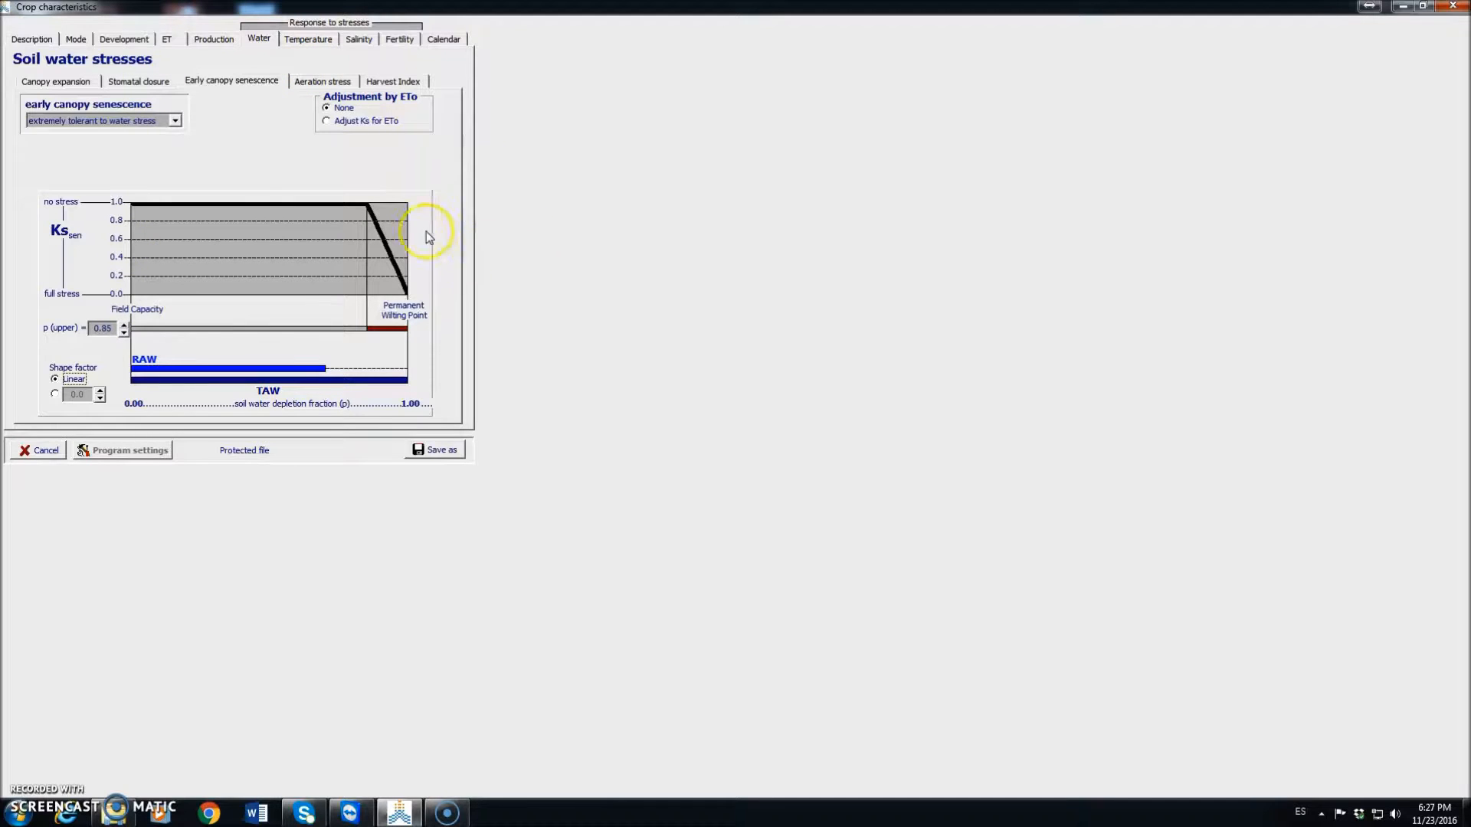
Step: Try an aeration stress threshold of 9 vol% below saturation
{"action": "left_click", "coordinate": [319, 86]}
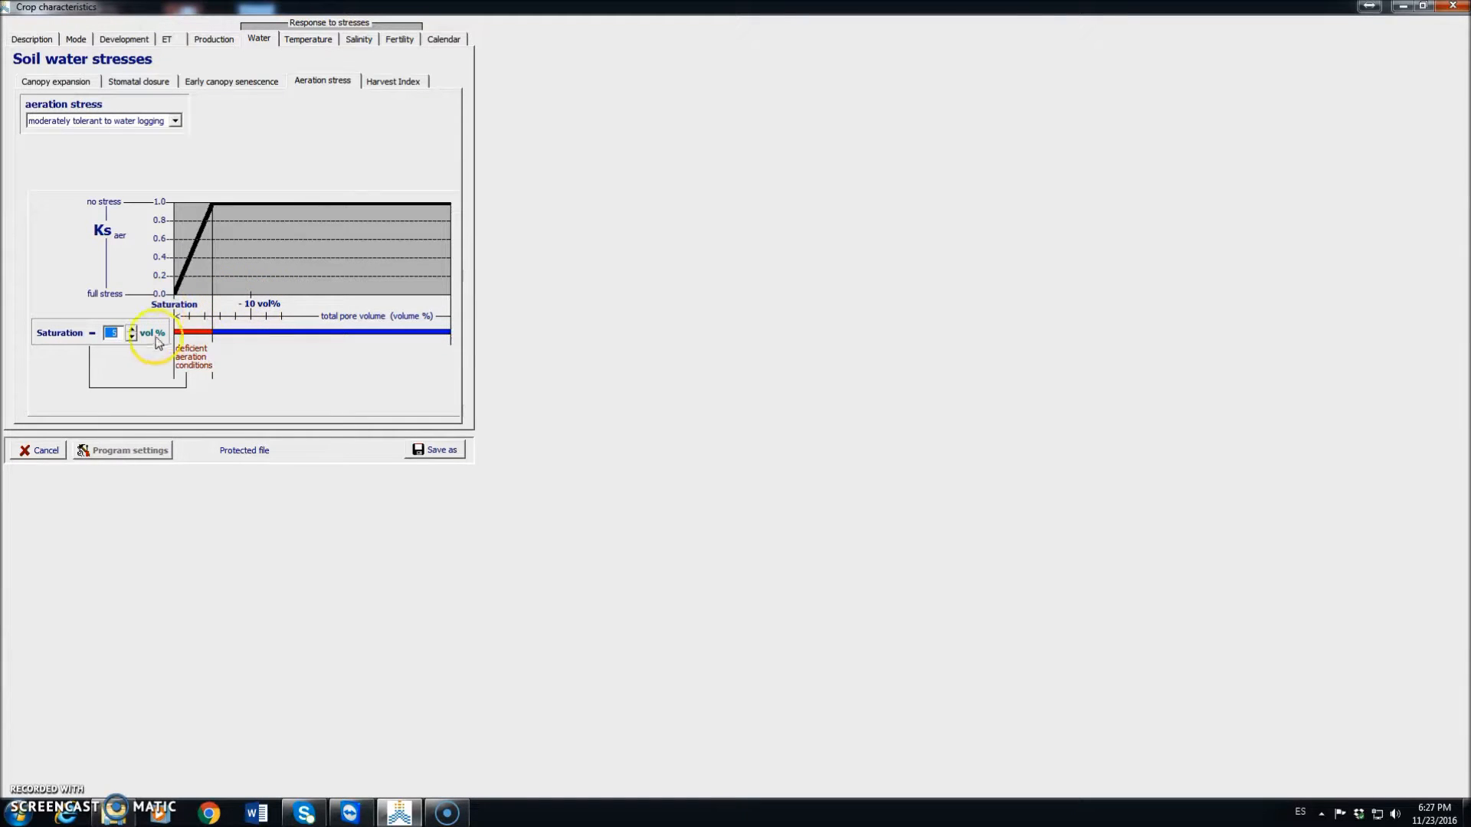
{"action": "left_click", "coordinate": [132, 328]}
{"action": "left_click", "coordinate": [132, 329]}
{"action": "left_click", "coordinate": [131, 328]}
{"action": "left_click", "coordinate": [132, 337]}
{"action": "left_click", "coordinate": [132, 337]}
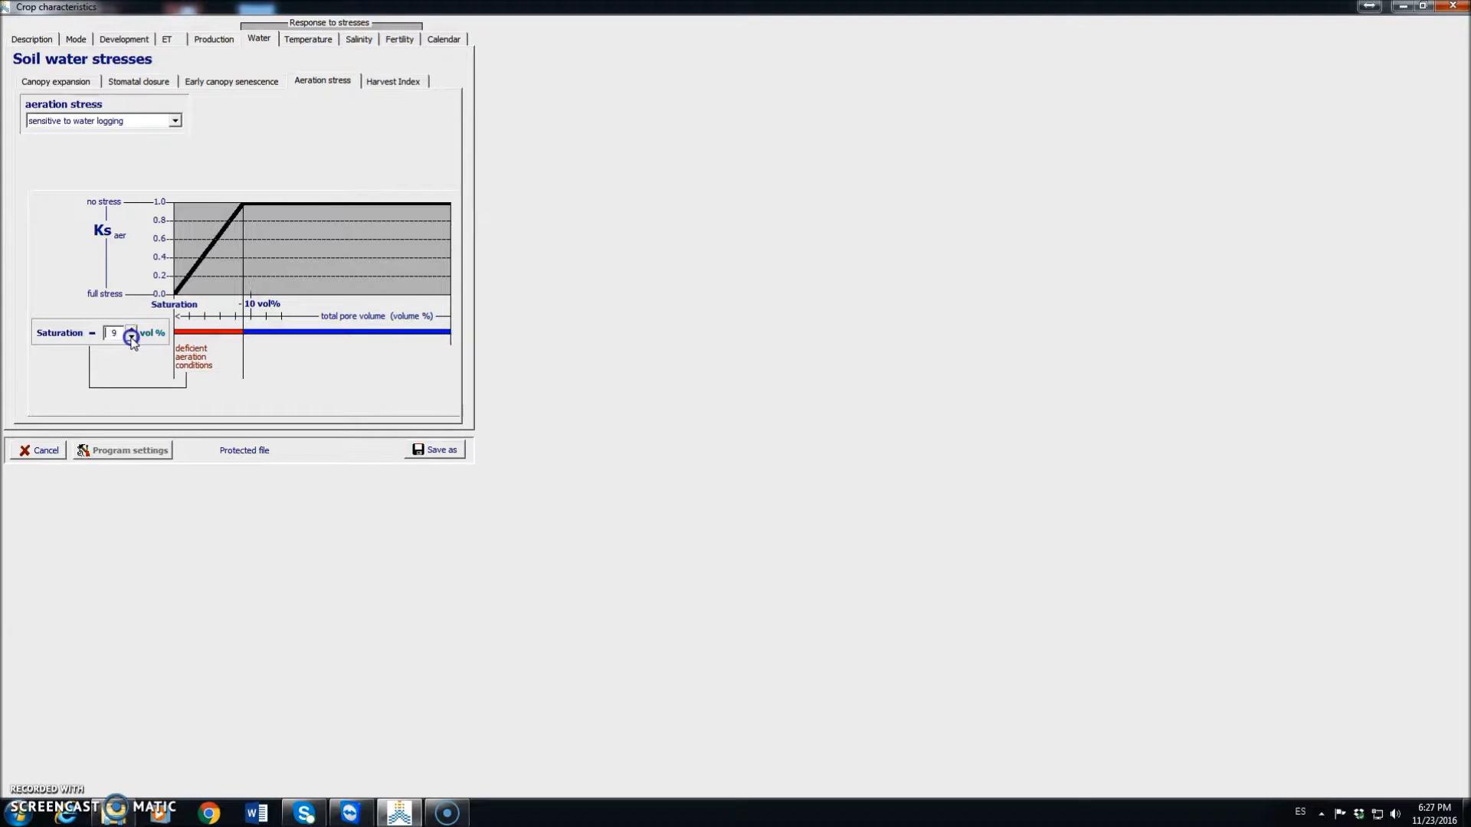
Step: Try the aeration stress classes not stressed when water logged and very sensitive to water logging
{"action": "left_click", "coordinate": [176, 122]}
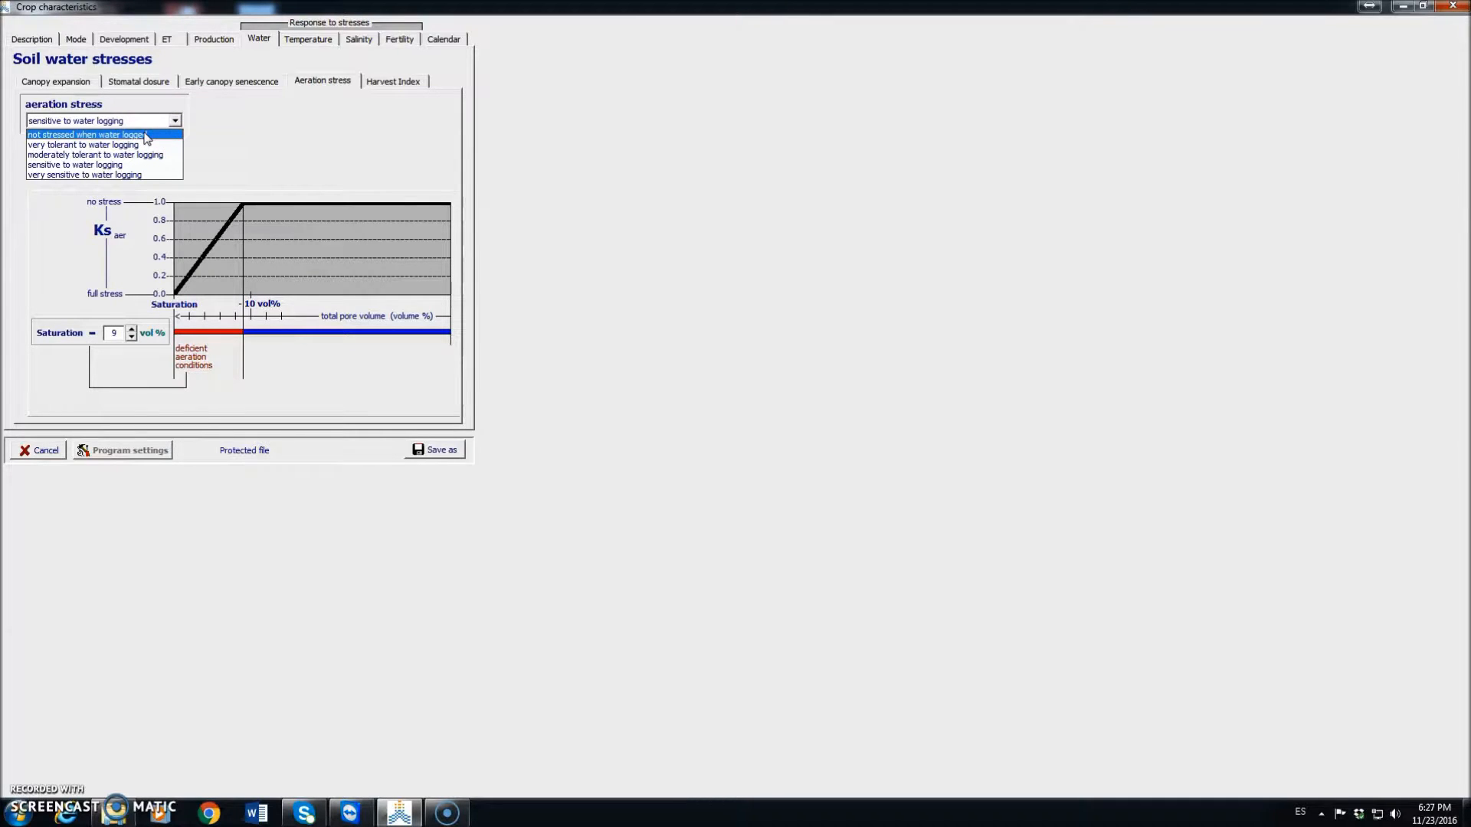
{"action": "left_click", "coordinate": [146, 136]}
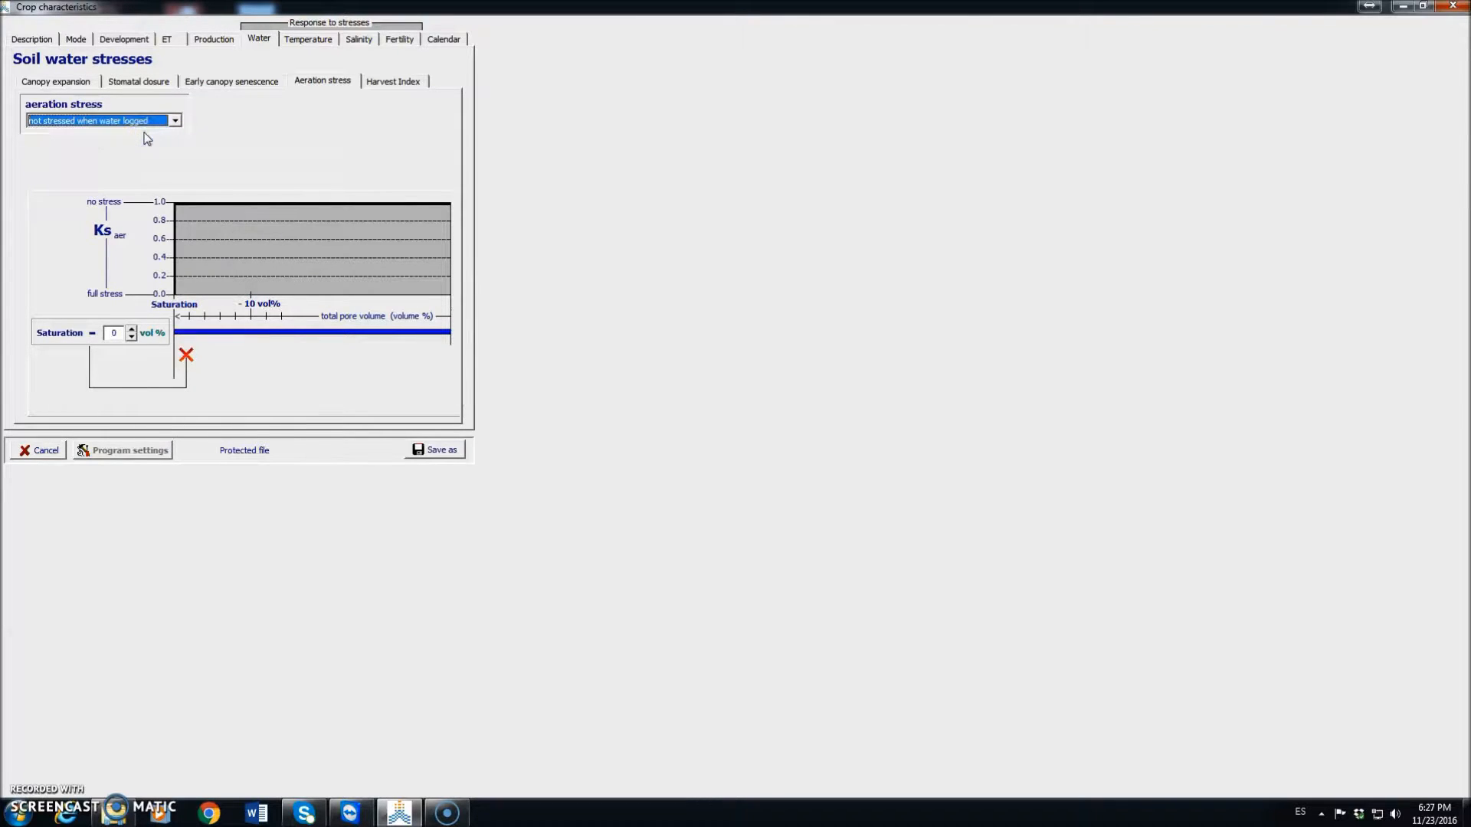
{"action": "left_click", "coordinate": [175, 121]}
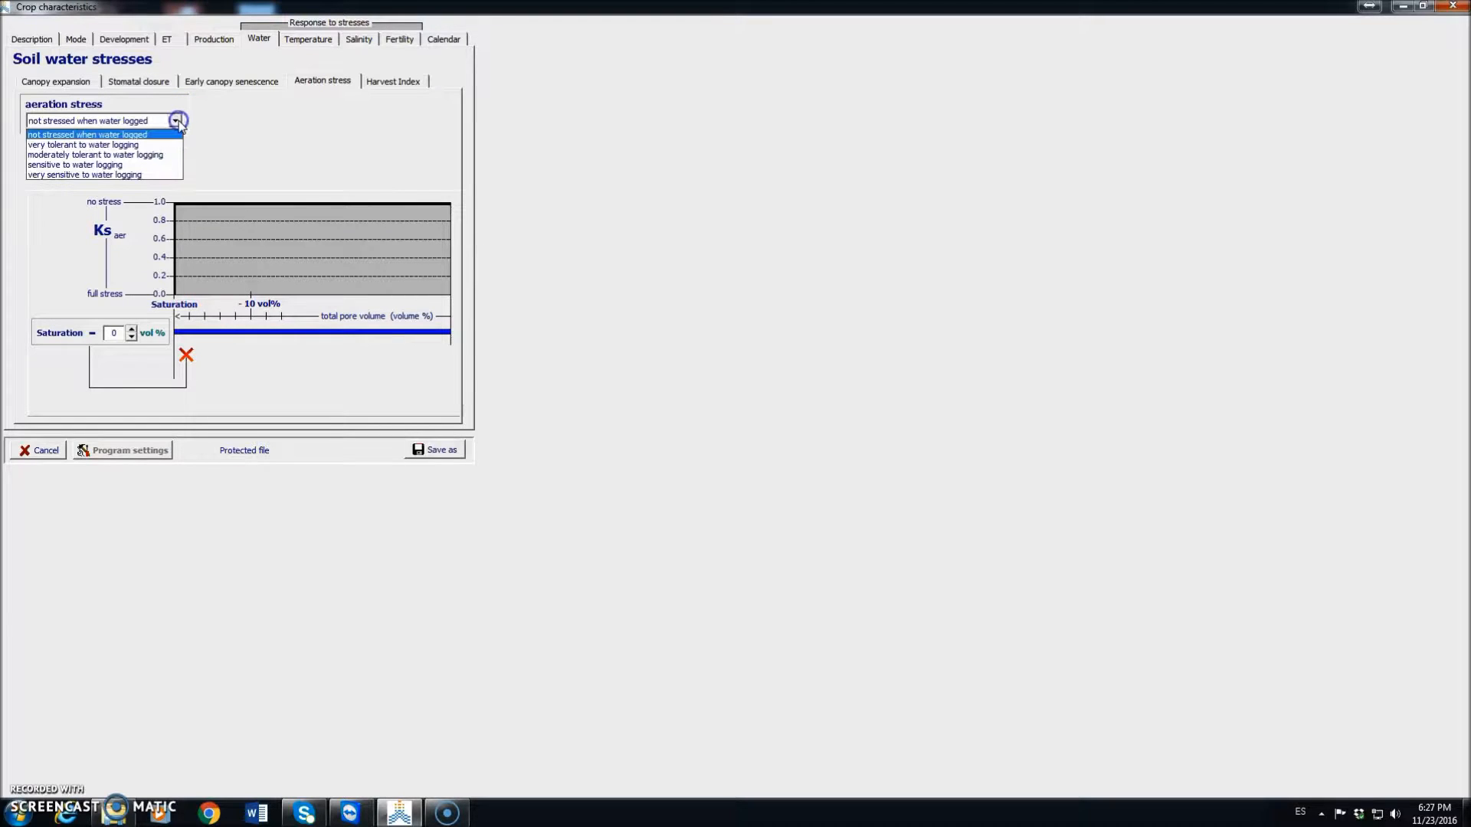
{"action": "left_click", "coordinate": [144, 176]}
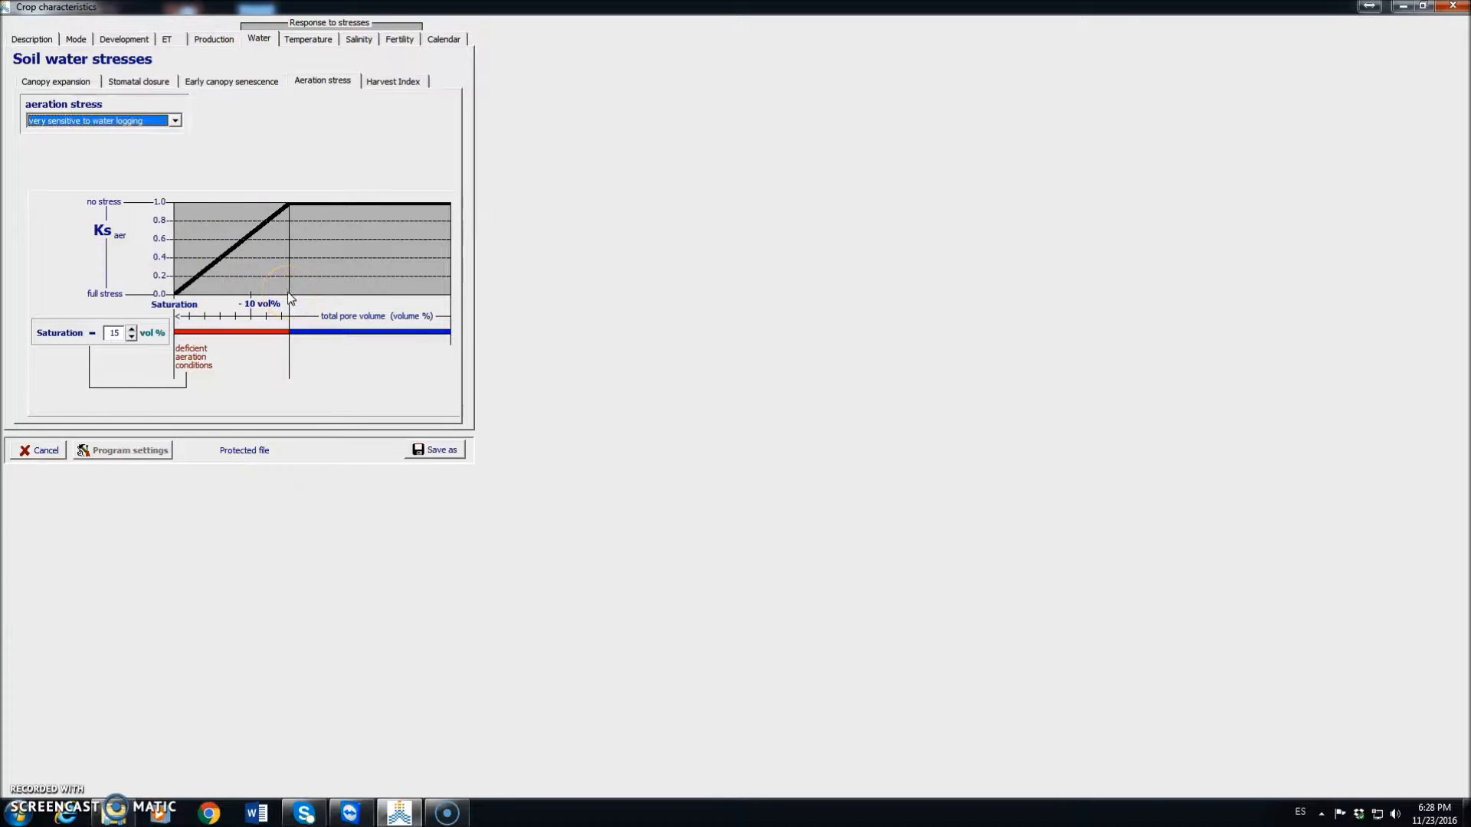
Step: Set the crop's aeration stress class to very tolerant to water logging
{"action": "left_click", "coordinate": [175, 120]}
{"action": "left_click", "coordinate": [107, 145]}
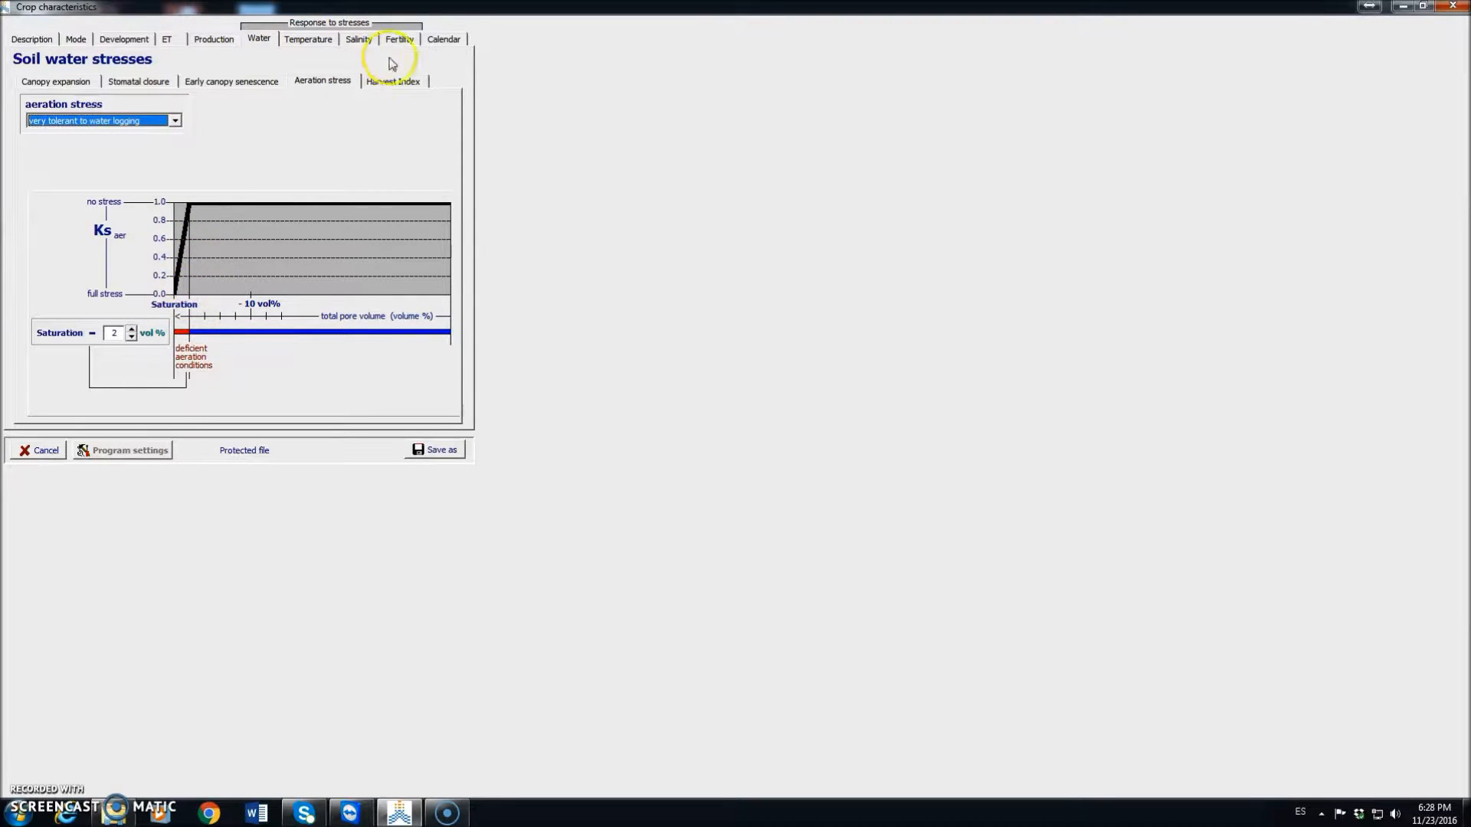
Step: Set the positive effect of water stress before flowering on the Harvest Index to none
{"action": "left_click", "coordinate": [406, 83]}
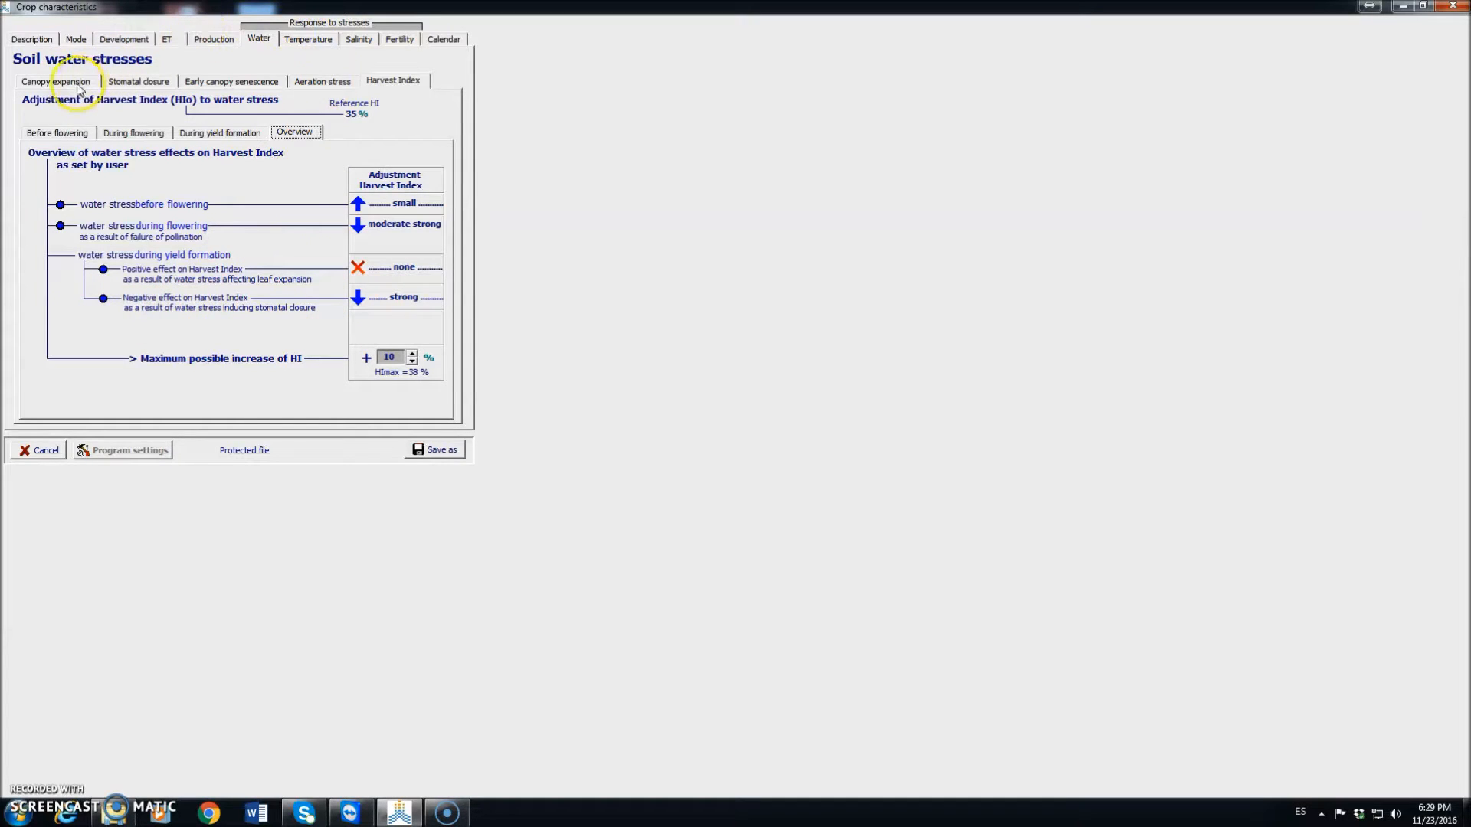
{"action": "left_click", "coordinate": [70, 138]}
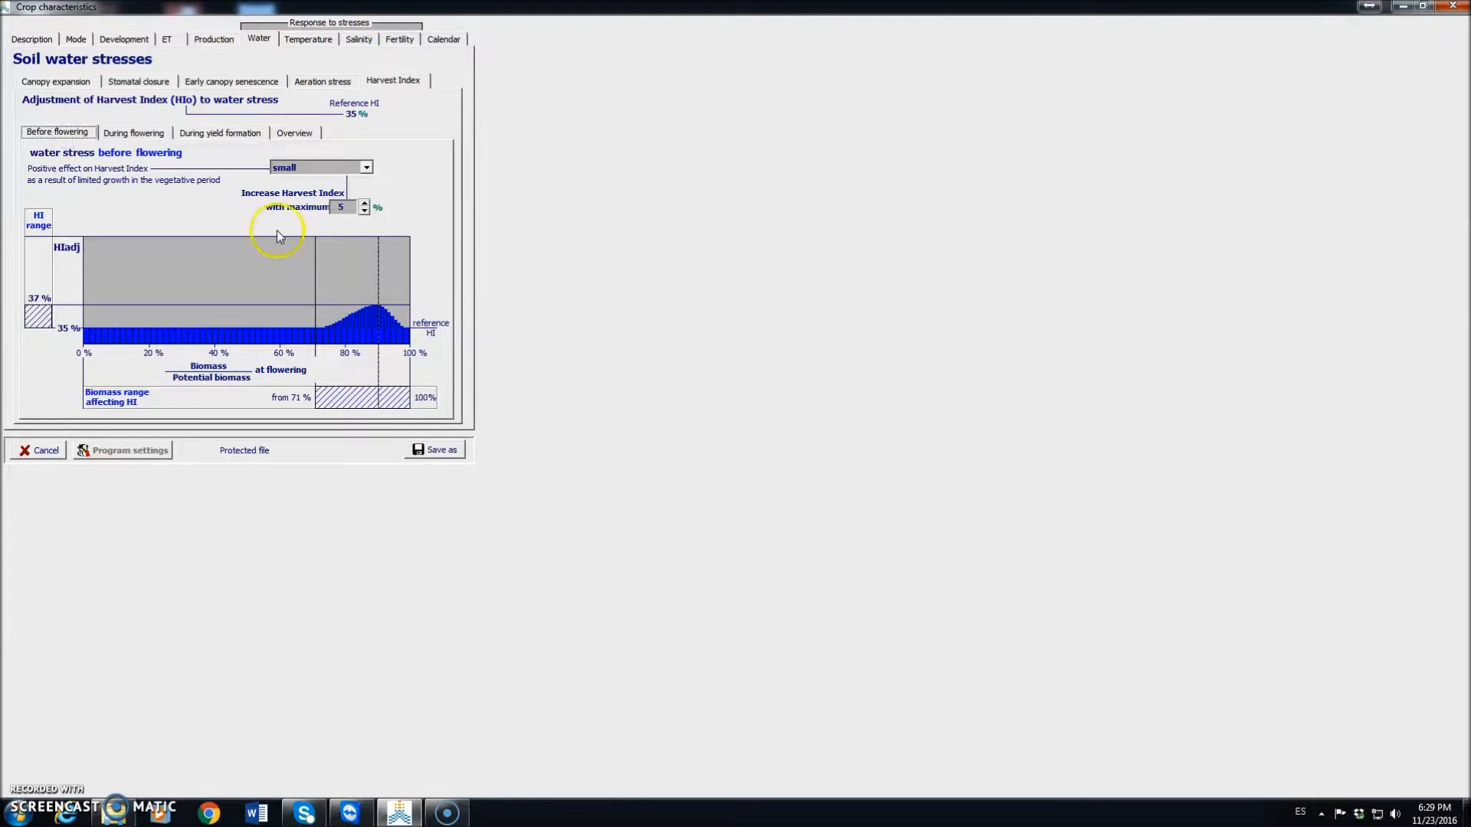
{"action": "left_click", "coordinate": [367, 167]}
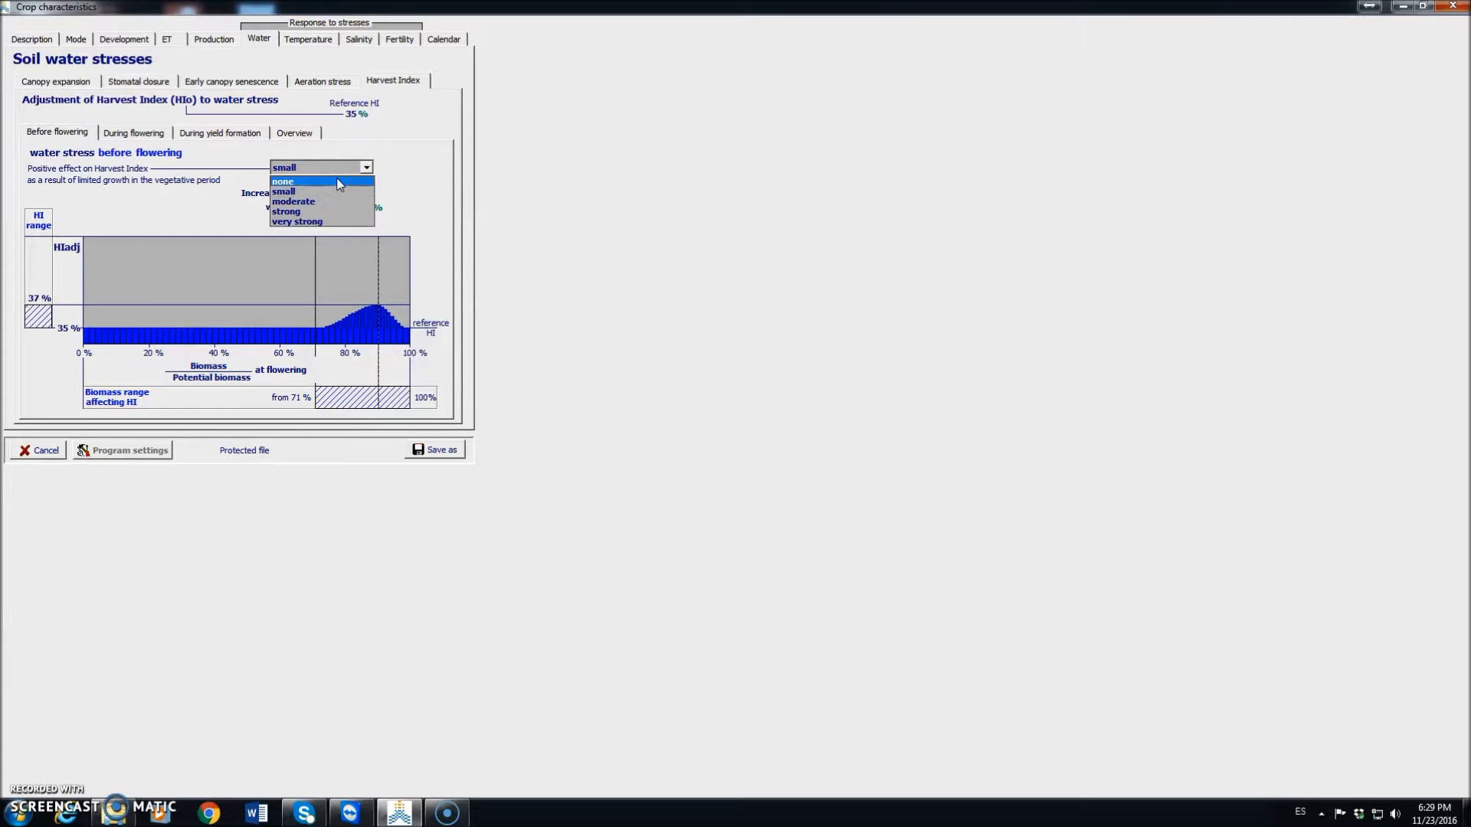
{"action": "left_click", "coordinate": [341, 182]}
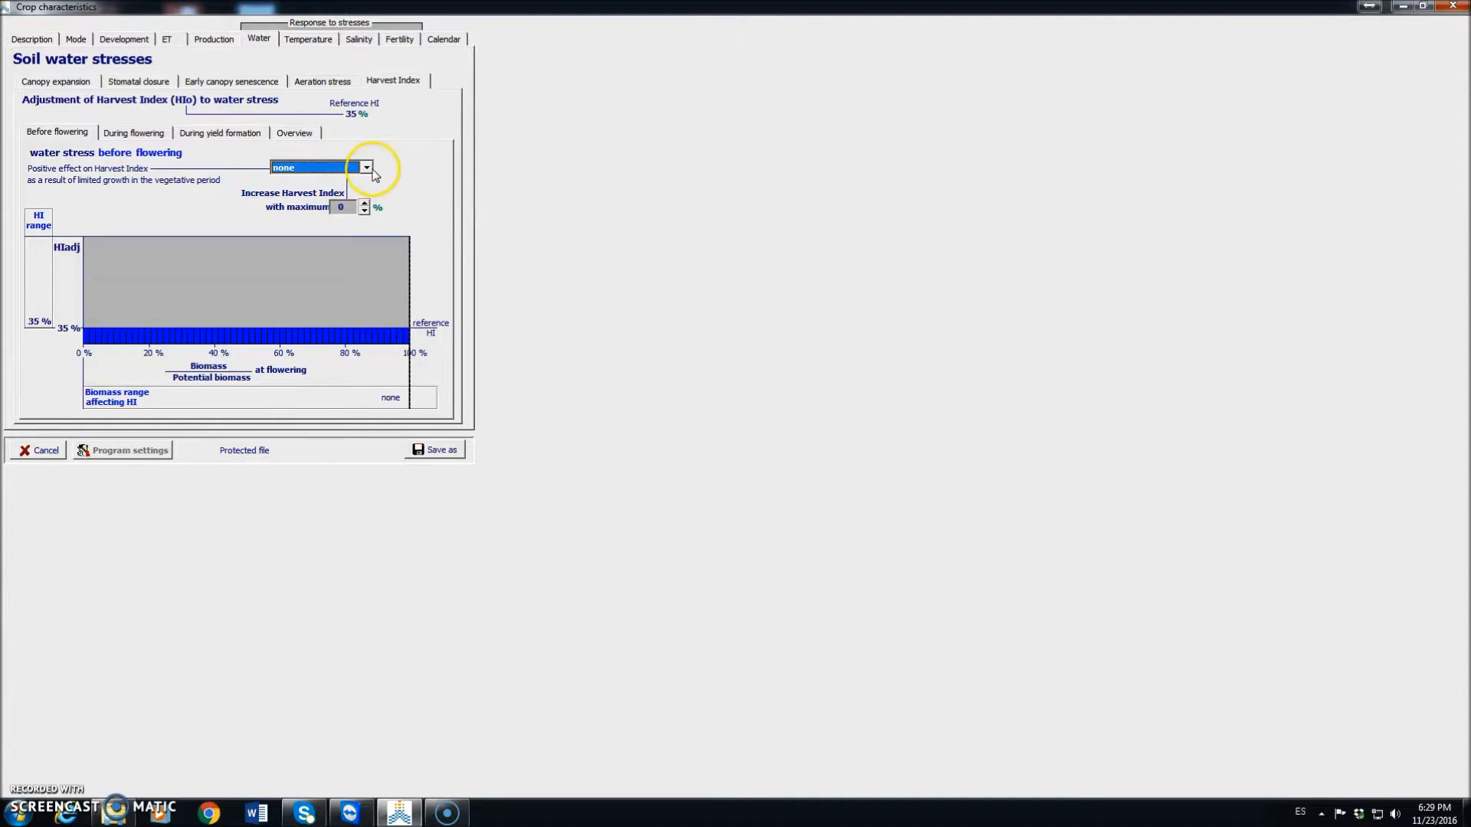
Step: Try a p(upper) threshold of 0.6 for failure of pollination under water stress during flowering
{"action": "left_click", "coordinate": [136, 135]}
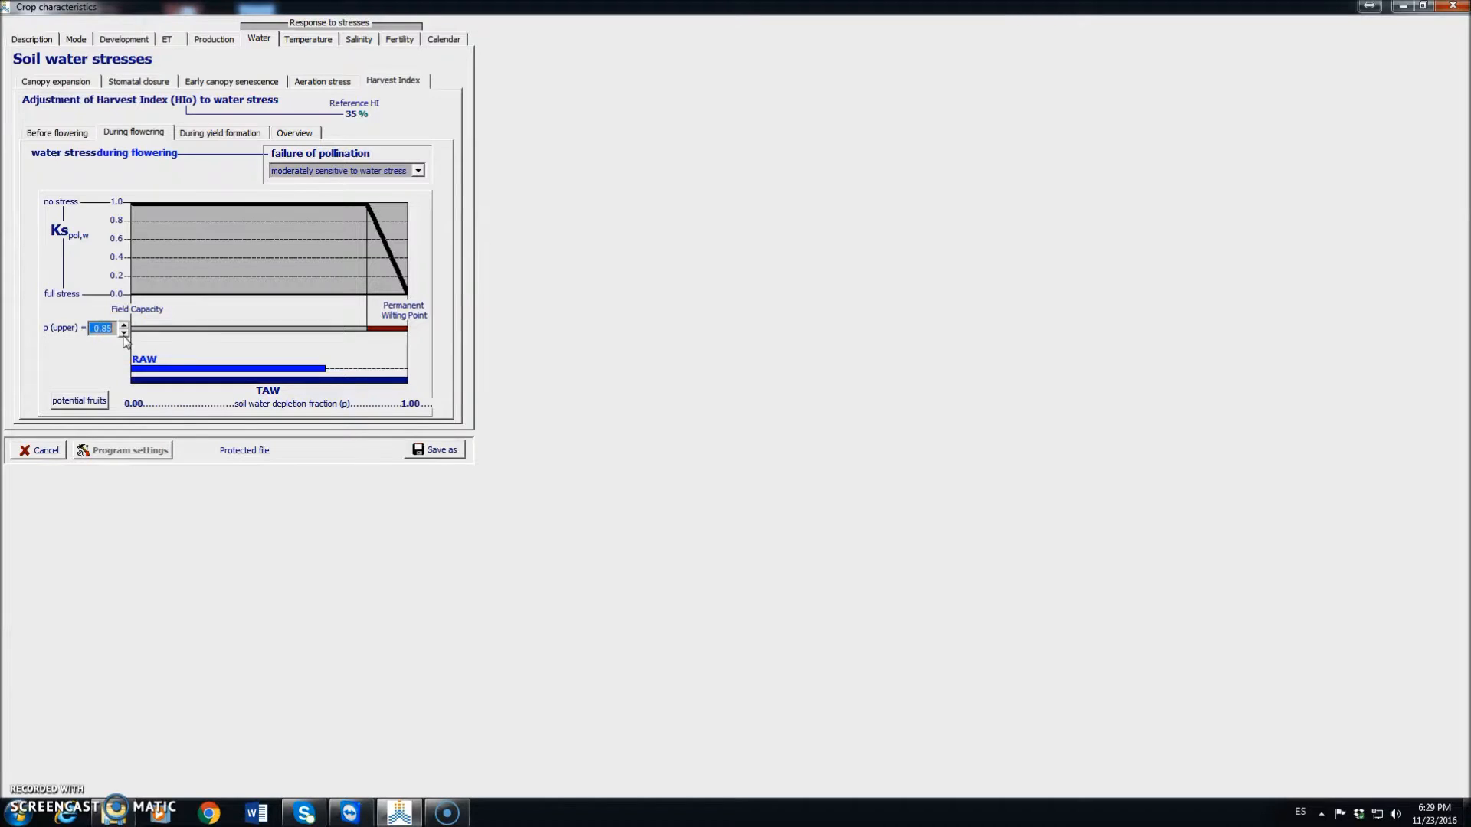
{"action": "left_click", "coordinate": [420, 171]}
{"action": "left_click", "coordinate": [729, 441]}
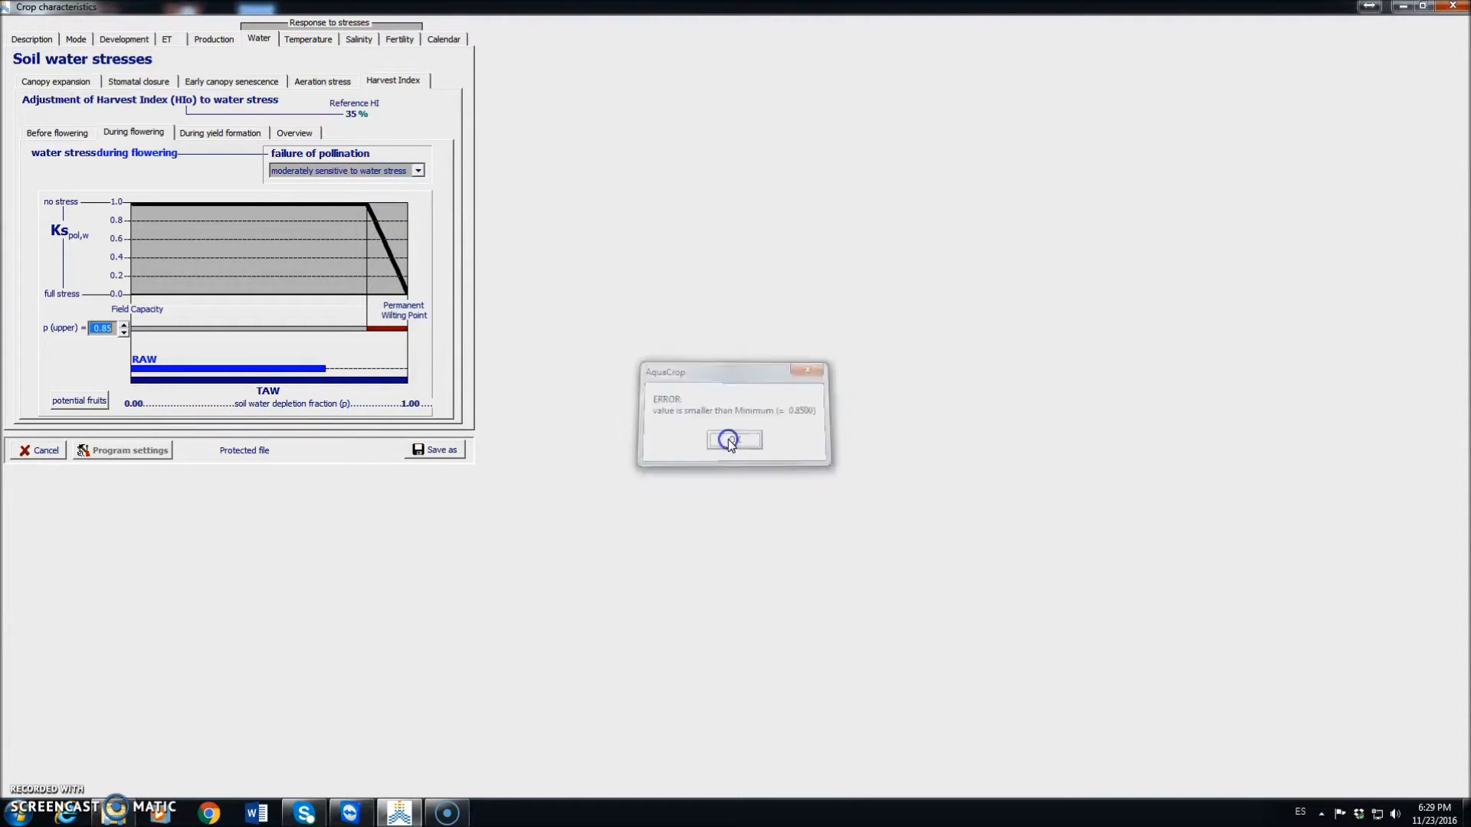
{"action": "left_click", "coordinate": [123, 332]}
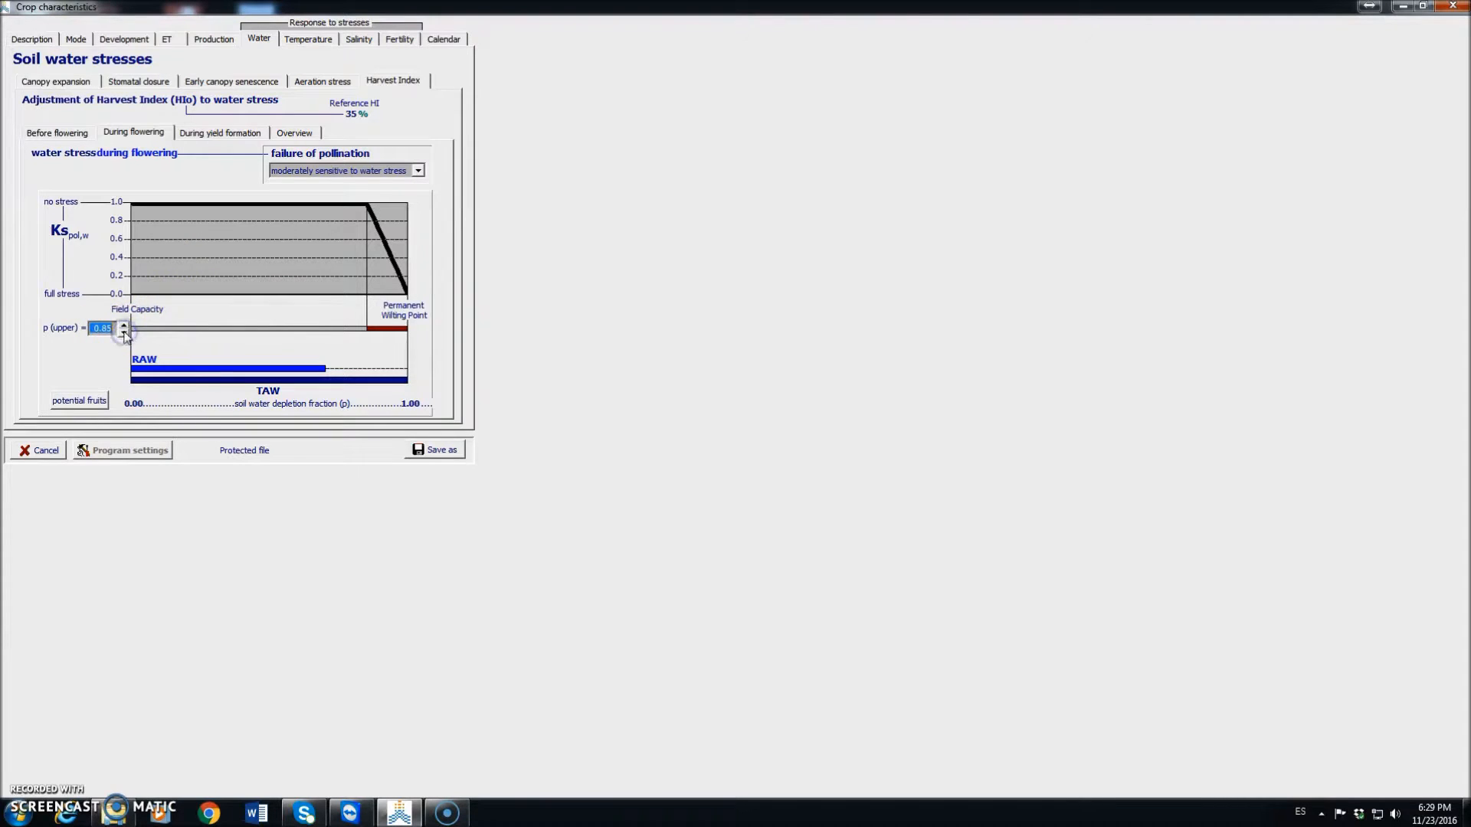
{"action": "left_click", "coordinate": [105, 328]}
{"action": "type", "text": "0.6"}
{"action": "key", "text": "Return"}
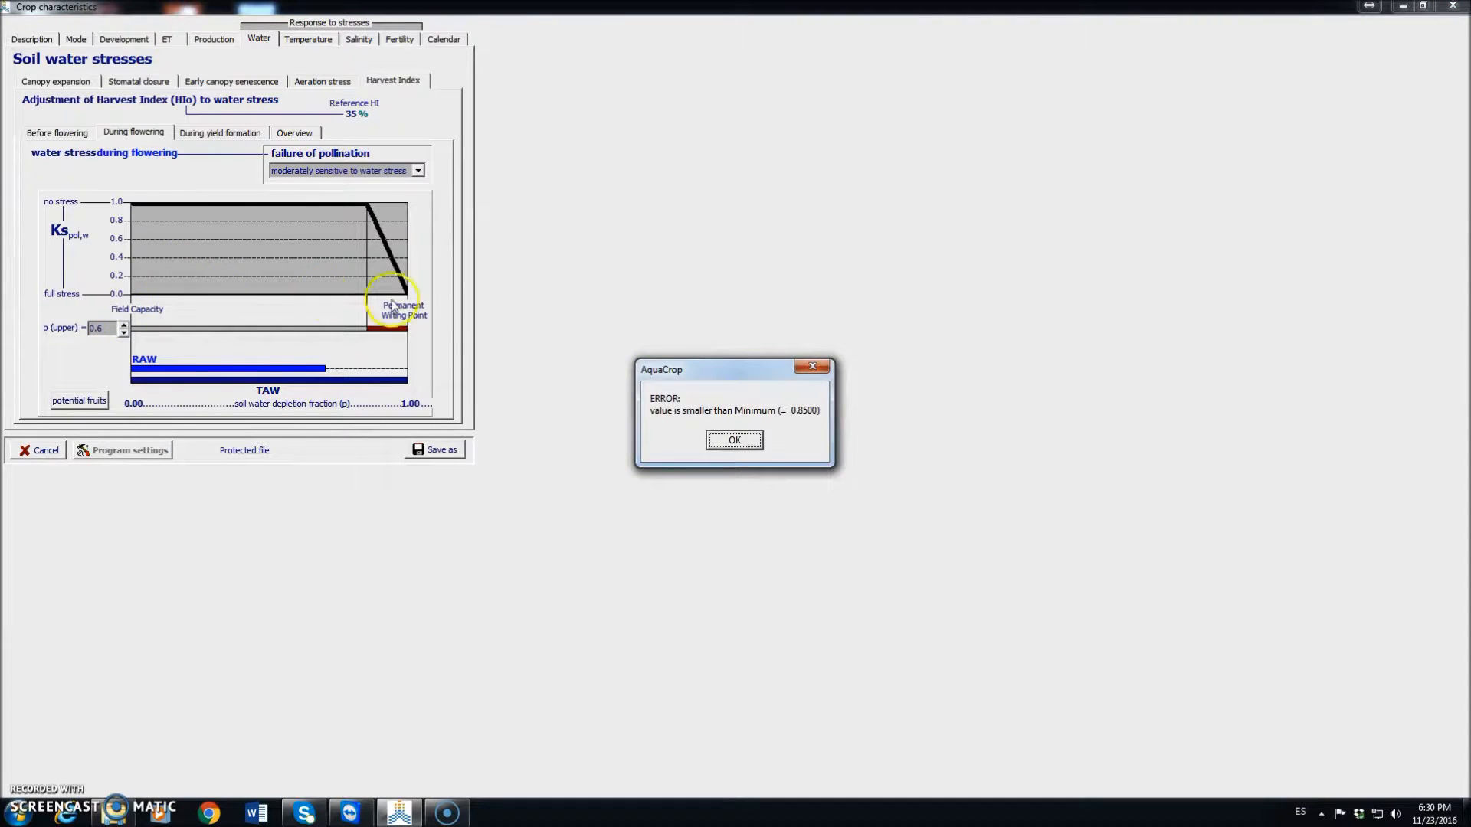
{"action": "left_click", "coordinate": [733, 440]}
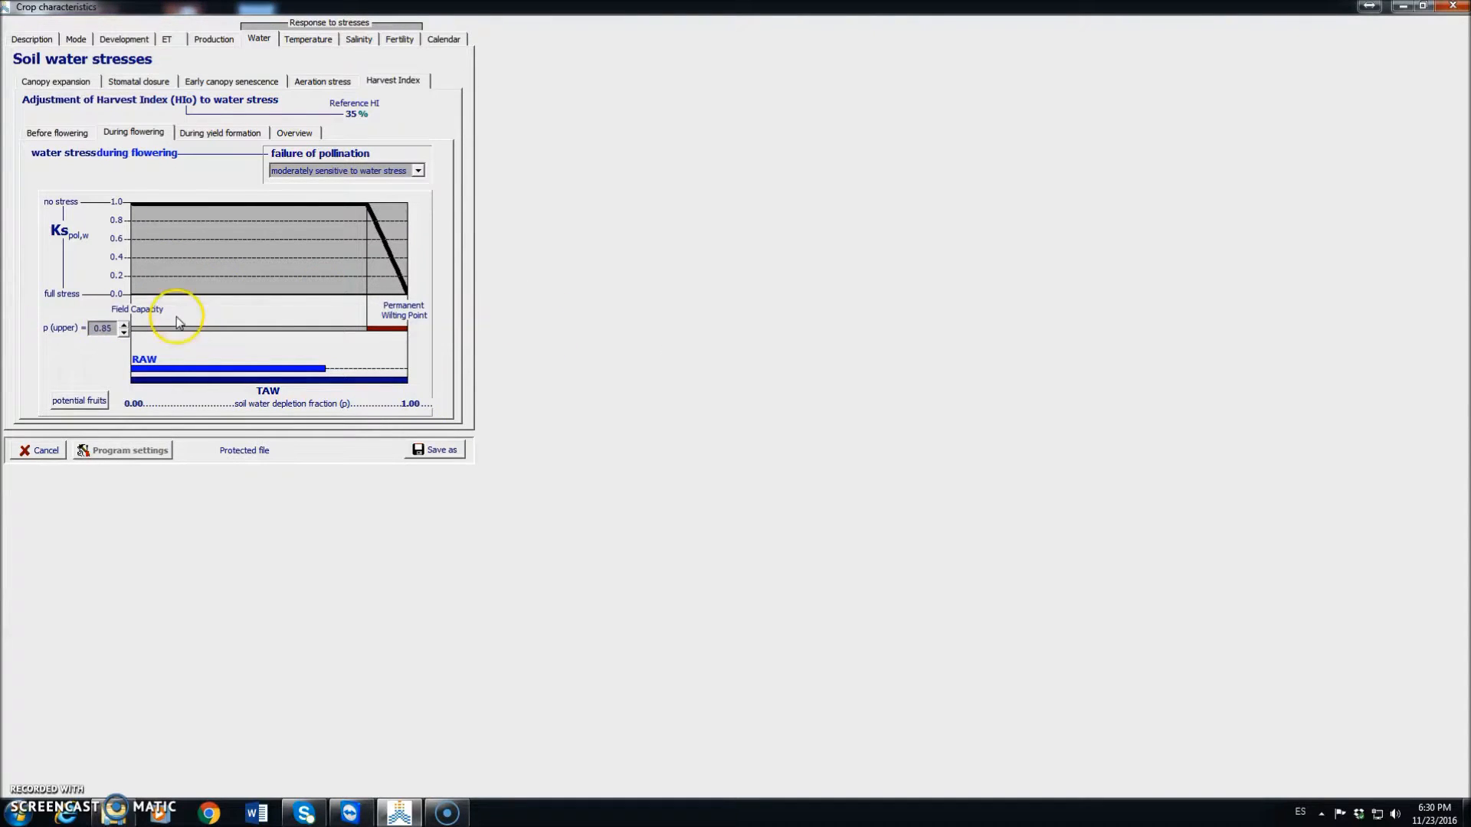
Step: Set the pollination failure threshold p(upper) to 0.95, then display the water stress effects during yield formation
{"action": "double_click", "coordinate": [107, 329]}
{"action": "type", "text": "0"}
{"action": "key", "text": "Return"}
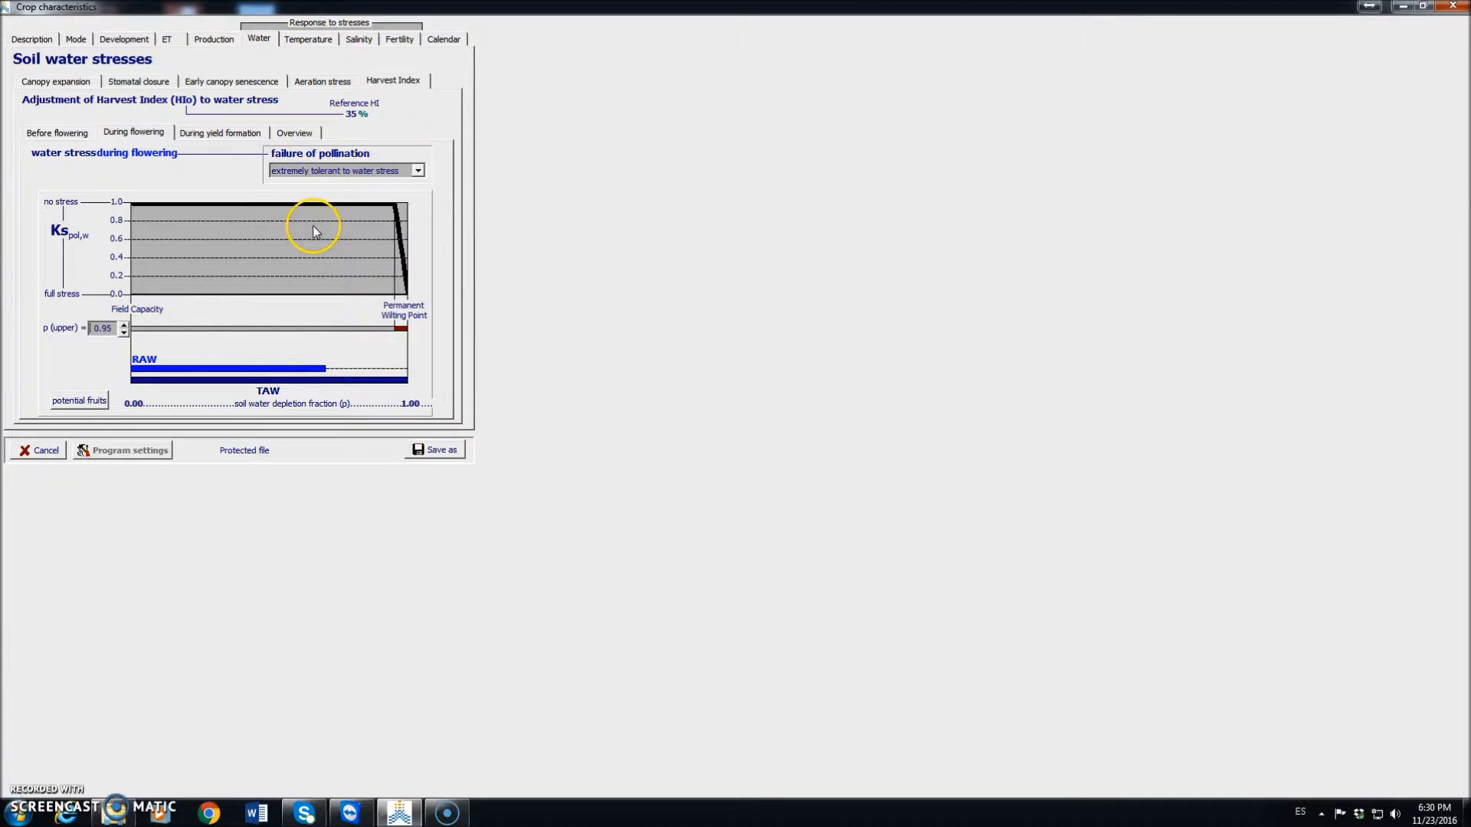
{"action": "left_click", "coordinate": [219, 132]}
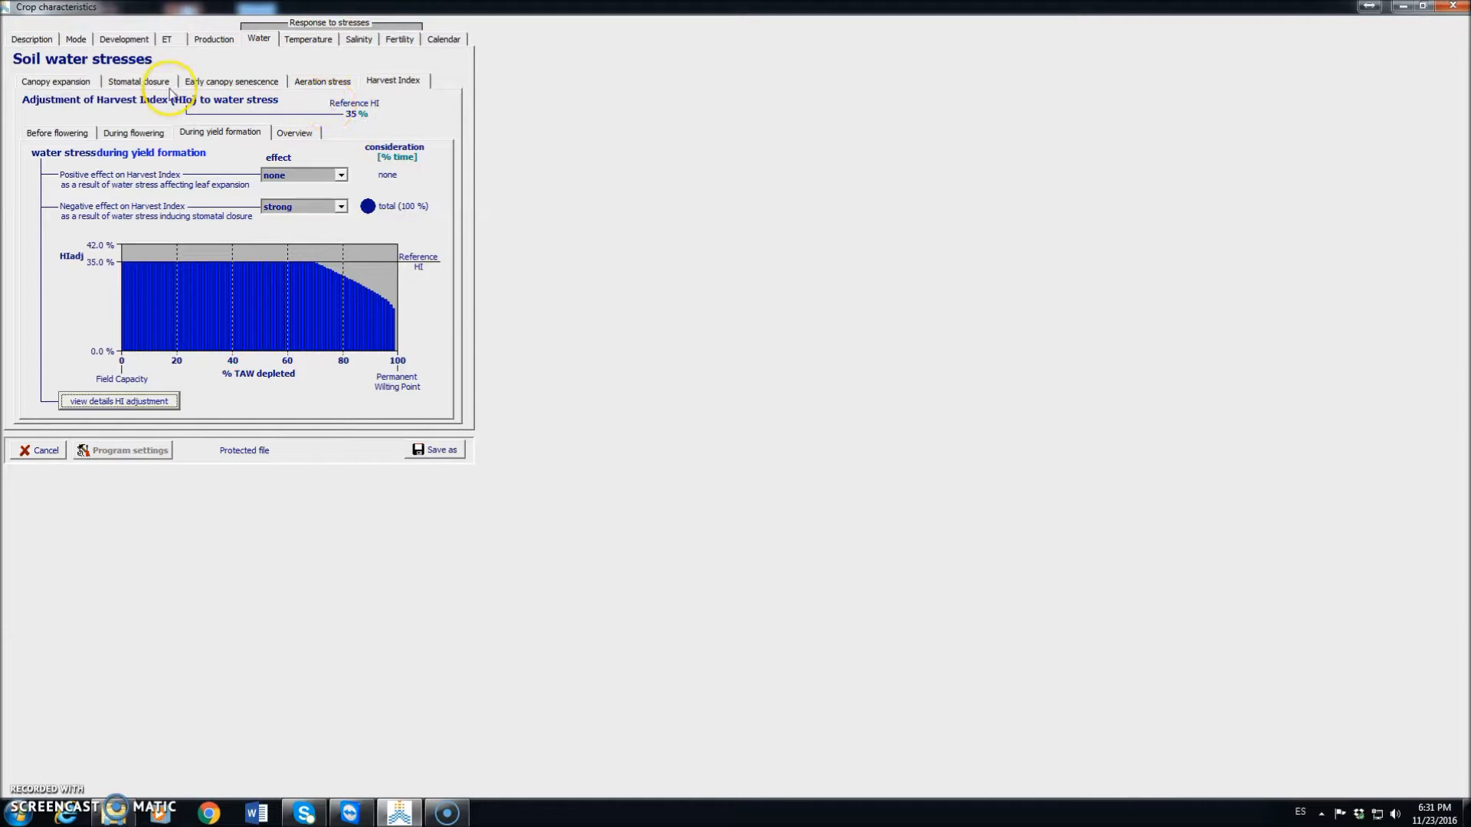
Step: Set the upper limit of the growing degree range for cold stress on biomass production to 8 °C-day
{"action": "left_click", "coordinate": [310, 40]}
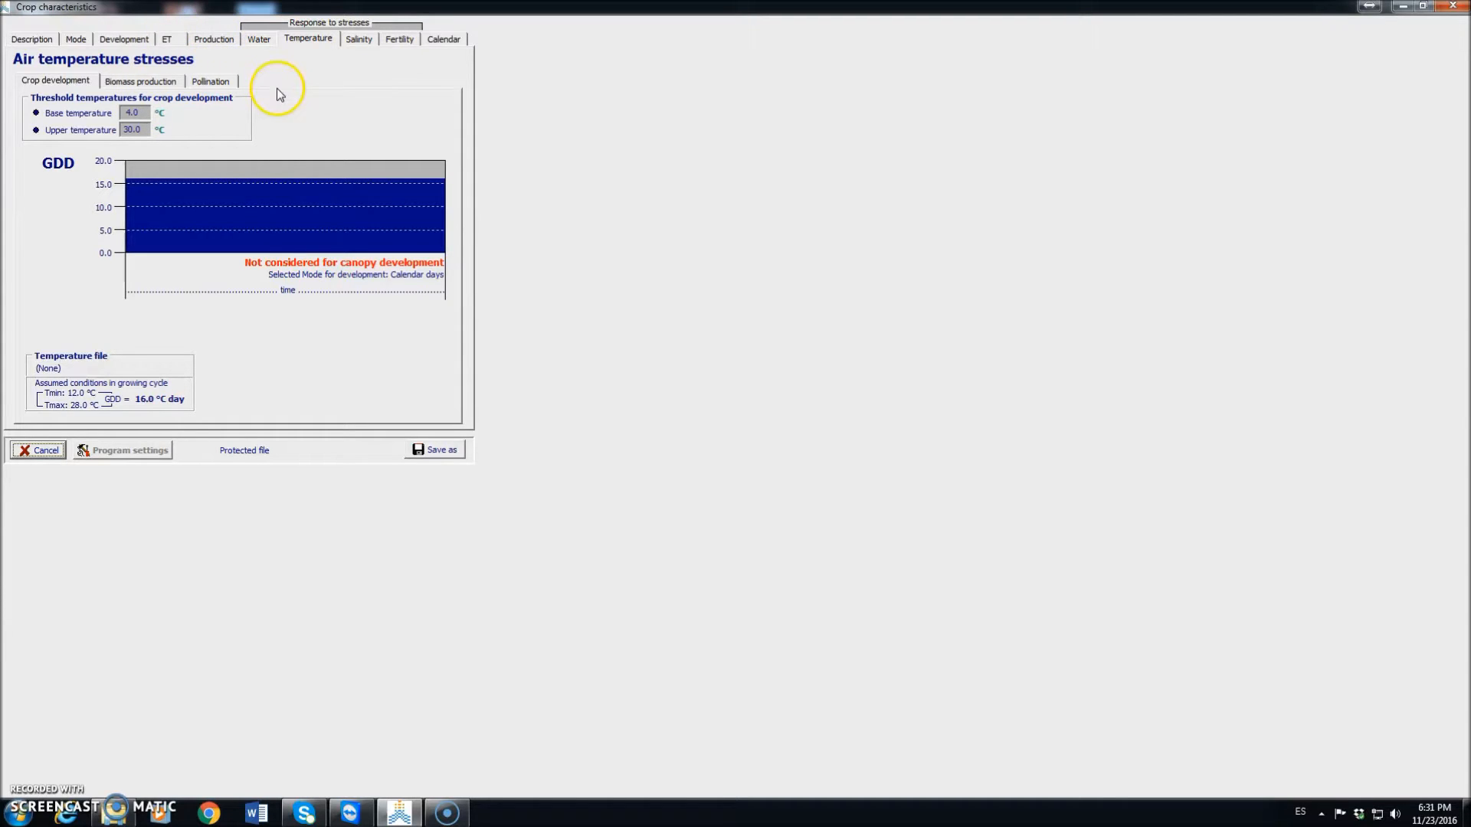
{"action": "left_click", "coordinate": [143, 83]}
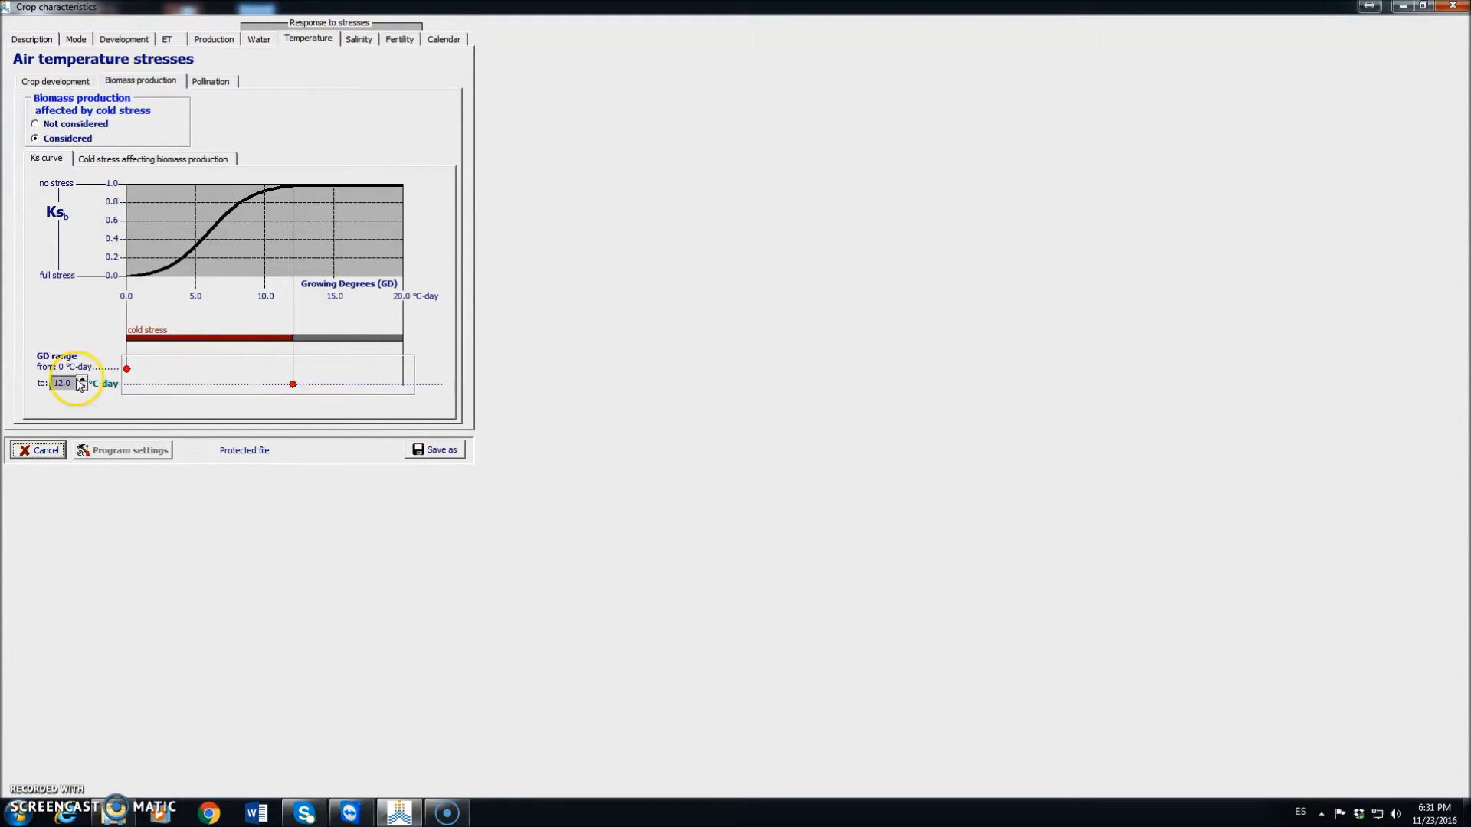
{"action": "left_click_drag", "start_coordinate": [75, 384], "coordinate": [53, 389]}
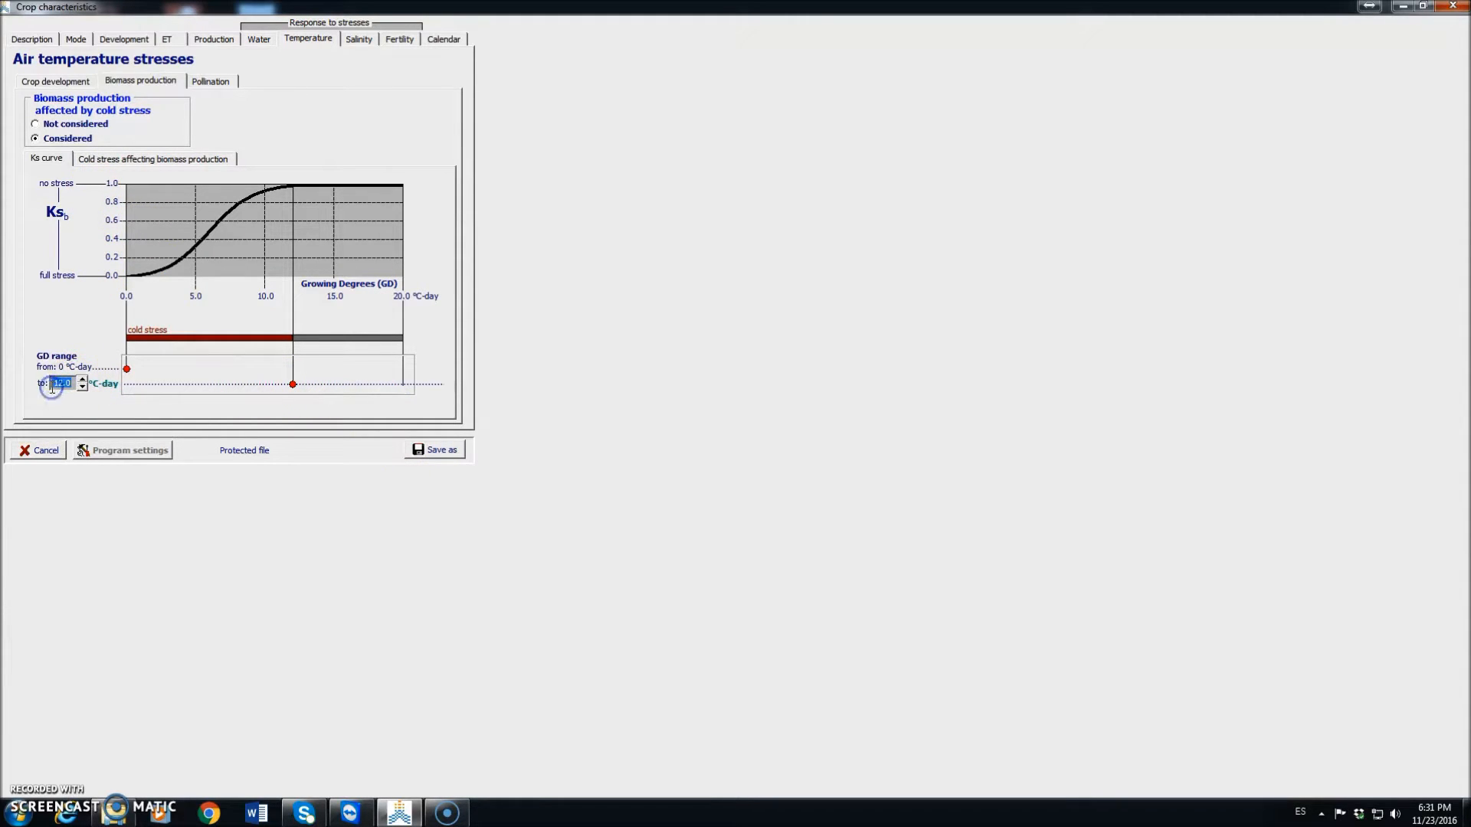
{"action": "type", "text": "8"}
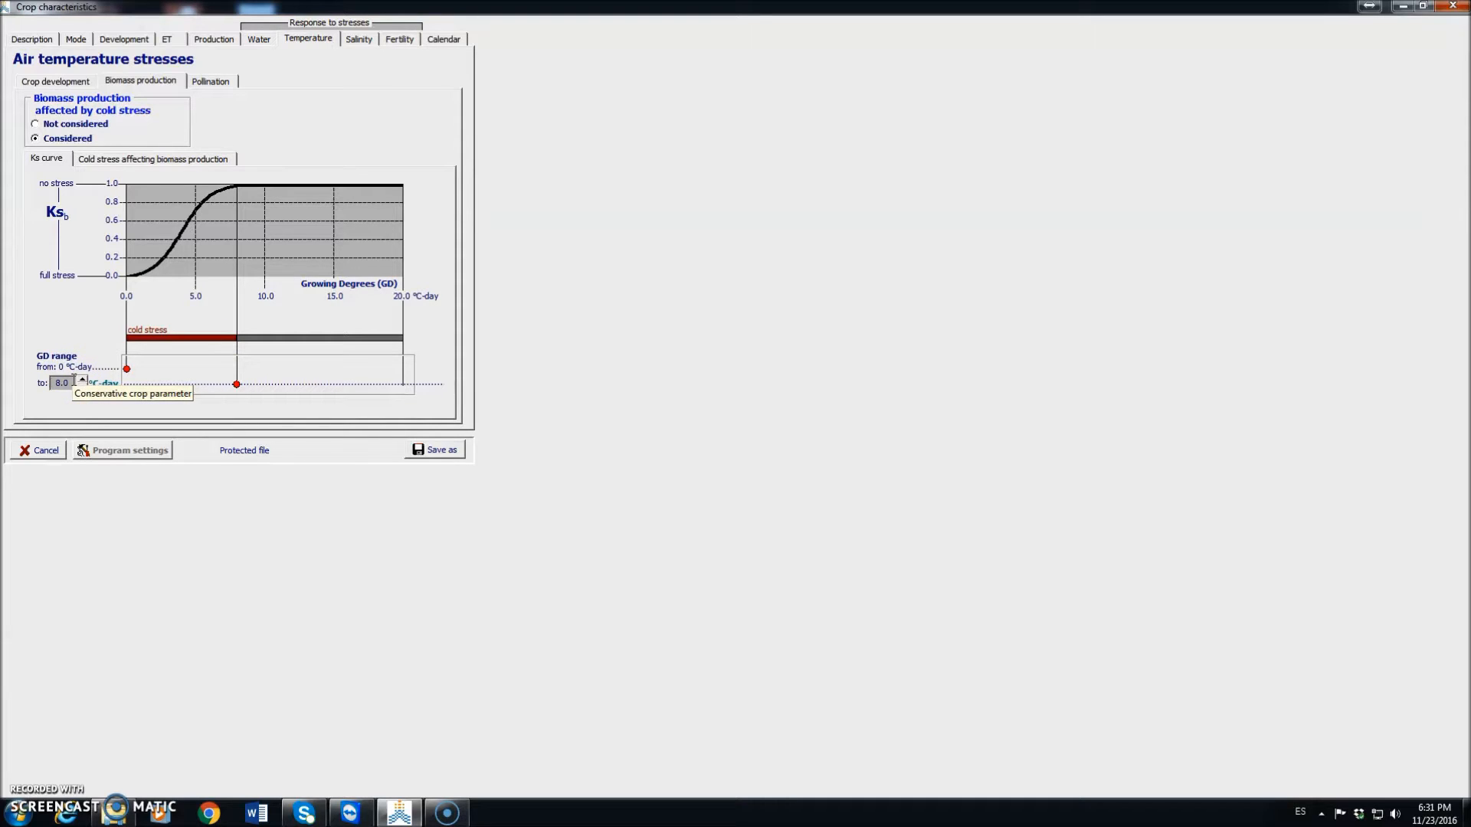
Step: Examine the cold stress affecting biomass production over the growing cycle
{"action": "left_click", "coordinate": [209, 86]}
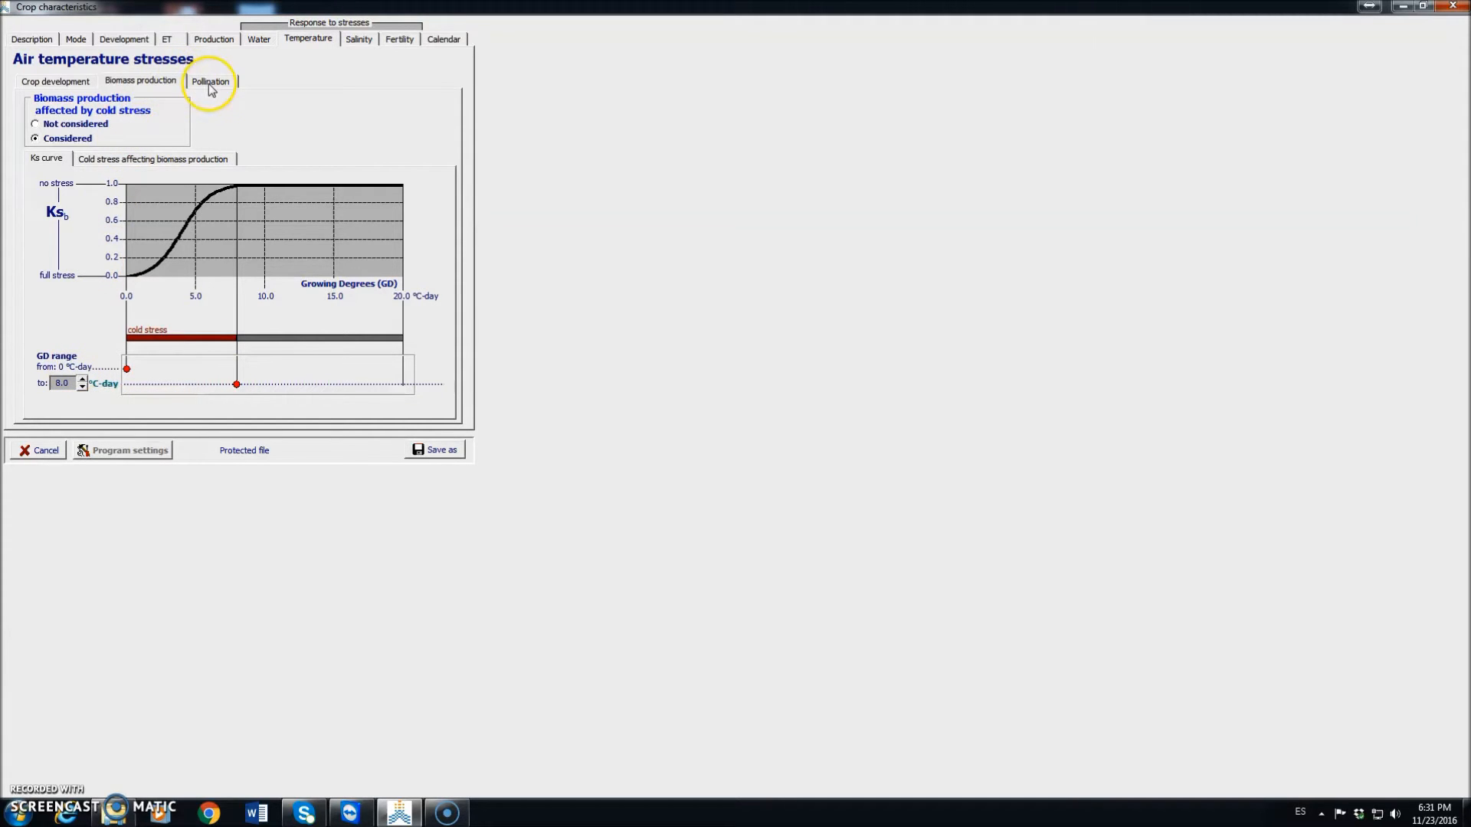
{"action": "left_click", "coordinate": [163, 158]}
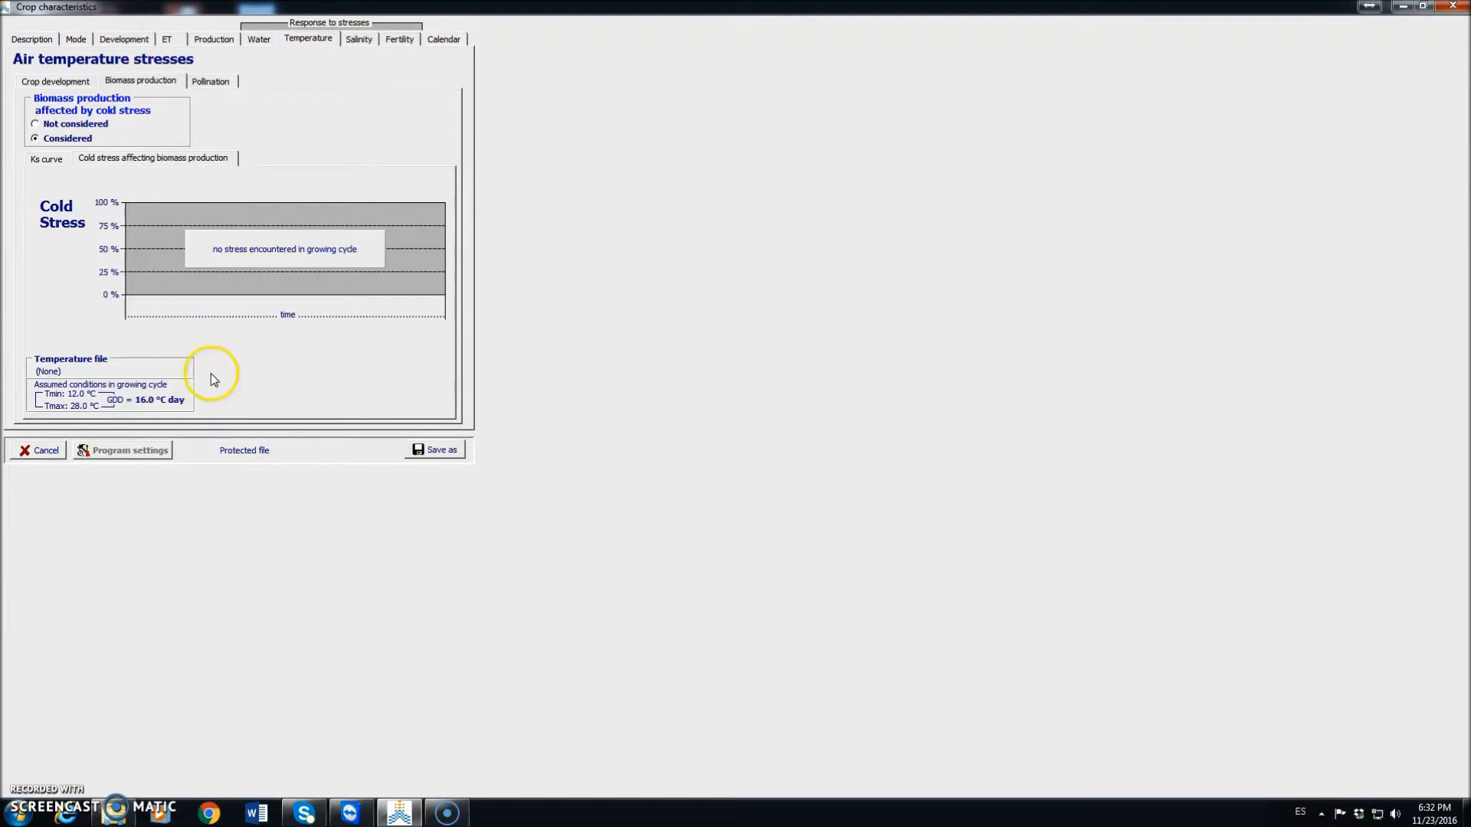
{"action": "left_click", "coordinate": [139, 85]}
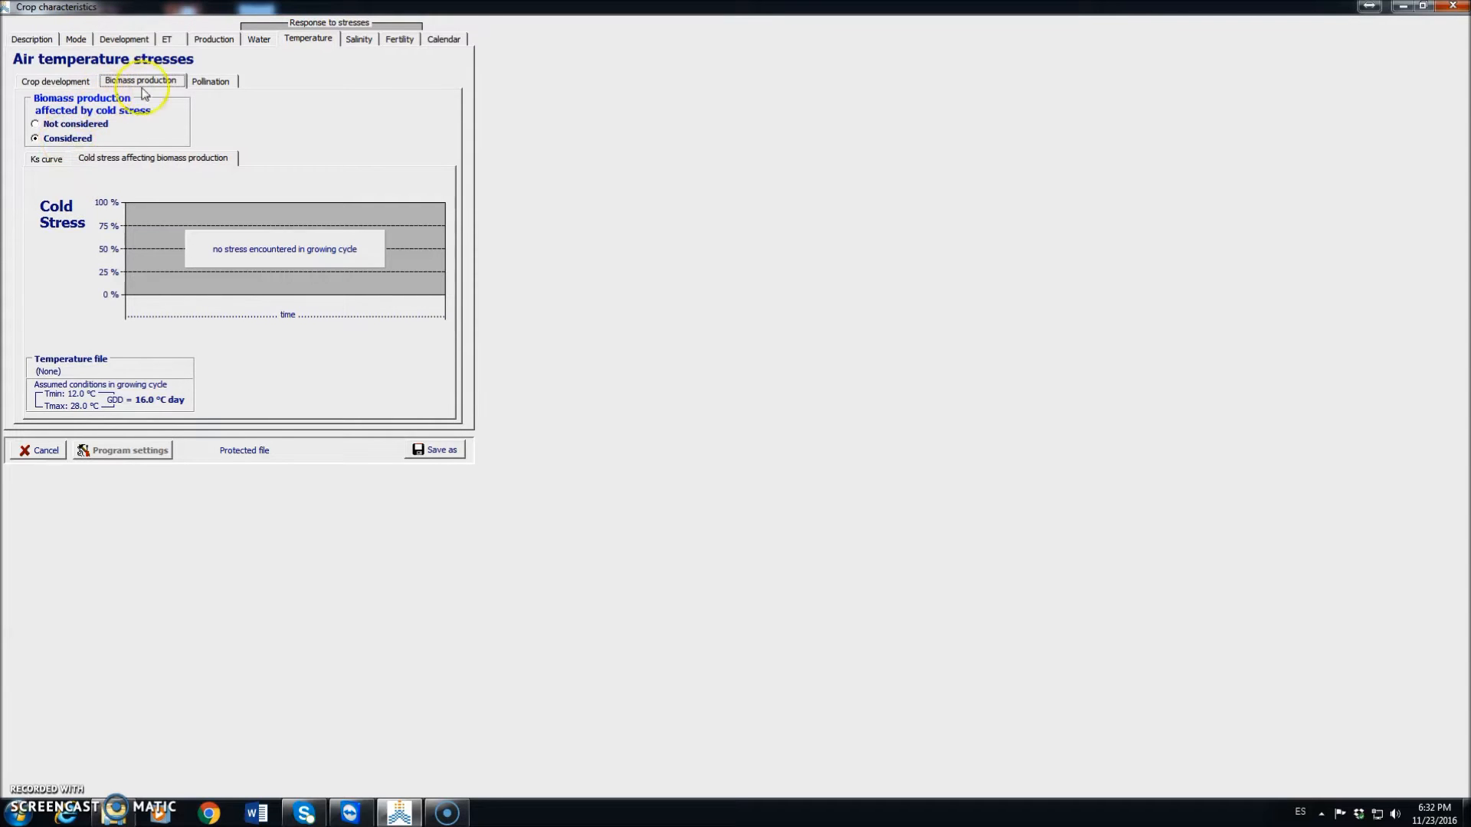
Step: Lower the maximum air temperature threshold at which heat stress starts to affect pollination
{"action": "left_click", "coordinate": [211, 82]}
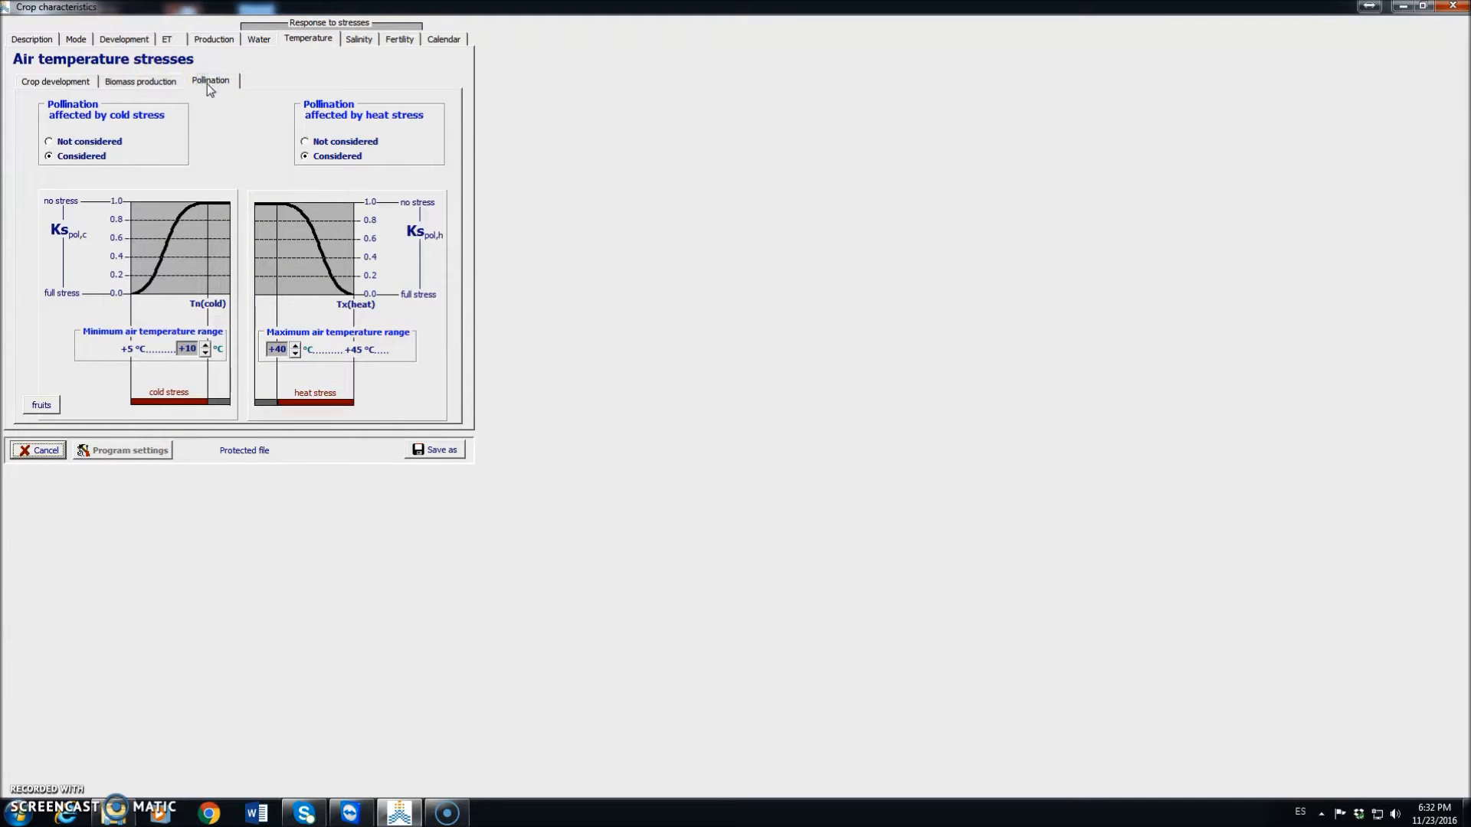
{"action": "left_click", "coordinate": [159, 84]}
{"action": "left_click", "coordinate": [213, 80]}
{"action": "left_click", "coordinate": [296, 354]}
{"action": "left_click", "coordinate": [296, 354]}
{"action": "left_click", "coordinate": [295, 354]}
{"action": "left_click", "coordinate": [296, 354]}
{"action": "left_click", "coordinate": [296, 354]}
{"action": "left_click", "coordinate": [296, 354]}
{"action": "left_click", "coordinate": [296, 354]}
{"action": "left_click", "coordinate": [296, 354]}
{"action": "left_click", "coordinate": [296, 354]}
{"action": "left_click", "coordinate": [296, 354]}
Step: Set the minimum air temperature threshold for cold stress on pollination to 8 °C
{"action": "left_click", "coordinate": [184, 351]}
{"action": "left_click_drag", "start_coordinate": [184, 350], "coordinate": [199, 351]}
{"action": "type", "text": "8"}
Step: Try soil salinity ECe thresholds of 7 dS/m lower and 17 dS/m upper with a convex shape factor
{"action": "left_click", "coordinate": [366, 39]}
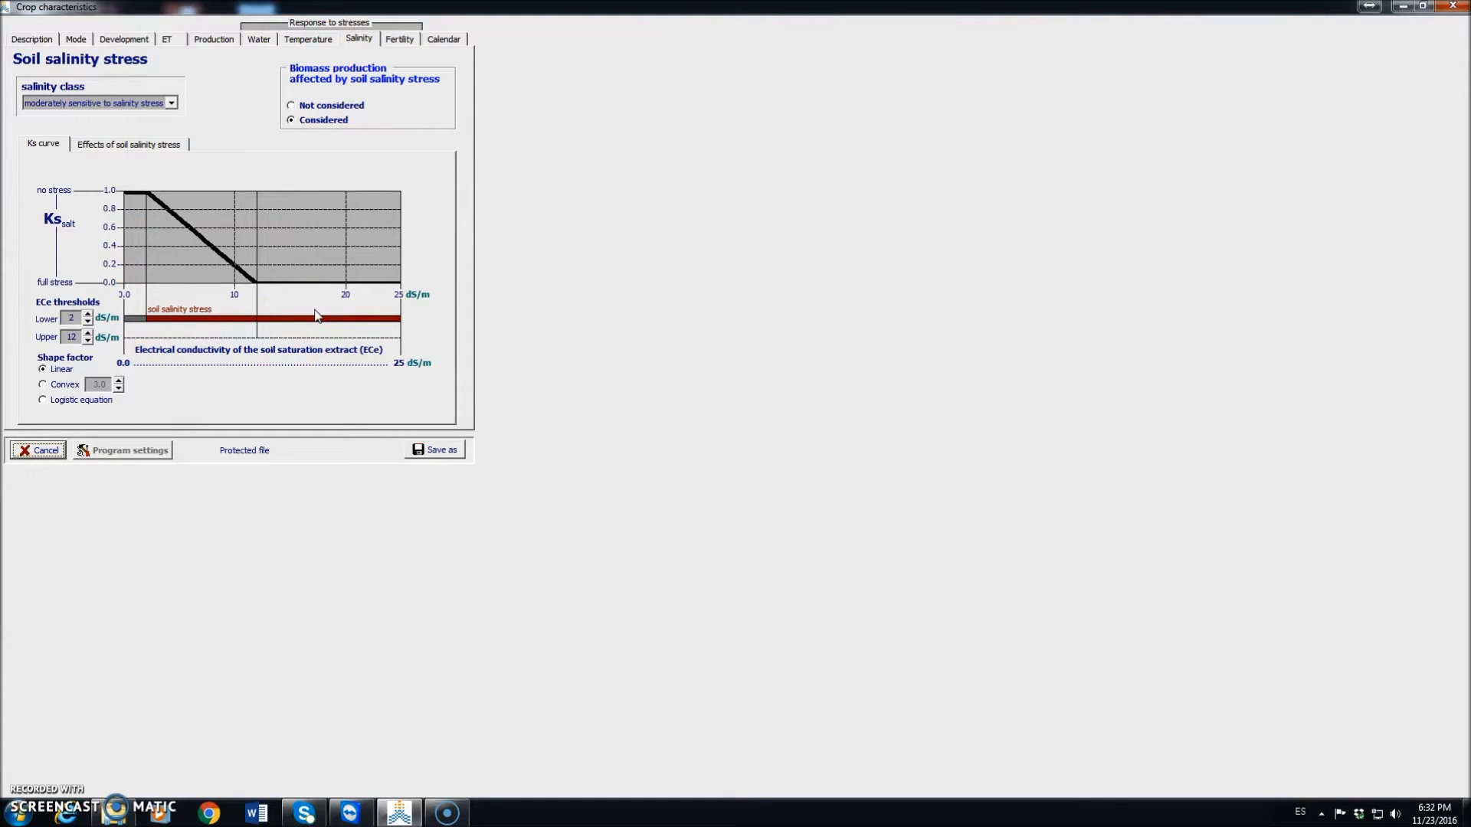
{"action": "left_click", "coordinate": [88, 314]}
{"action": "left_click", "coordinate": [88, 314]}
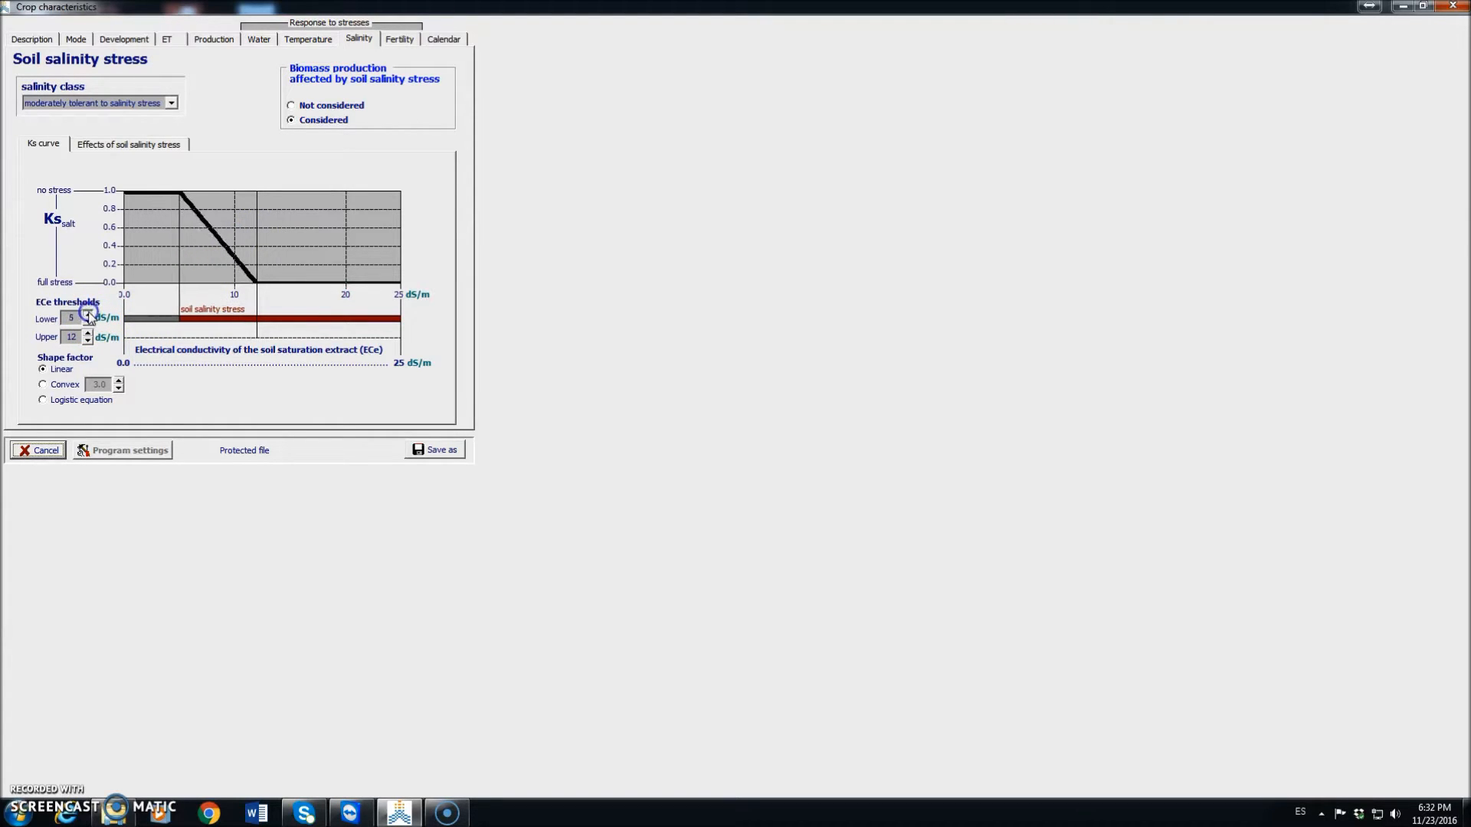
{"action": "left_click", "coordinate": [88, 314]}
{"action": "left_click", "coordinate": [88, 314]}
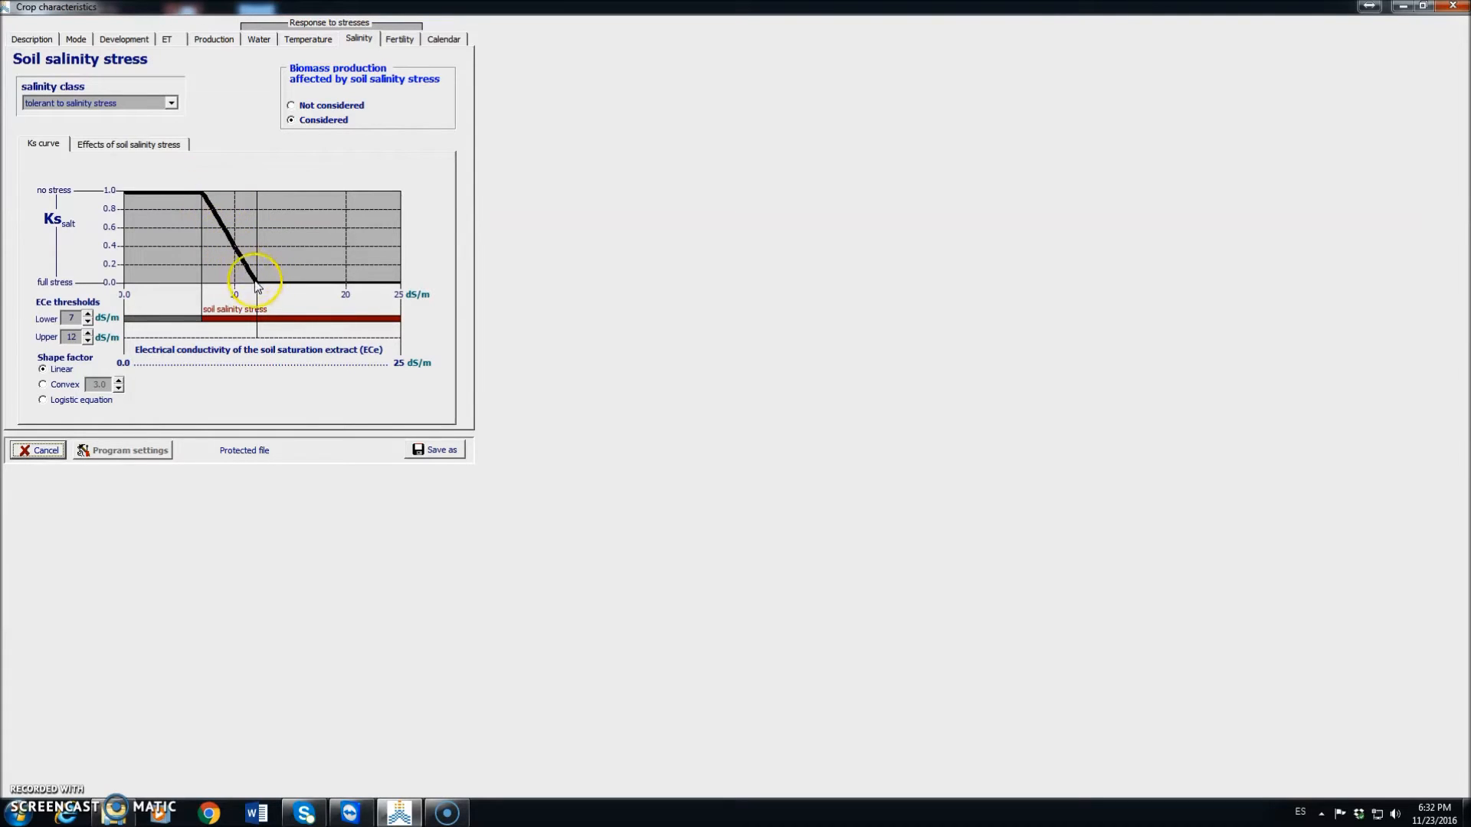
{"action": "left_click", "coordinate": [88, 334]}
{"action": "left_click", "coordinate": [88, 334]}
{"action": "left_click", "coordinate": [89, 334]}
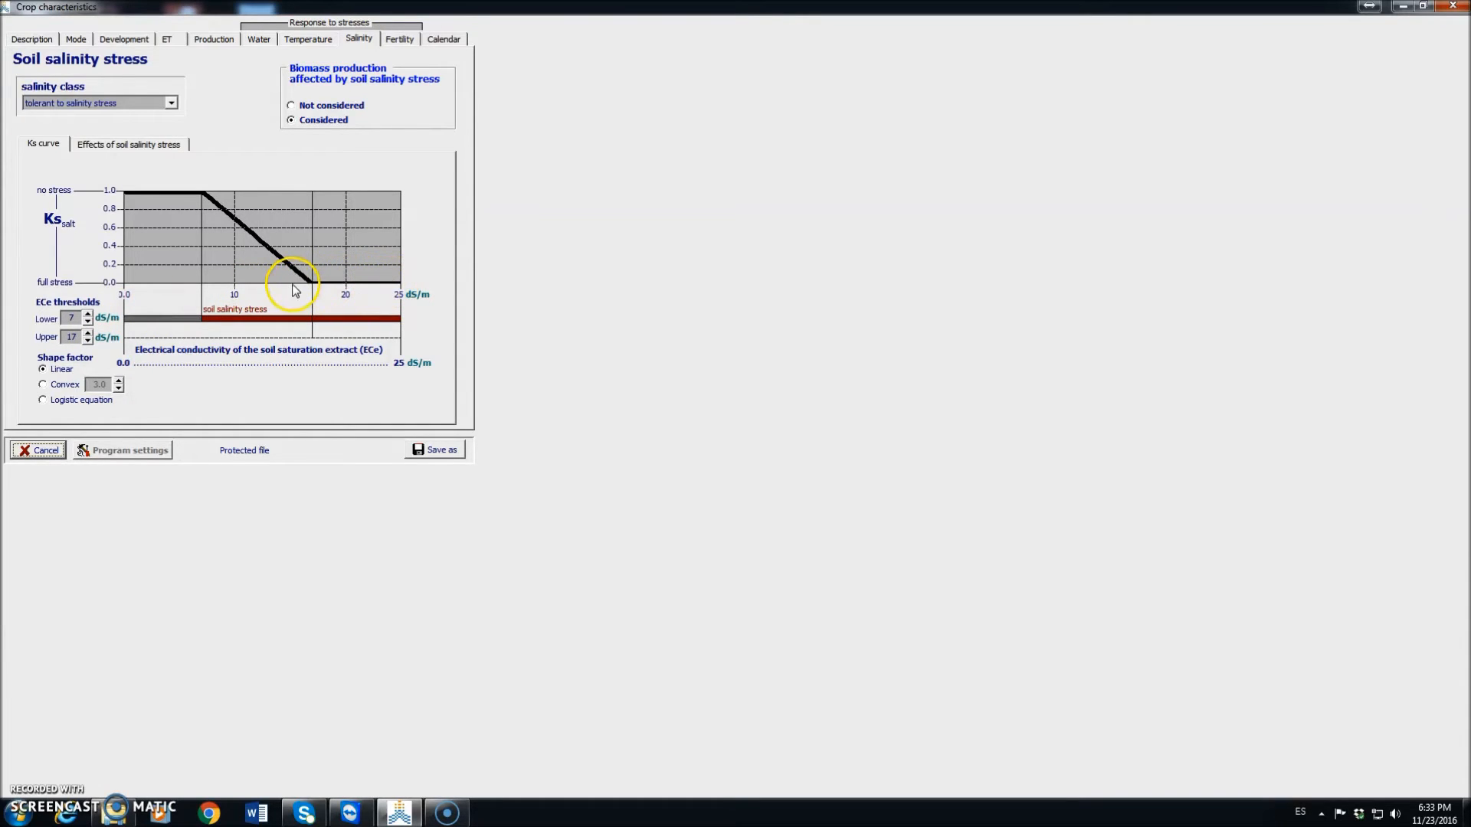
{"action": "left_click", "coordinate": [44, 385]}
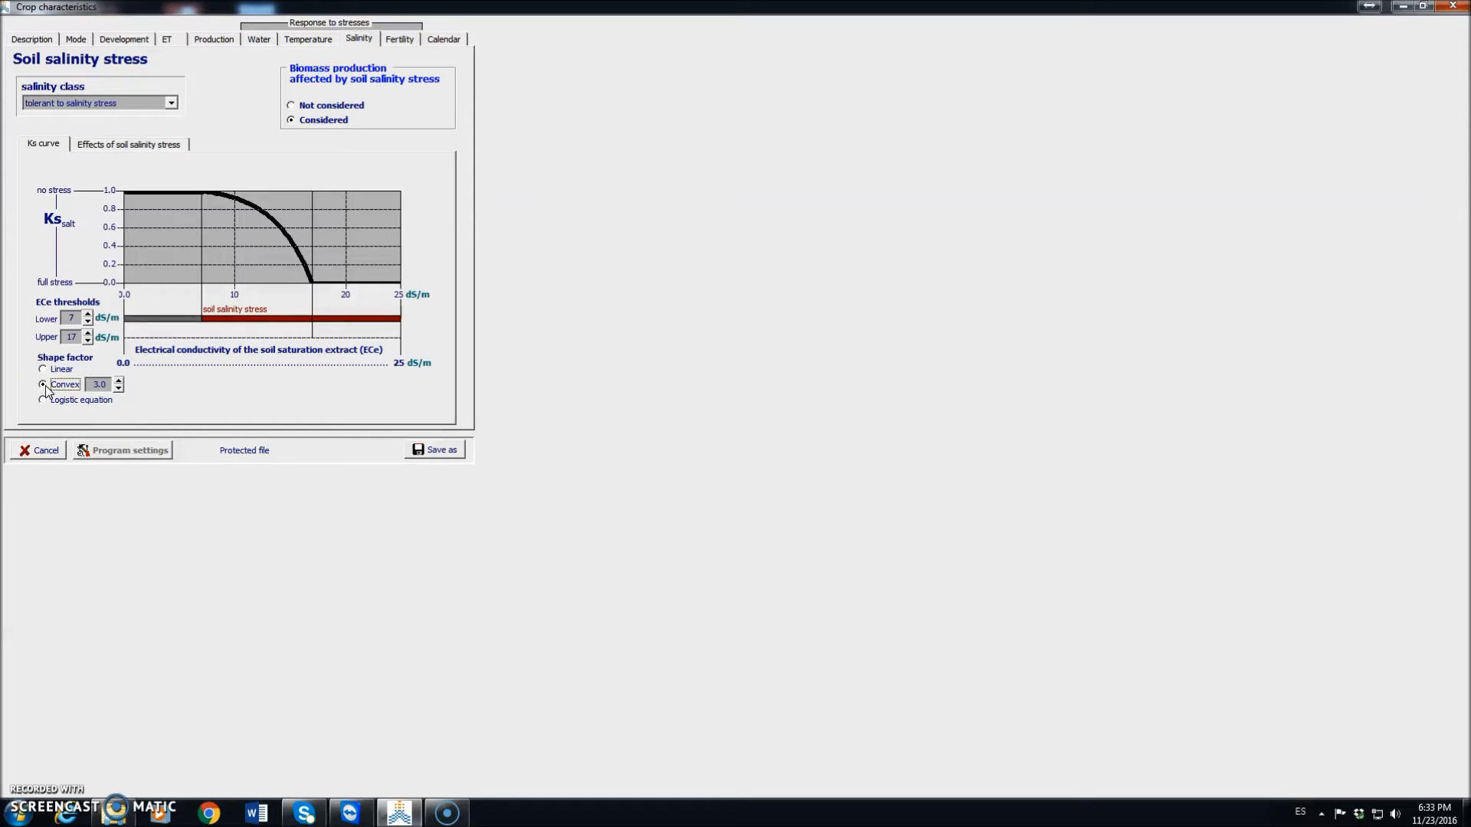
Step: Reset the salinity class to moderately sensitive to salinity stress with a linear shape factor
{"action": "left_click", "coordinate": [171, 102]}
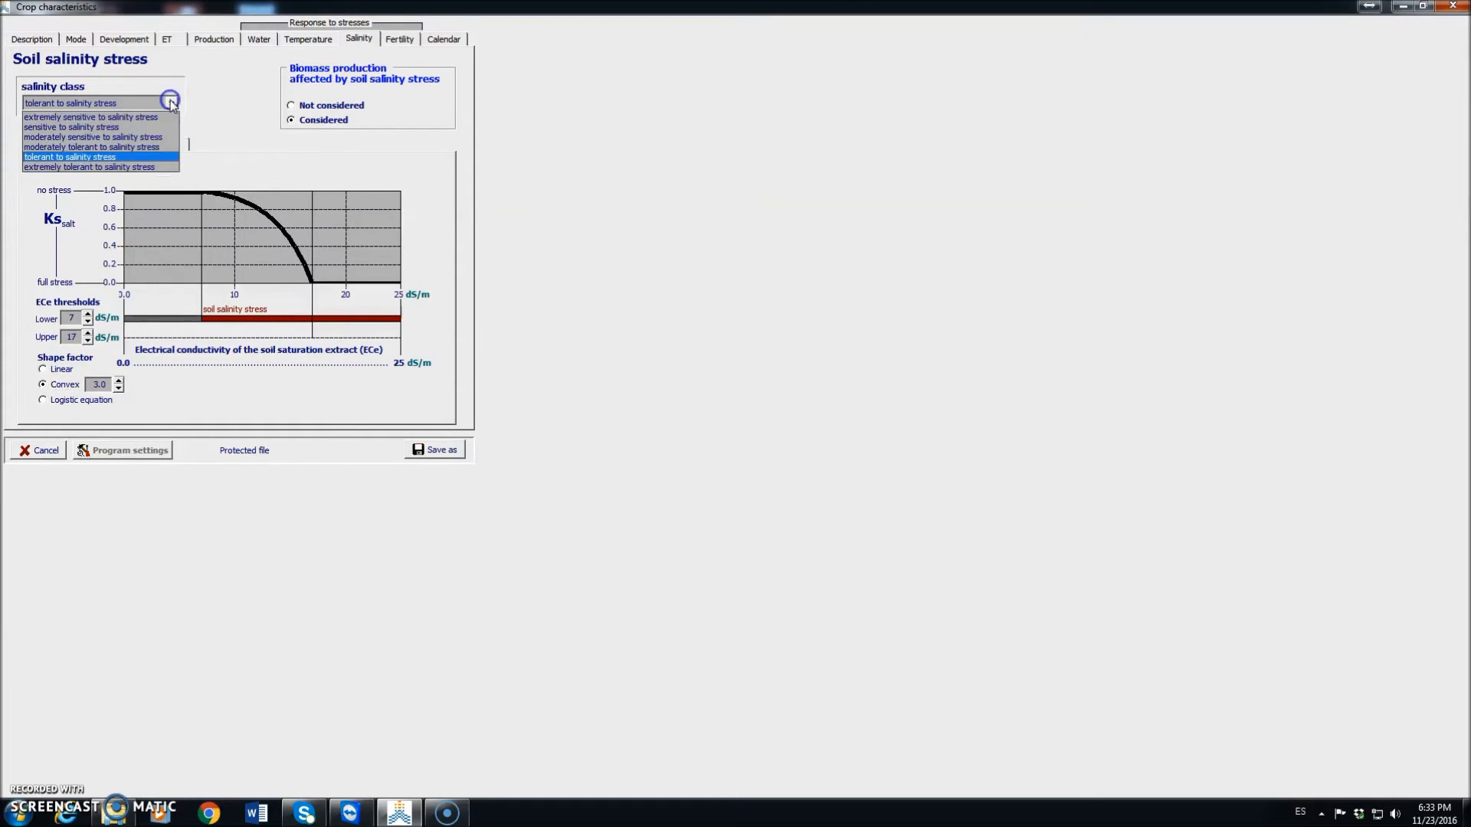
{"action": "left_click", "coordinate": [128, 140]}
{"action": "left_click", "coordinate": [120, 187]}
{"action": "left_click", "coordinate": [43, 368]}
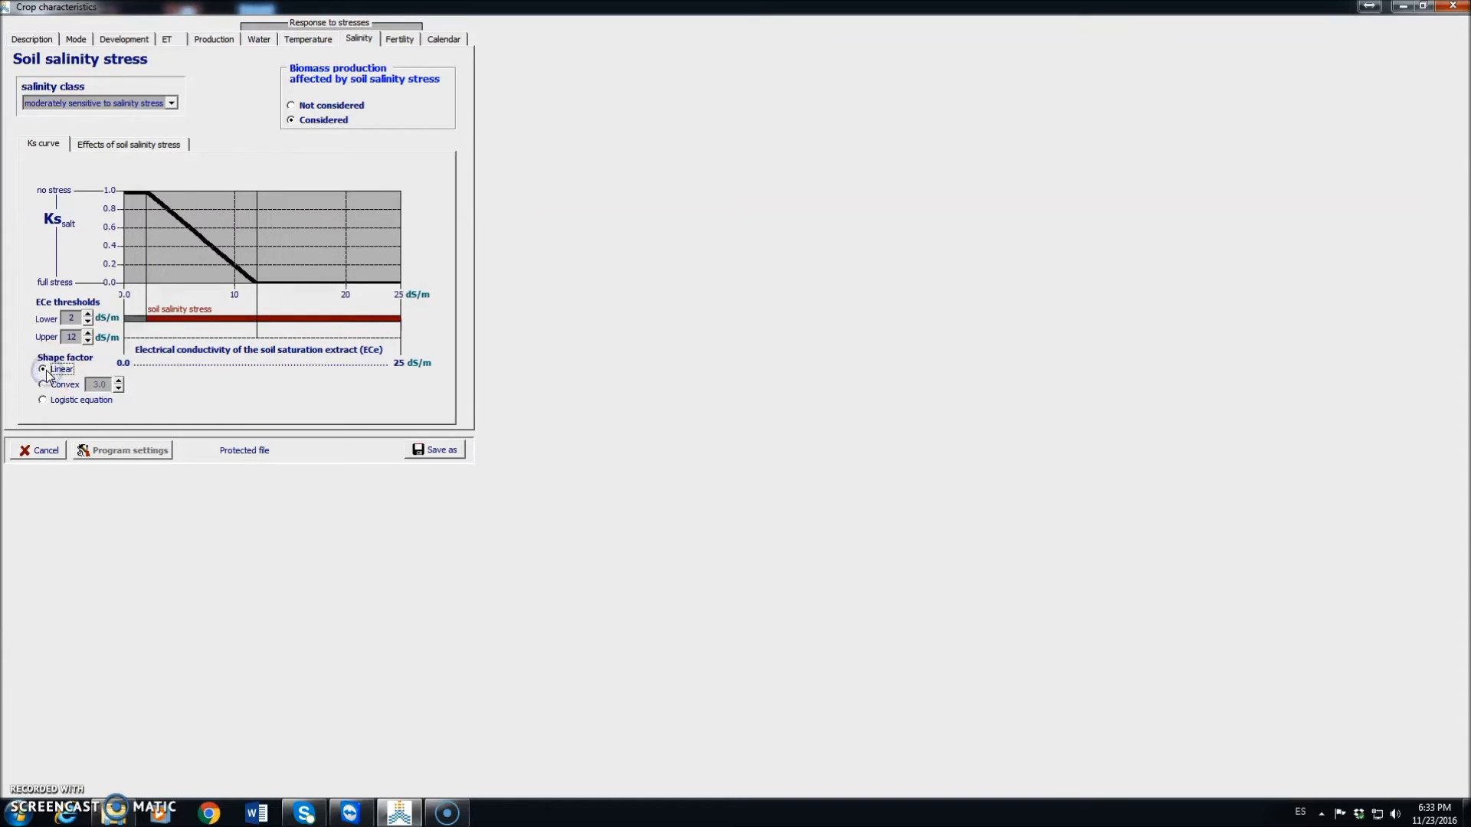
Step: Try the extremely sensitive salinity class, and set the crop to extremely tolerant to salinity stress
{"action": "left_click", "coordinate": [172, 102]}
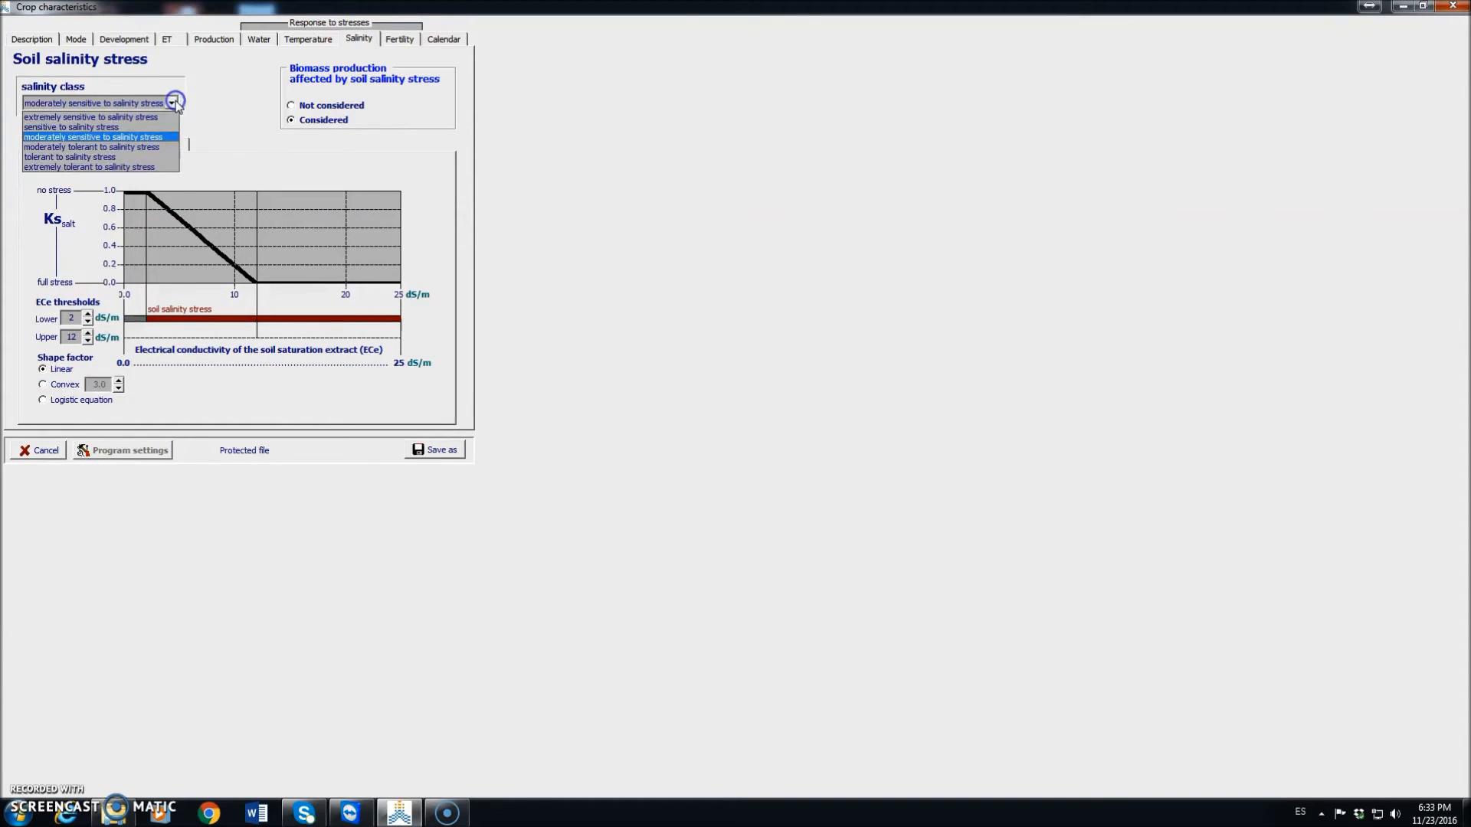
{"action": "left_click", "coordinate": [122, 118]}
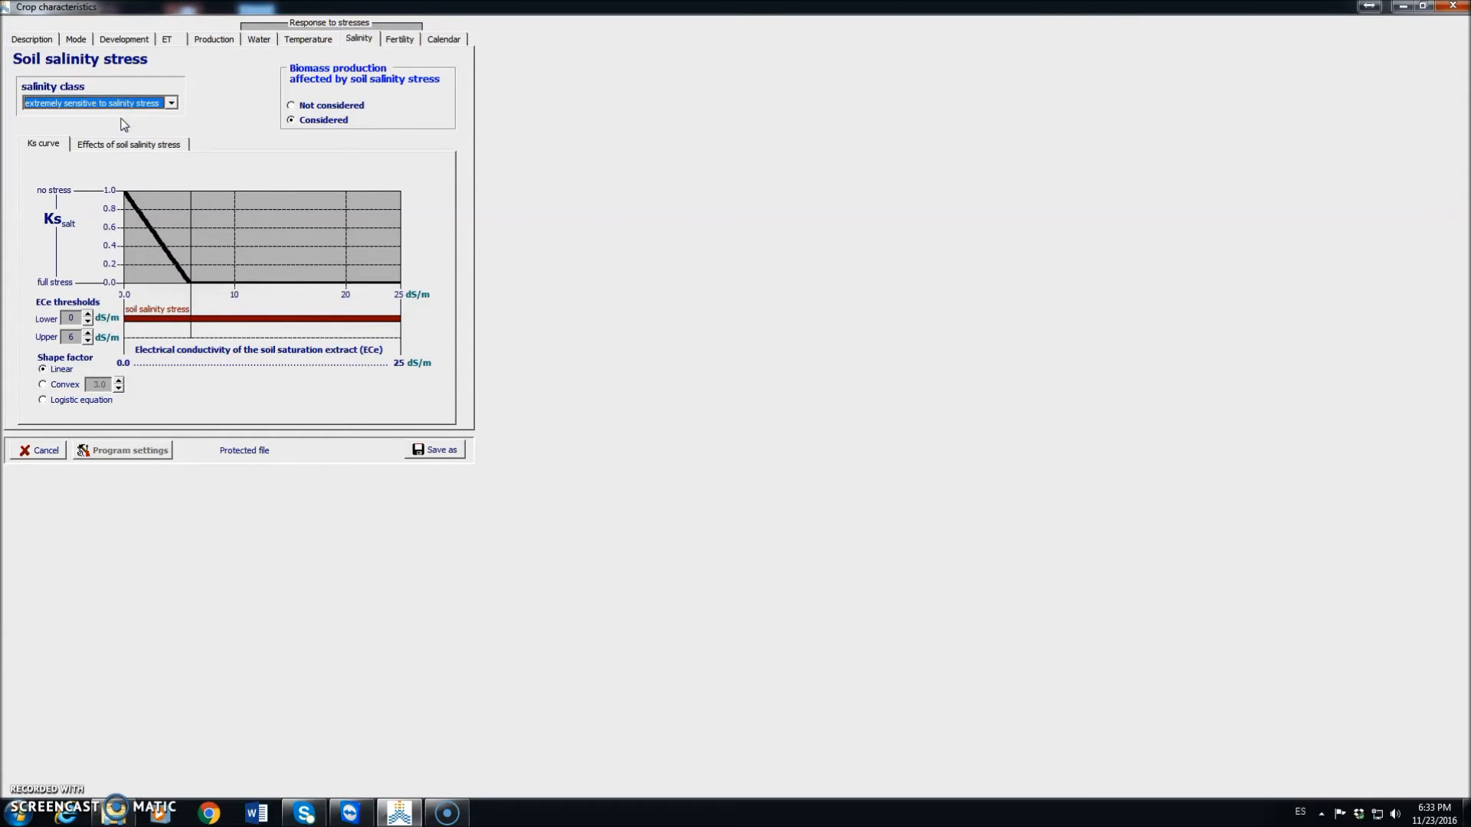
{"action": "left_click", "coordinate": [171, 103]}
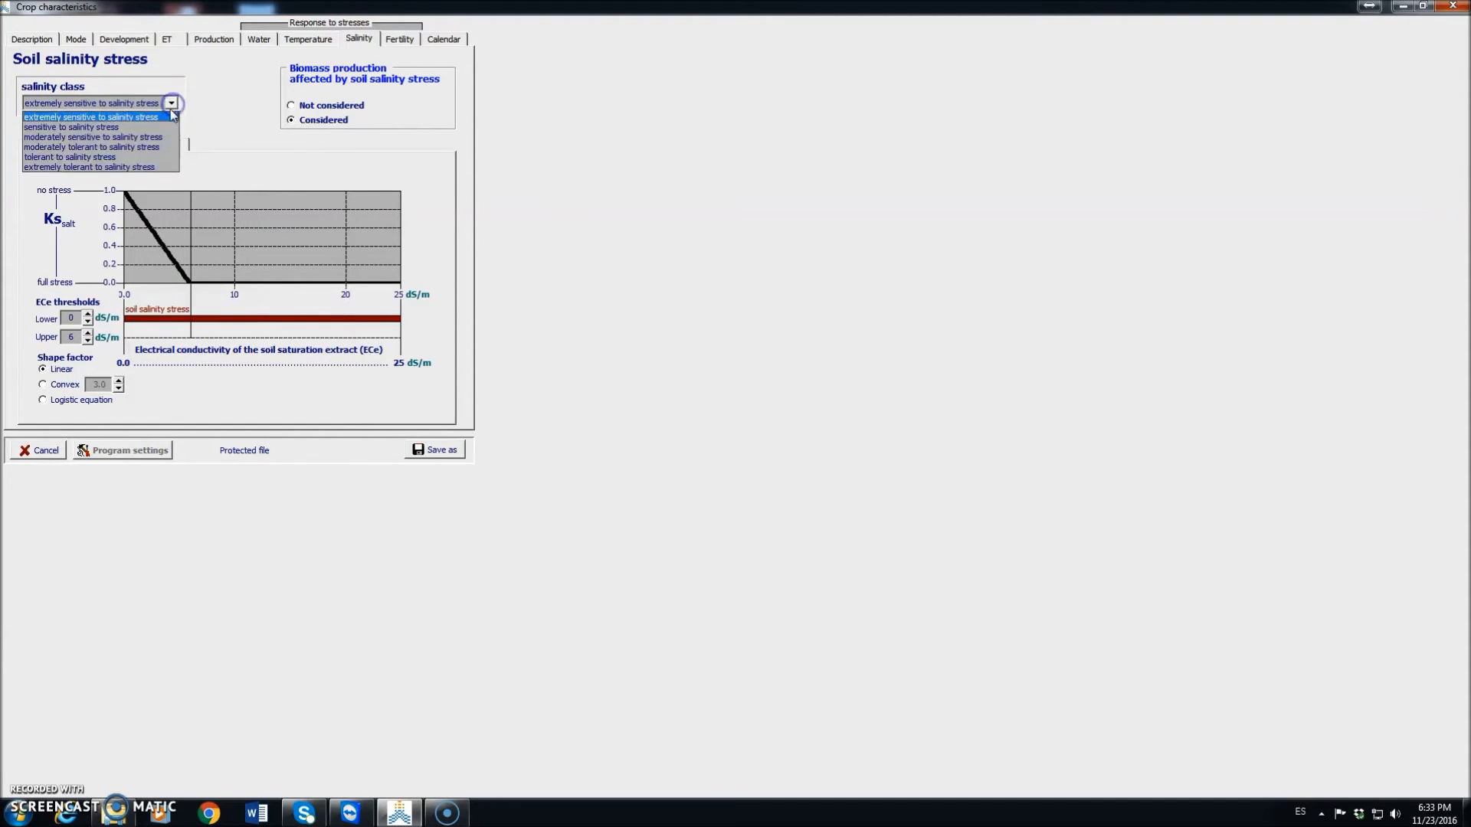
{"action": "left_click", "coordinate": [142, 167]}
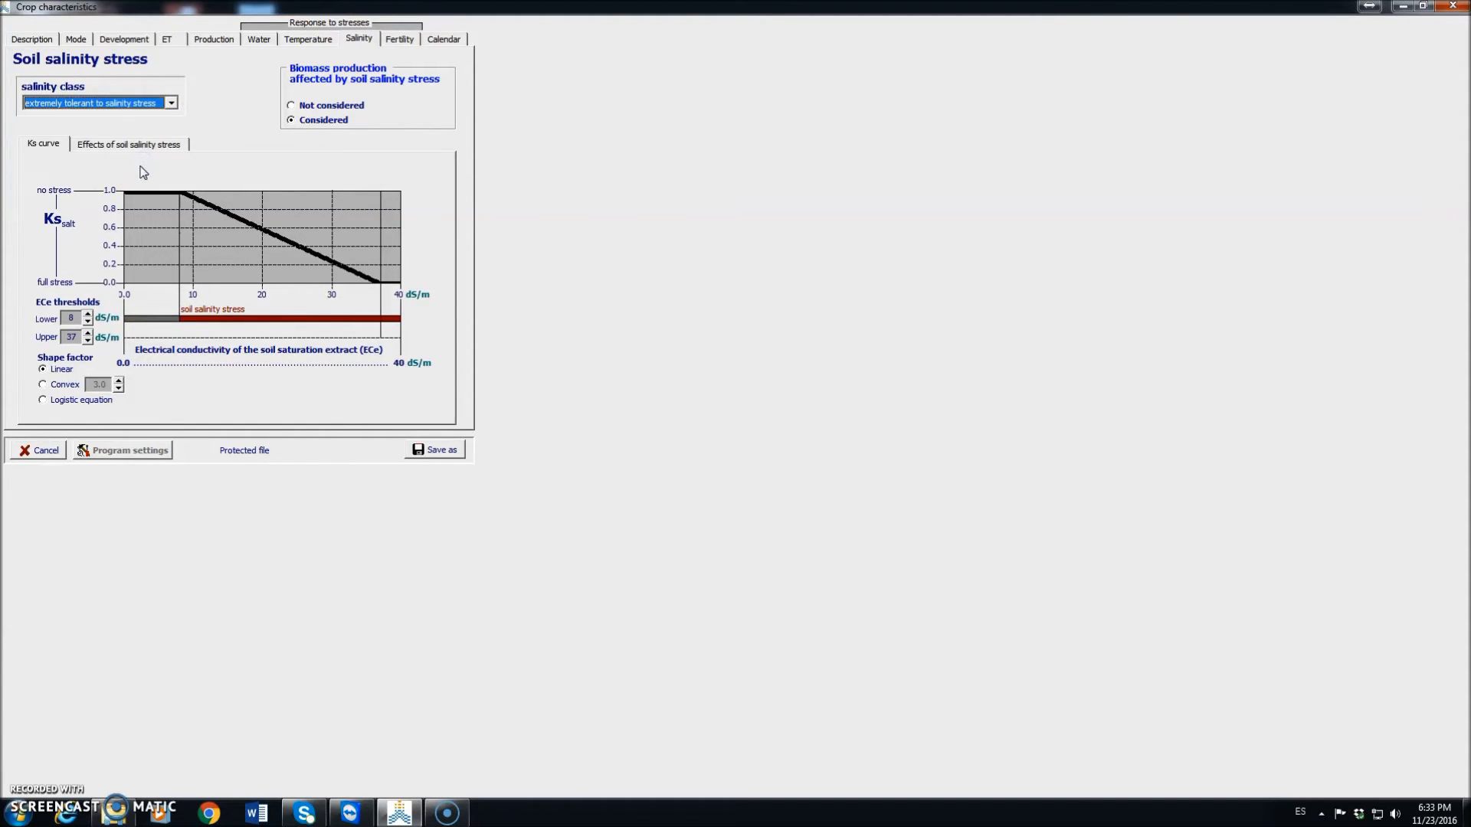
Step: Examine the settings for the effects of soil salinity stress on biomass production
{"action": "left_click", "coordinate": [148, 147]}
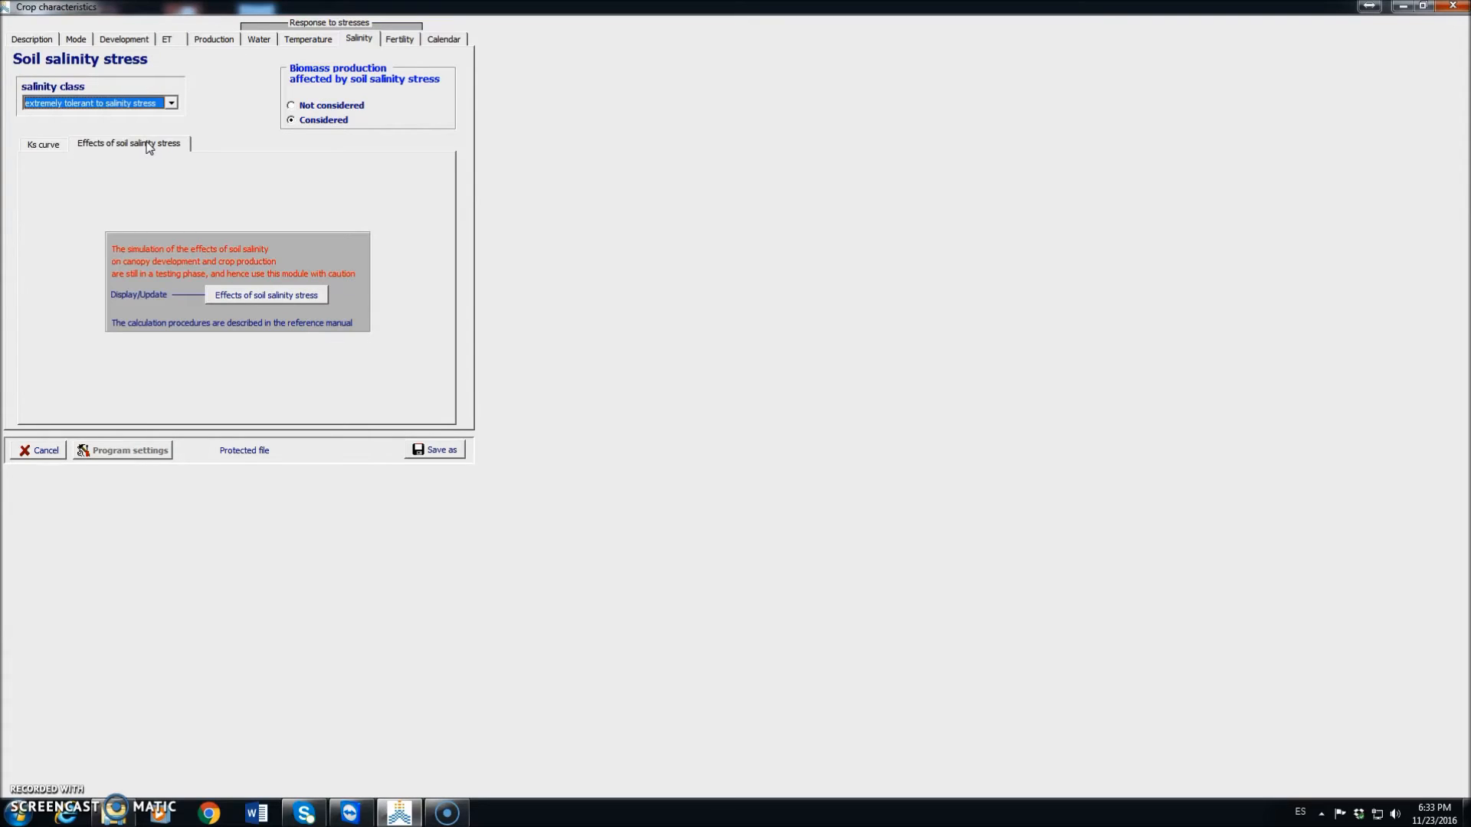
{"action": "left_click", "coordinate": [253, 295]}
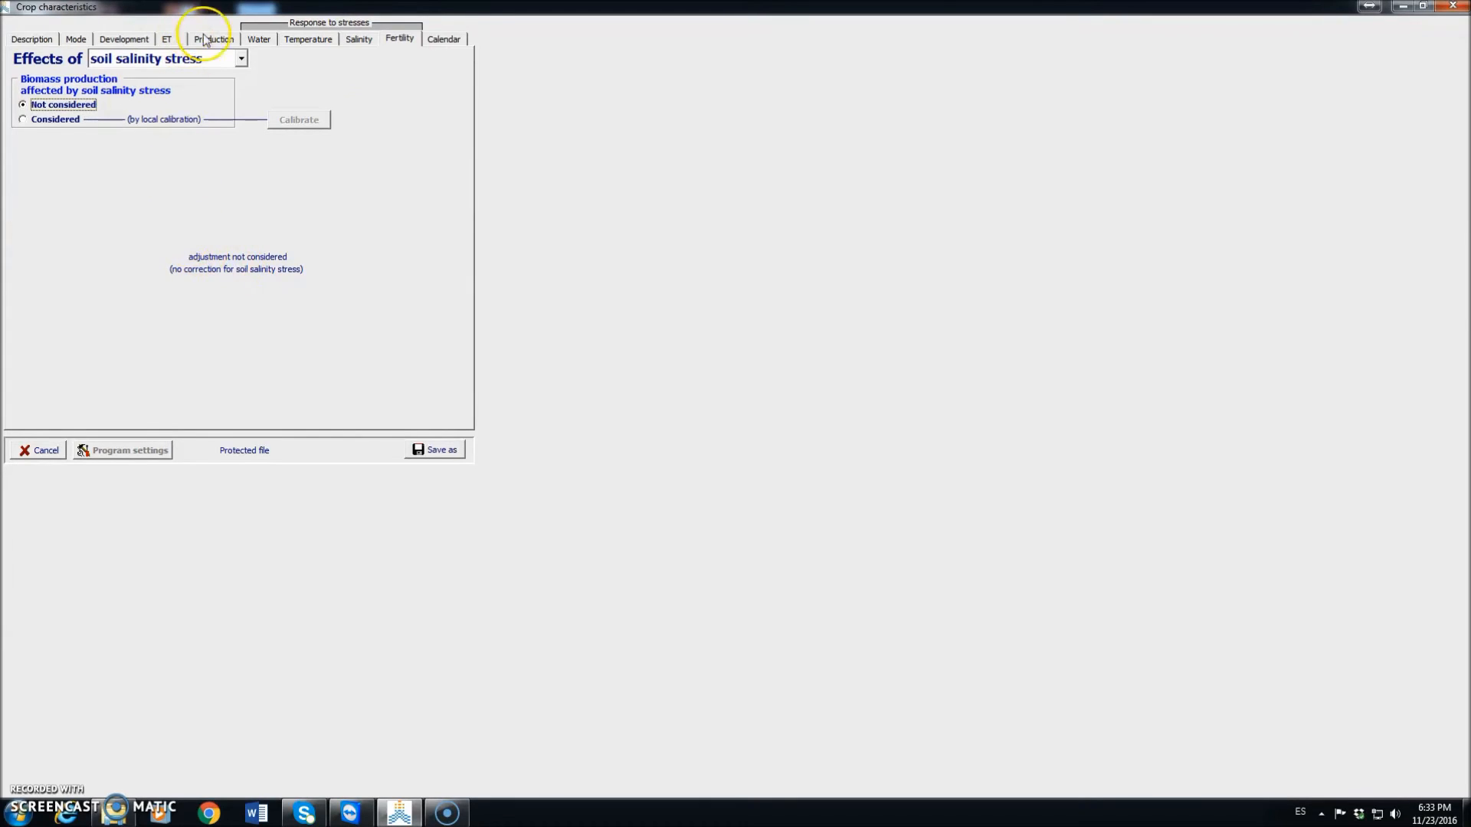
{"action": "left_click", "coordinate": [316, 39]}
{"action": "left_click", "coordinate": [405, 42]}
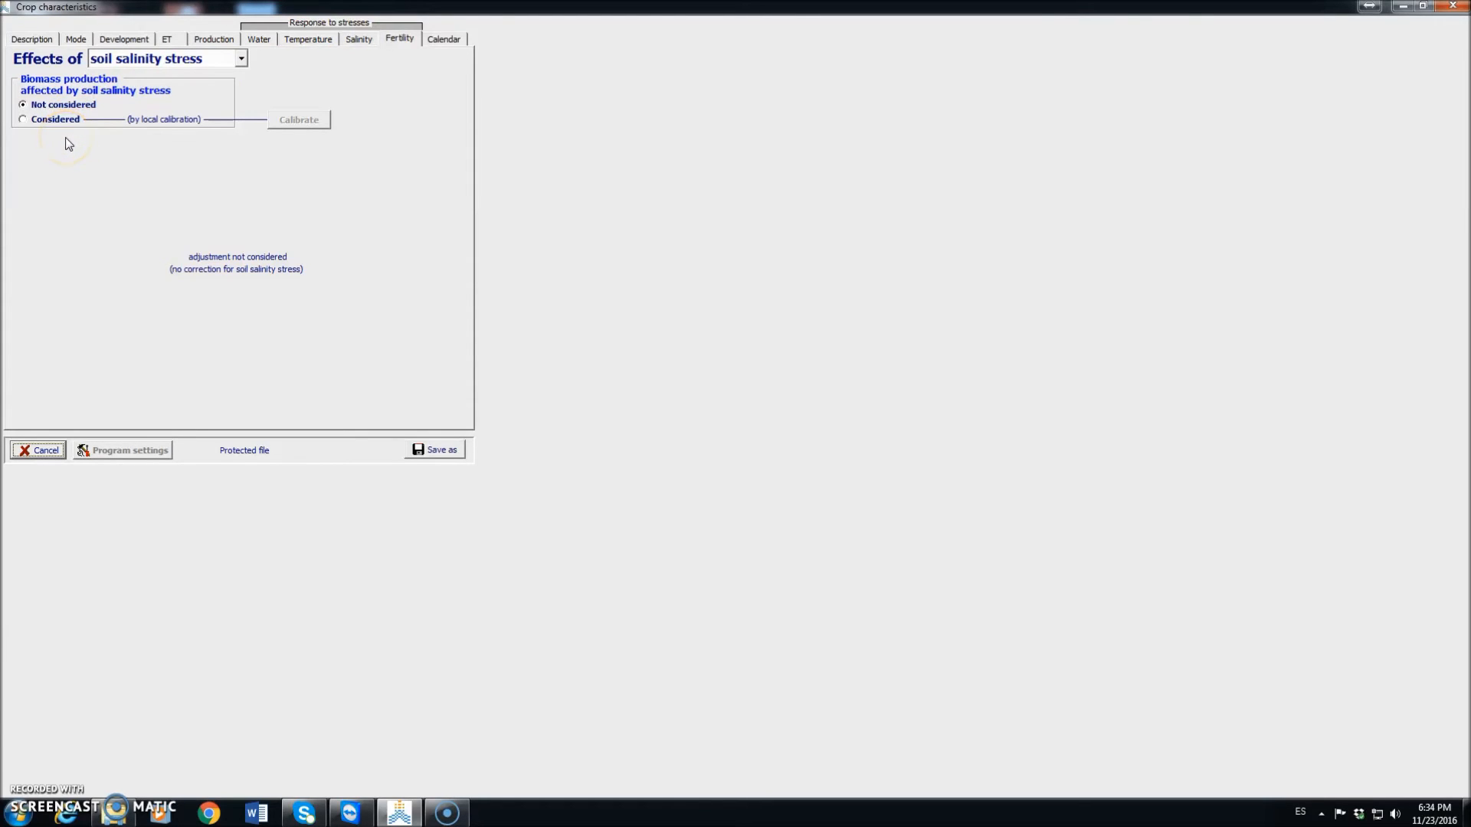
Step: Review the crop calendar and save the adjusted crop as girasol.CRO
{"action": "left_click", "coordinate": [445, 39]}
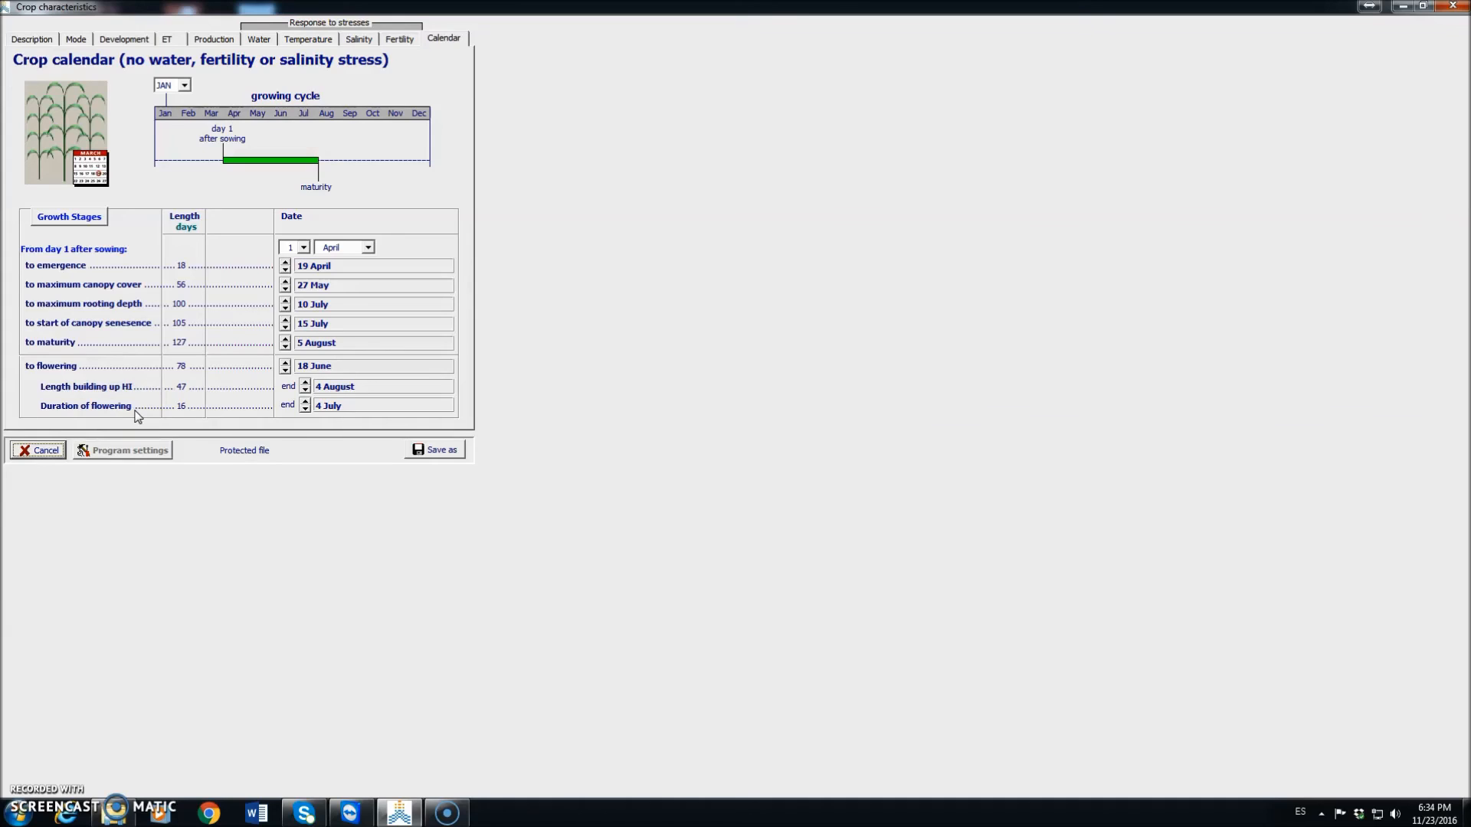
{"action": "left_click", "coordinate": [442, 451]}
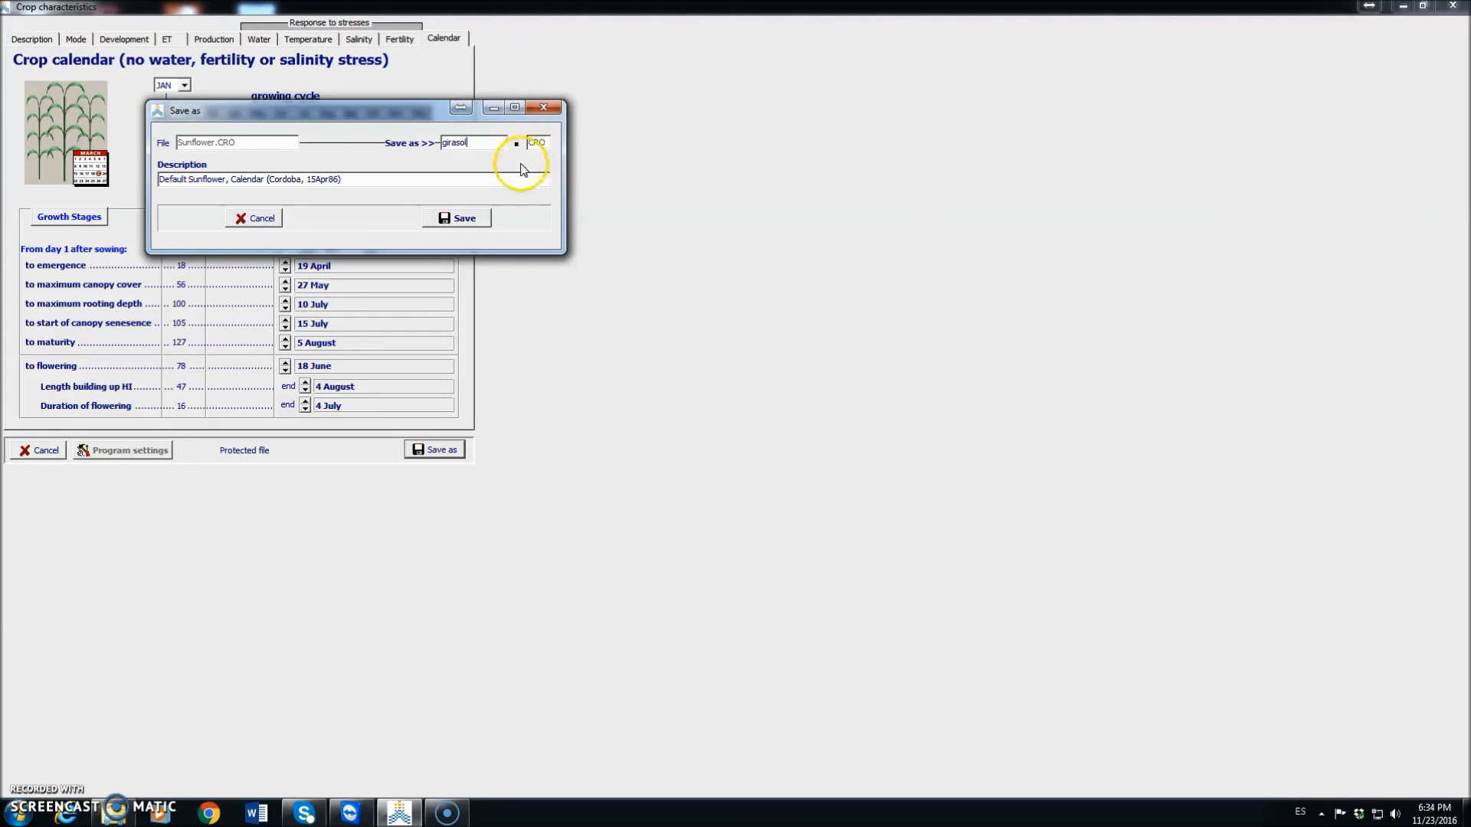
{"action": "left_click", "coordinate": [456, 220]}
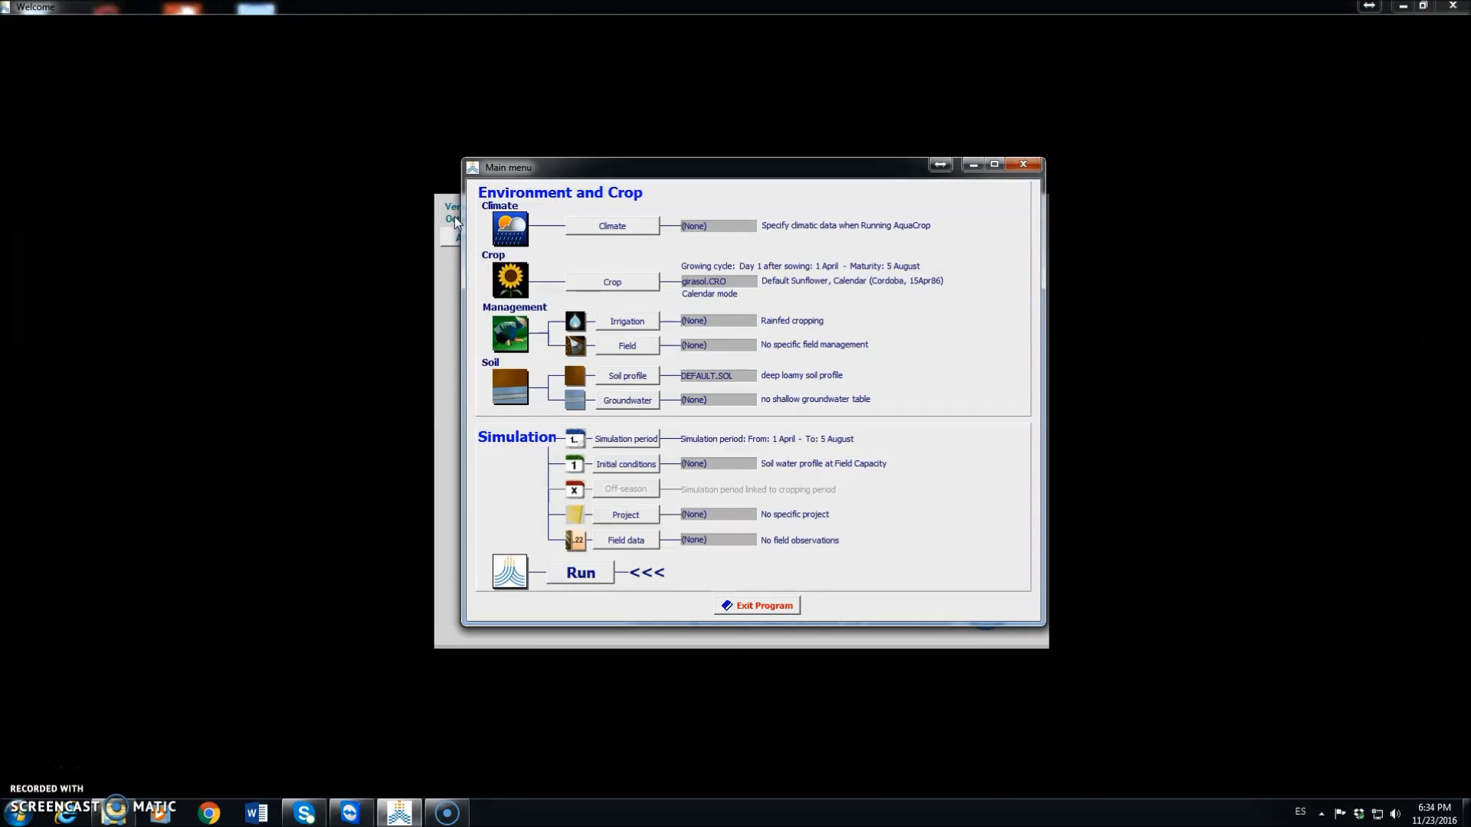